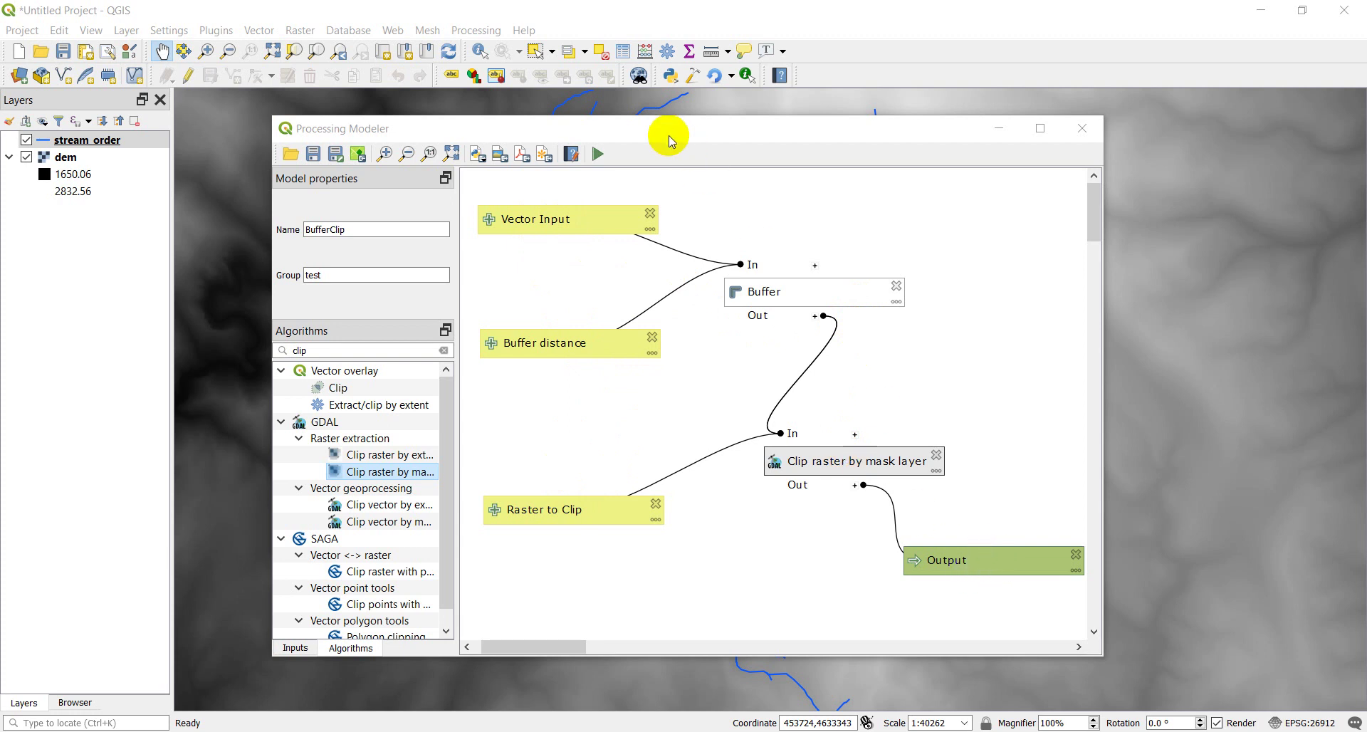
Step: Run the BufferClip model with a buffer distance of 50, dem as the raster to clip and stream_order as the vector input
drag(665, 134, 712, 604)
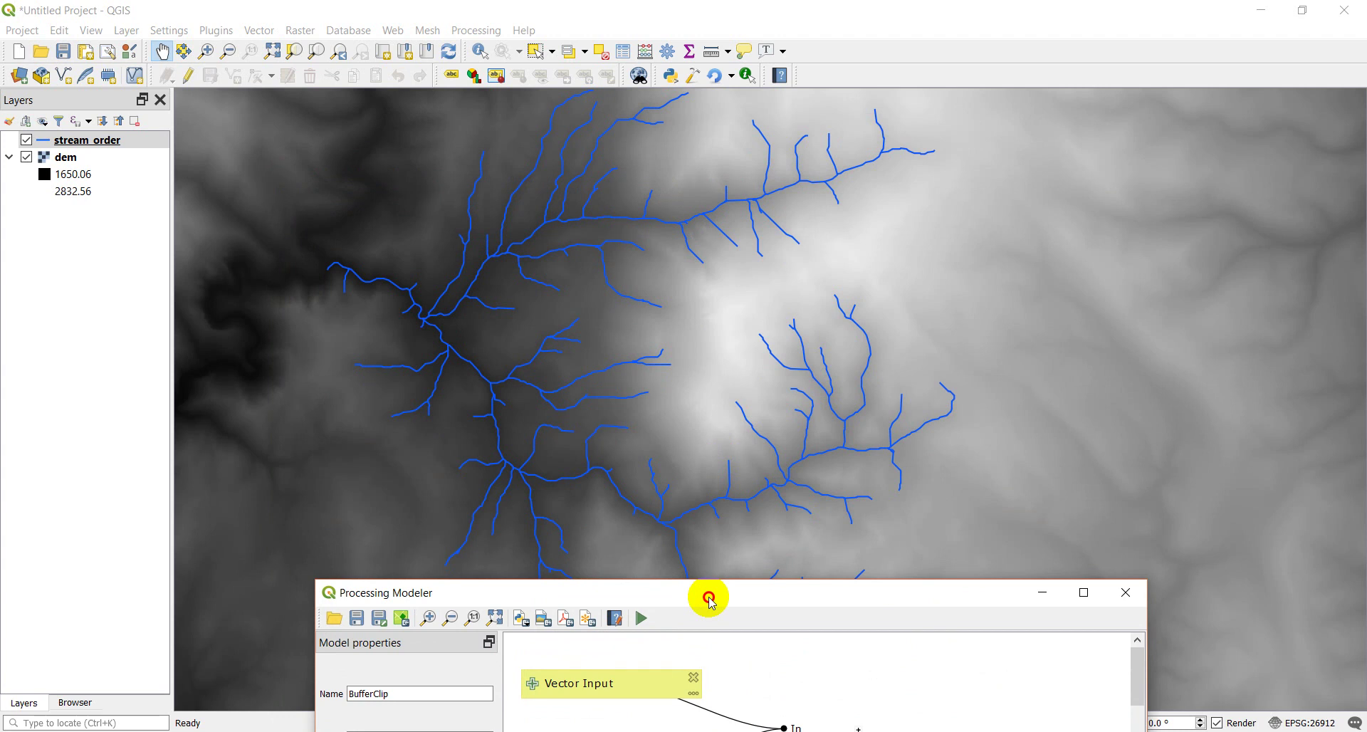
drag(712, 603, 655, 141)
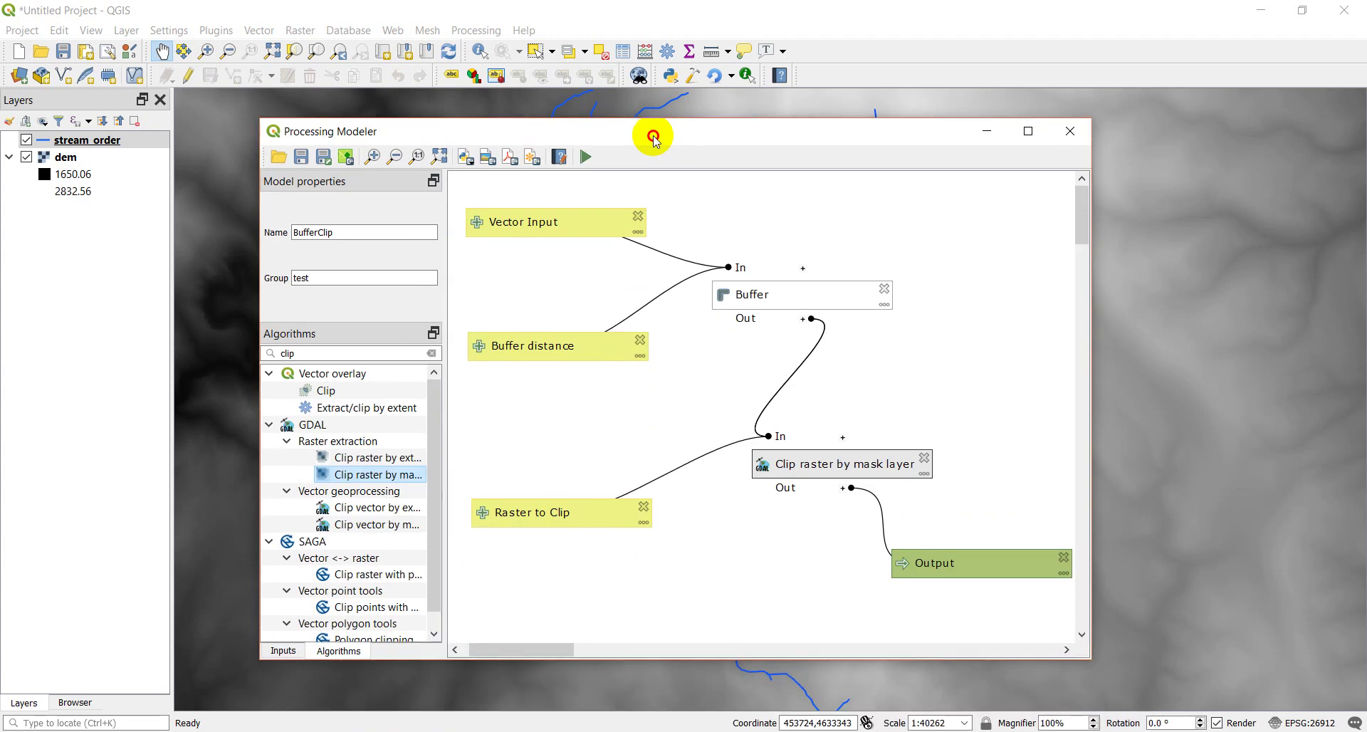
click(586, 158)
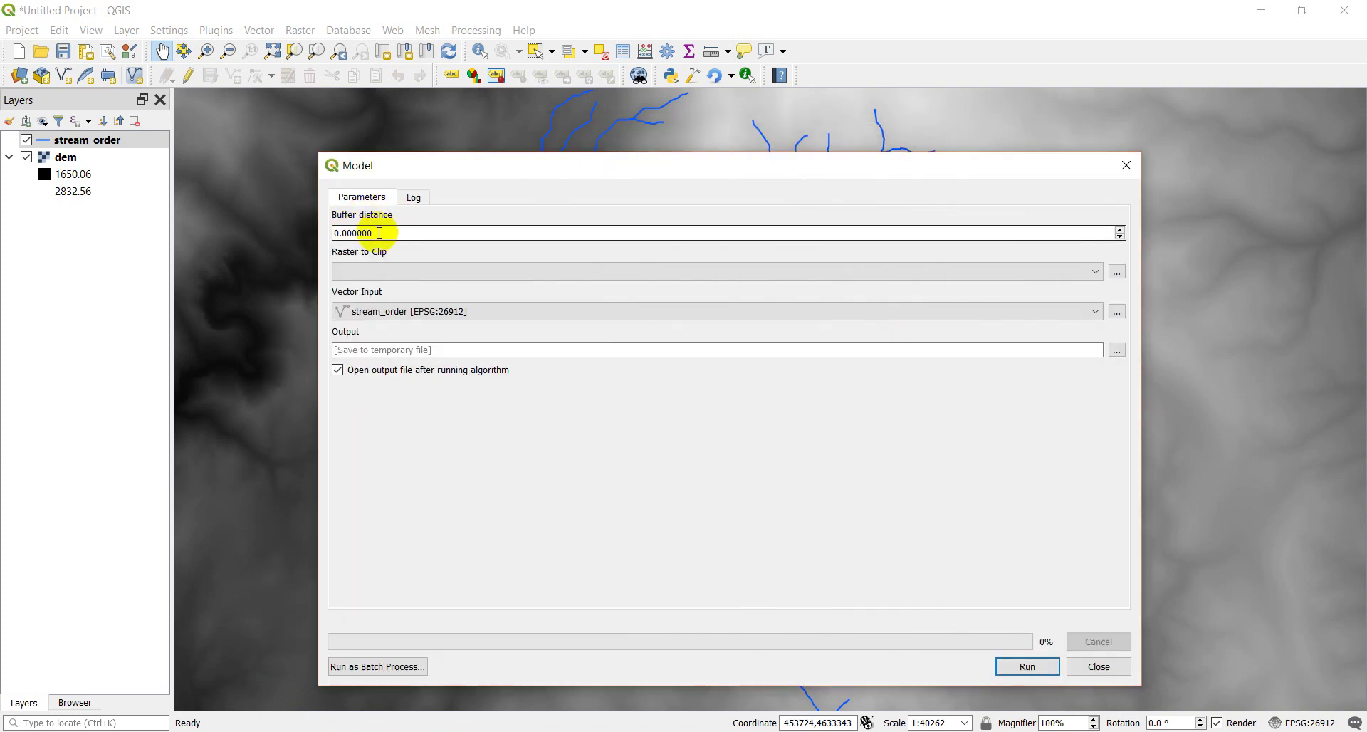
drag(384, 233, 302, 233)
text(50)
click(419, 275)
click(391, 291)
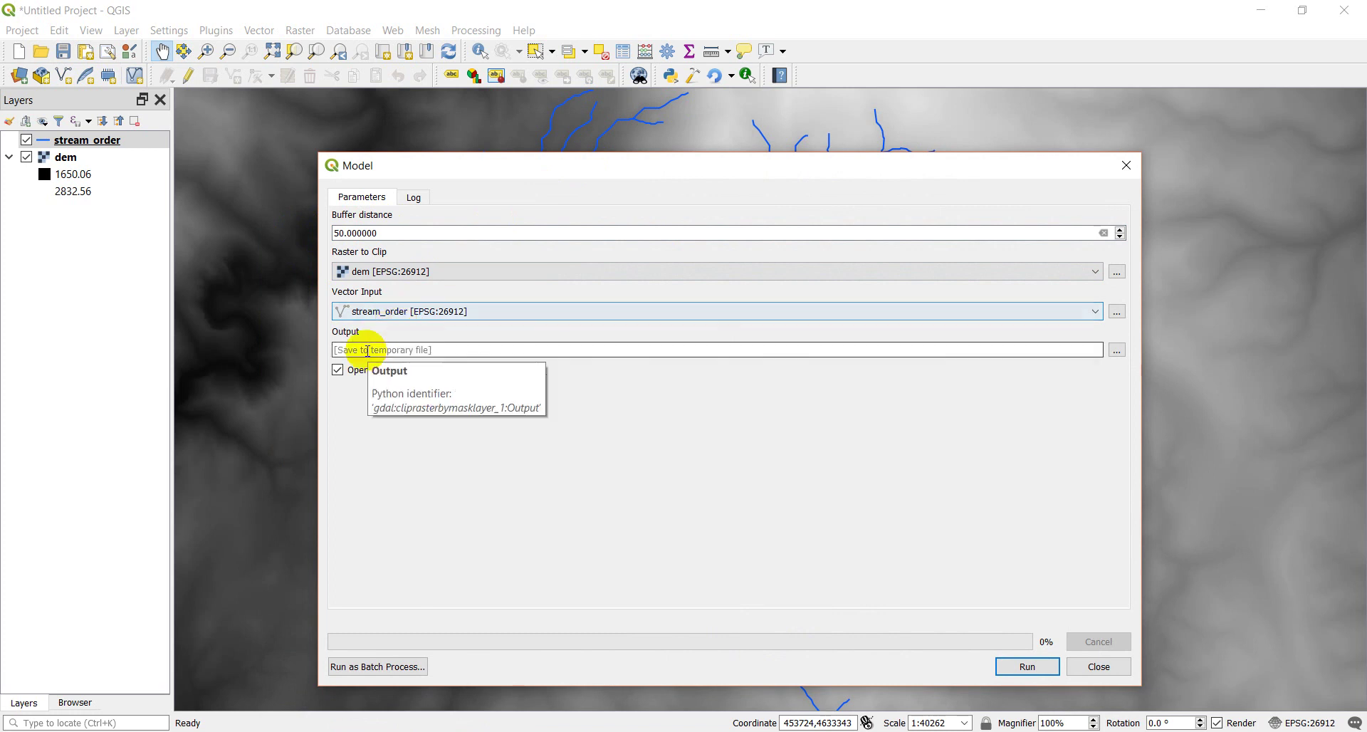
click(1028, 667)
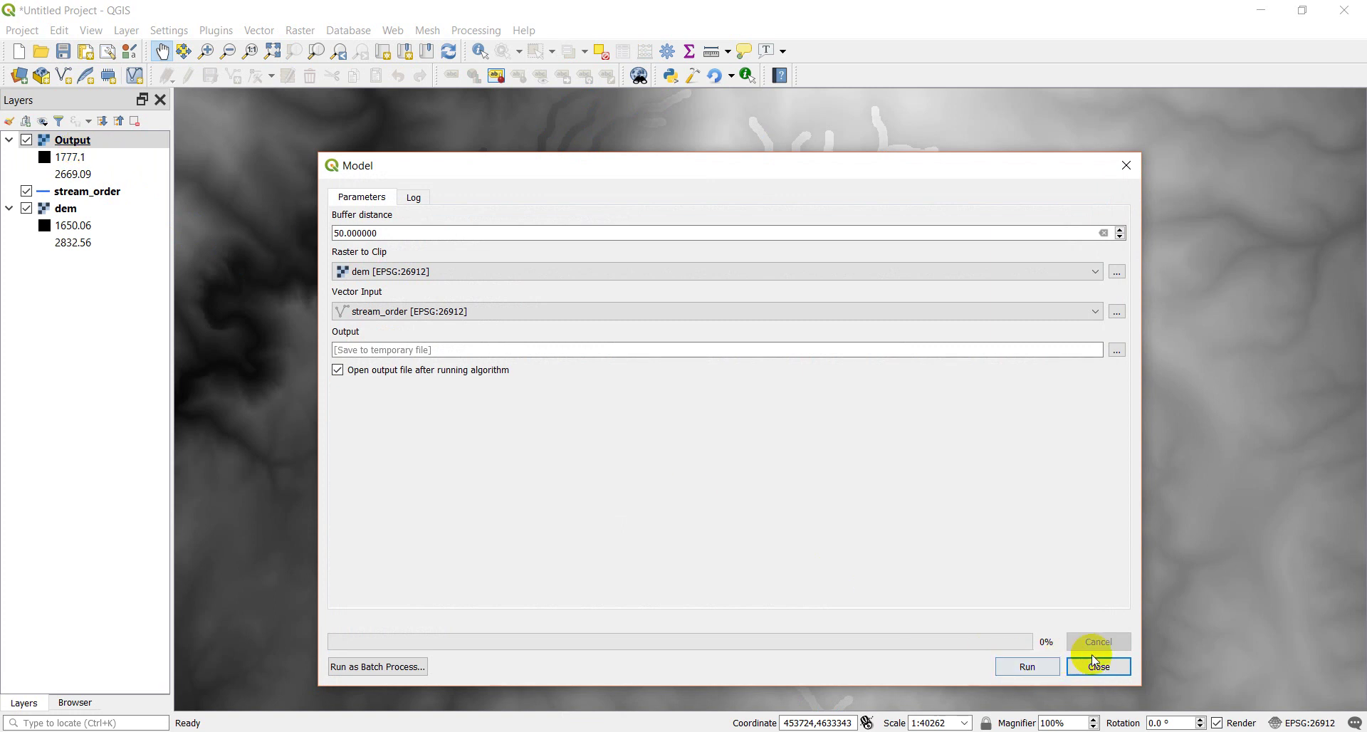
click(1112, 668)
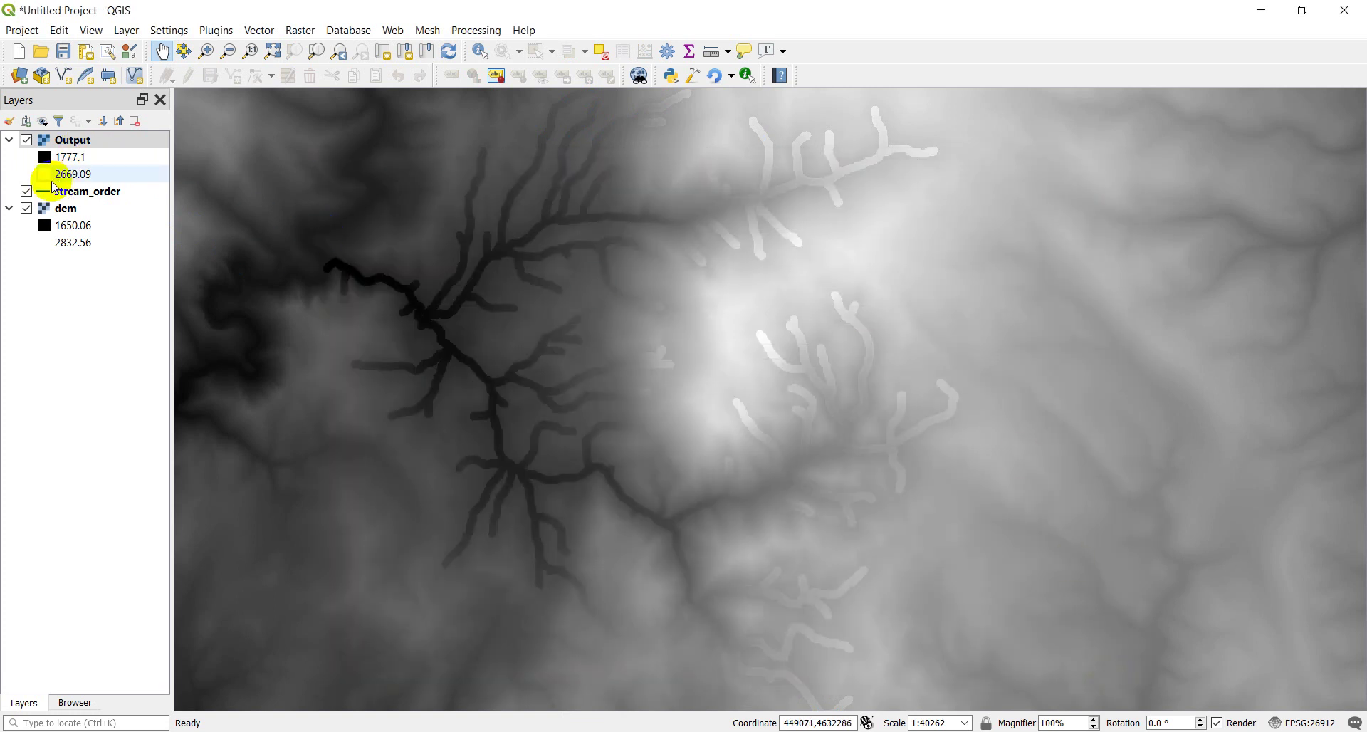
Step: Hide the dem layer and place the Output layer beneath stream_order to inspect the clipped raster
click(27, 208)
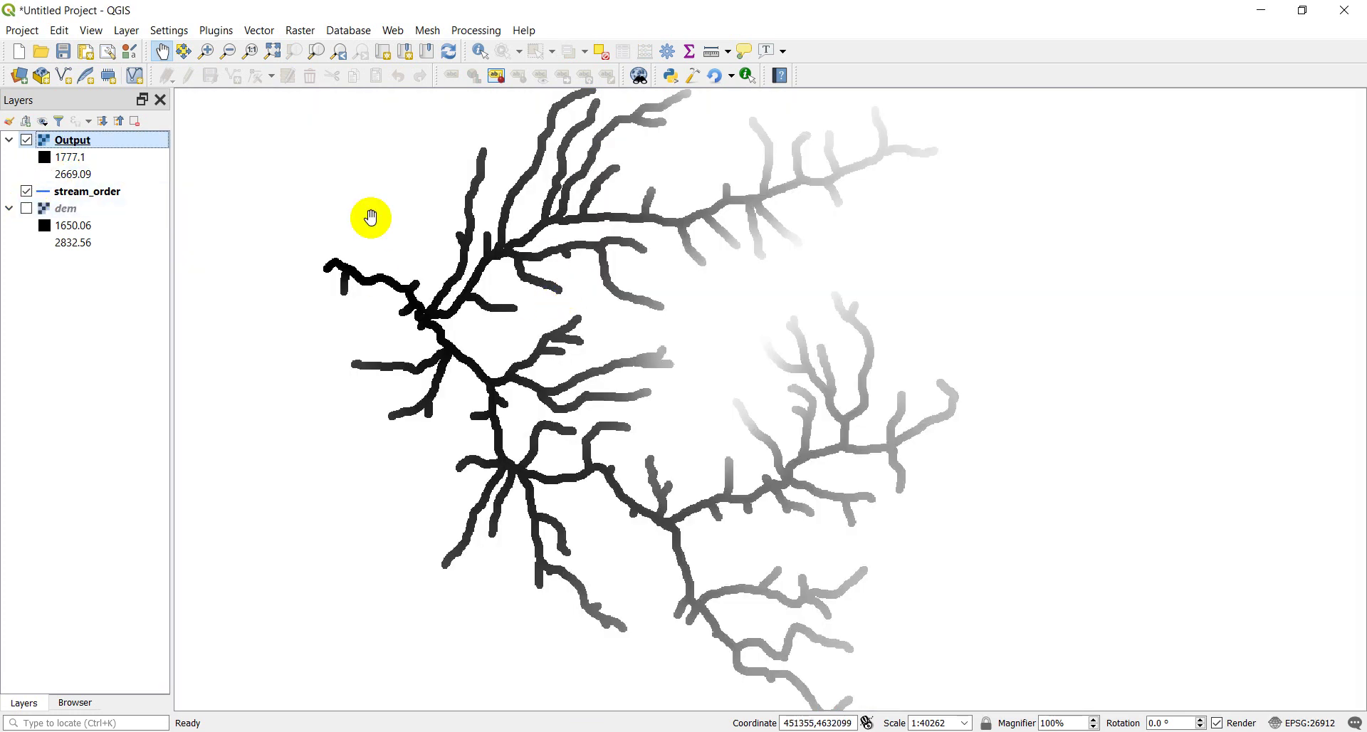
drag(64, 140, 66, 196)
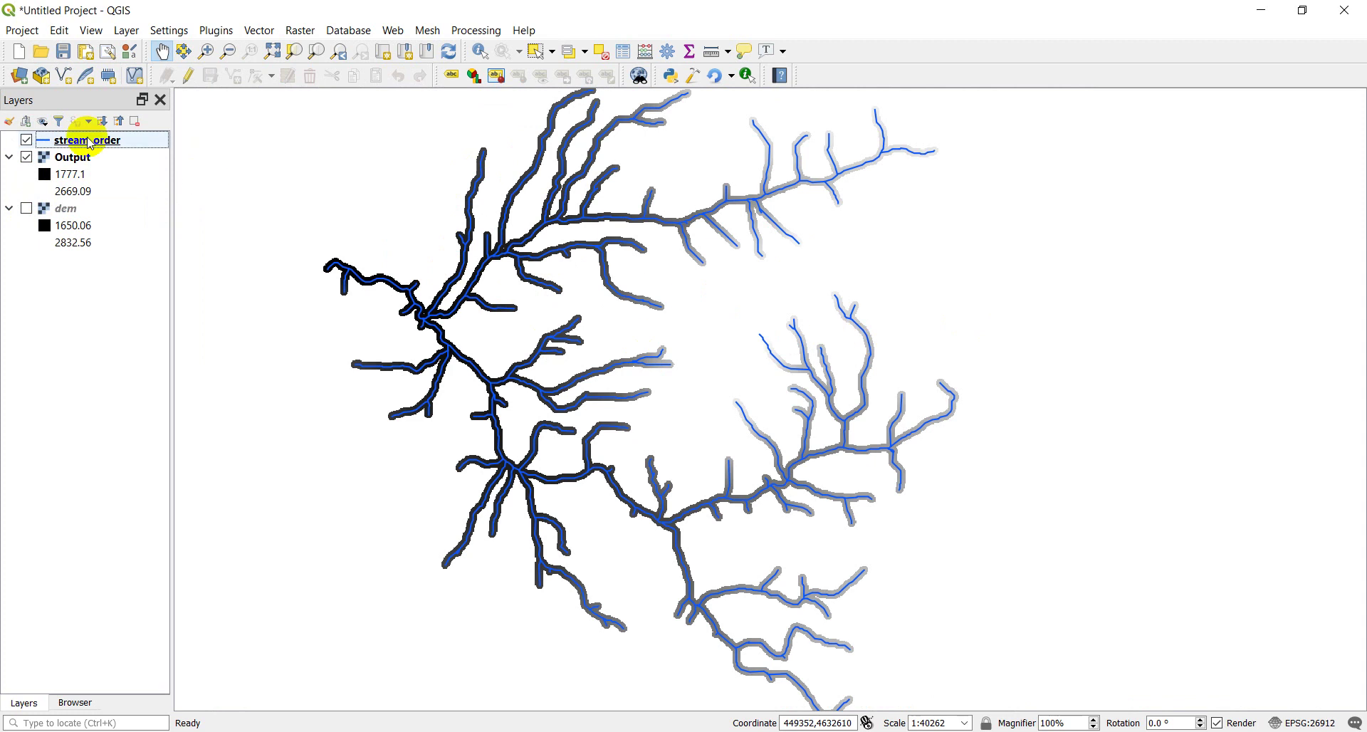
Step: Remove the Output layer from the project and show the dem layer again
right_click(70, 166)
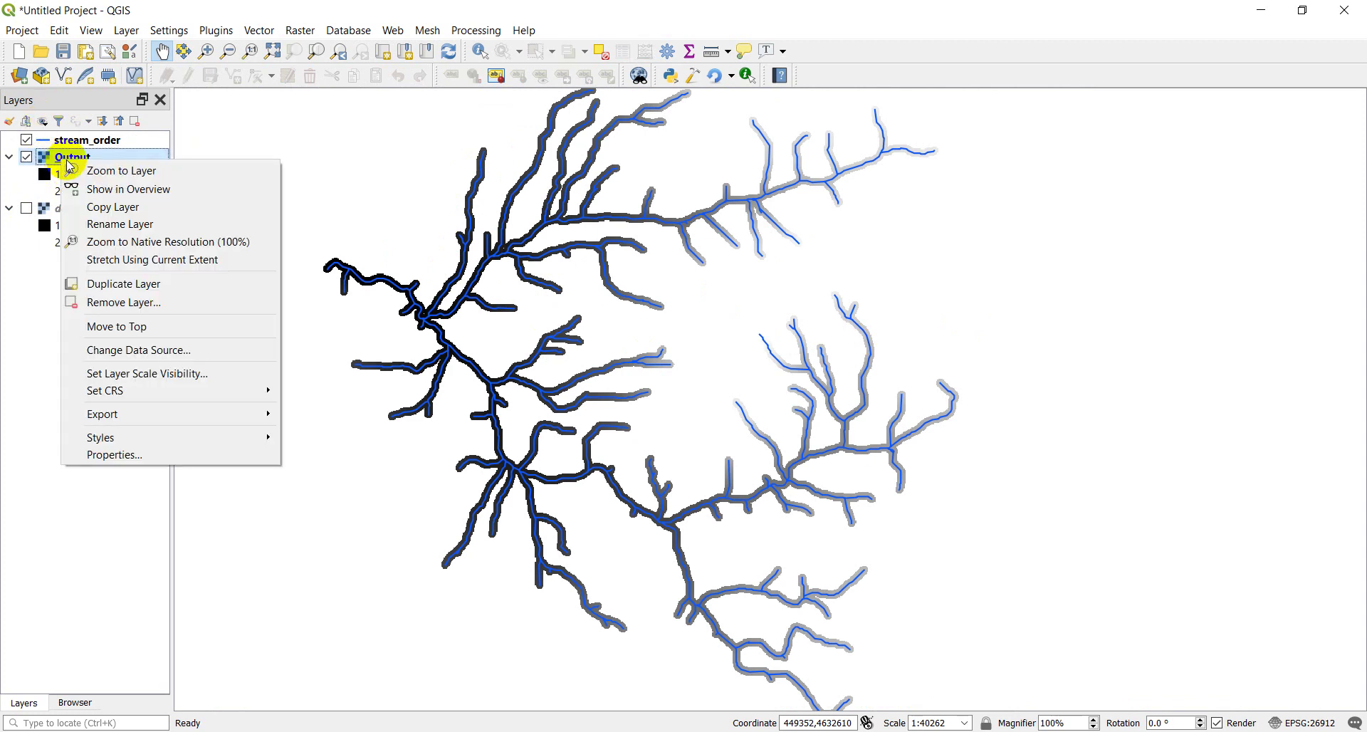
click(147, 302)
click(662, 398)
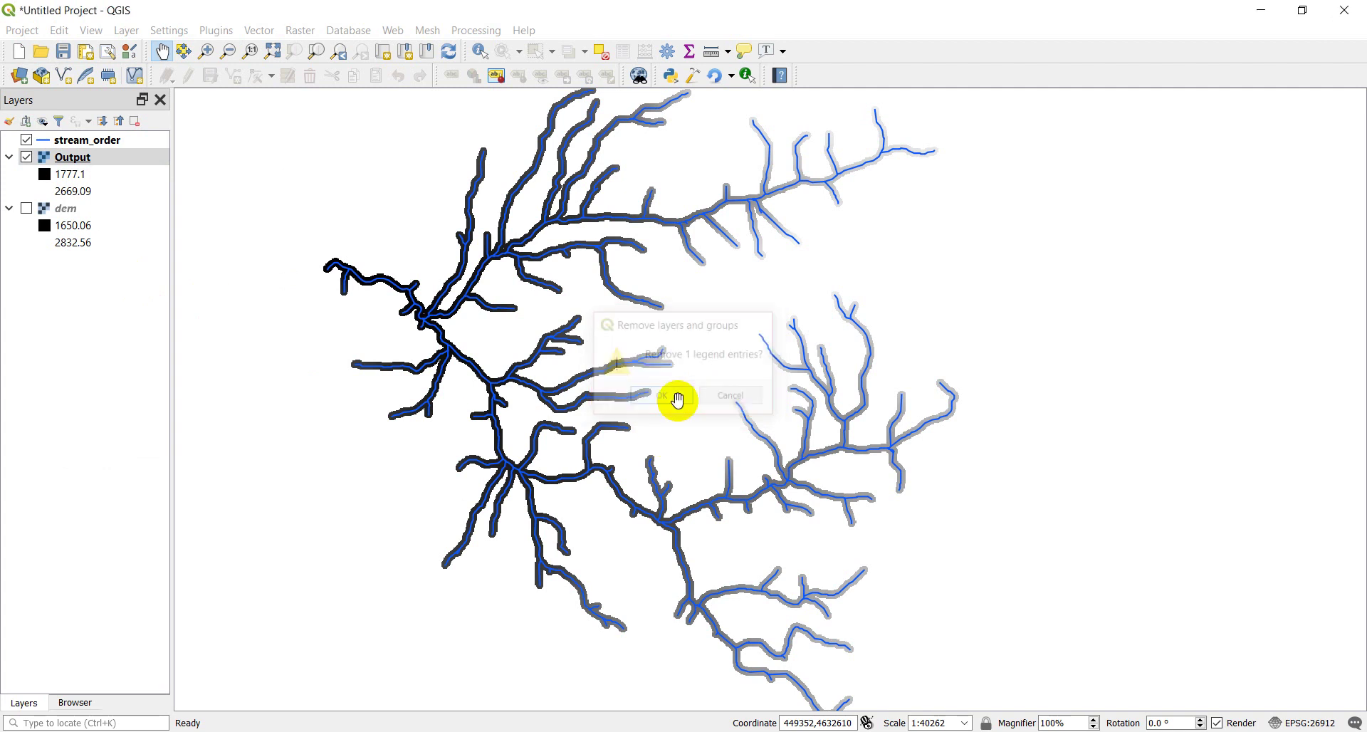
click(34, 158)
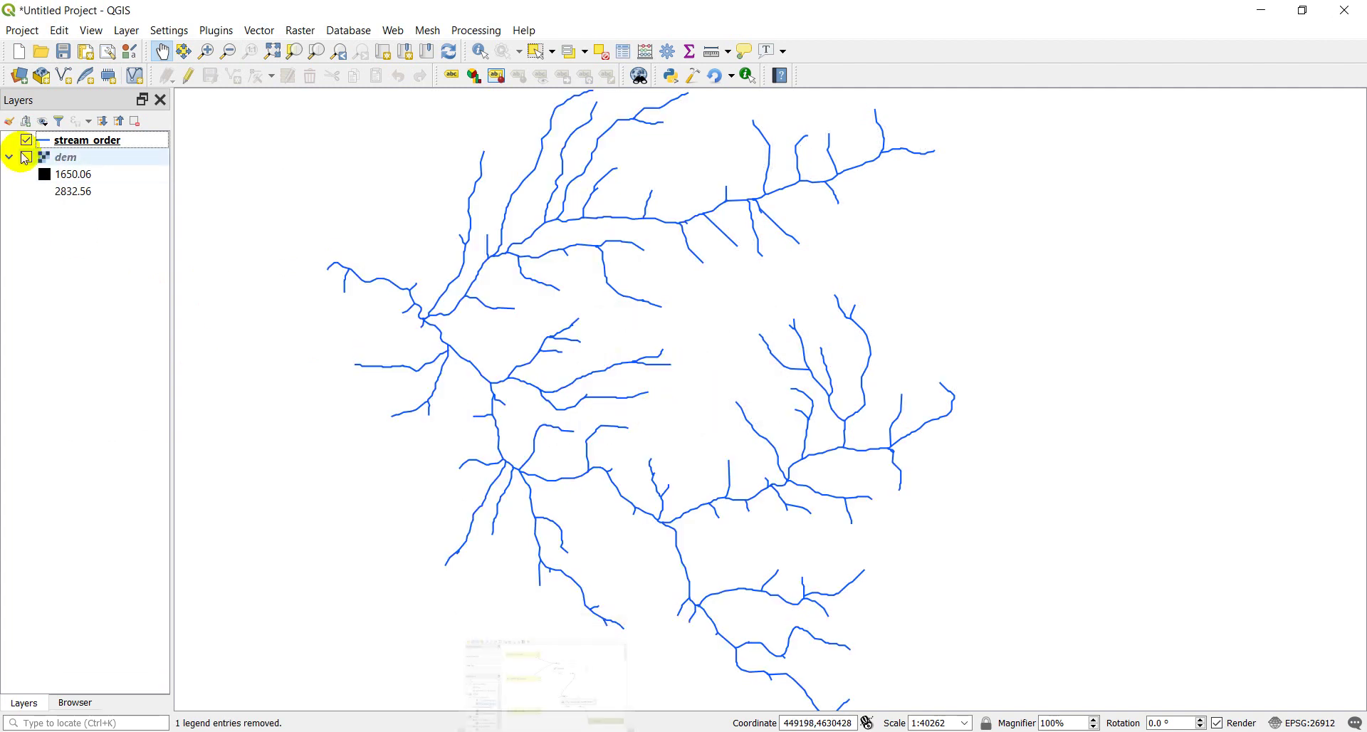
click(29, 158)
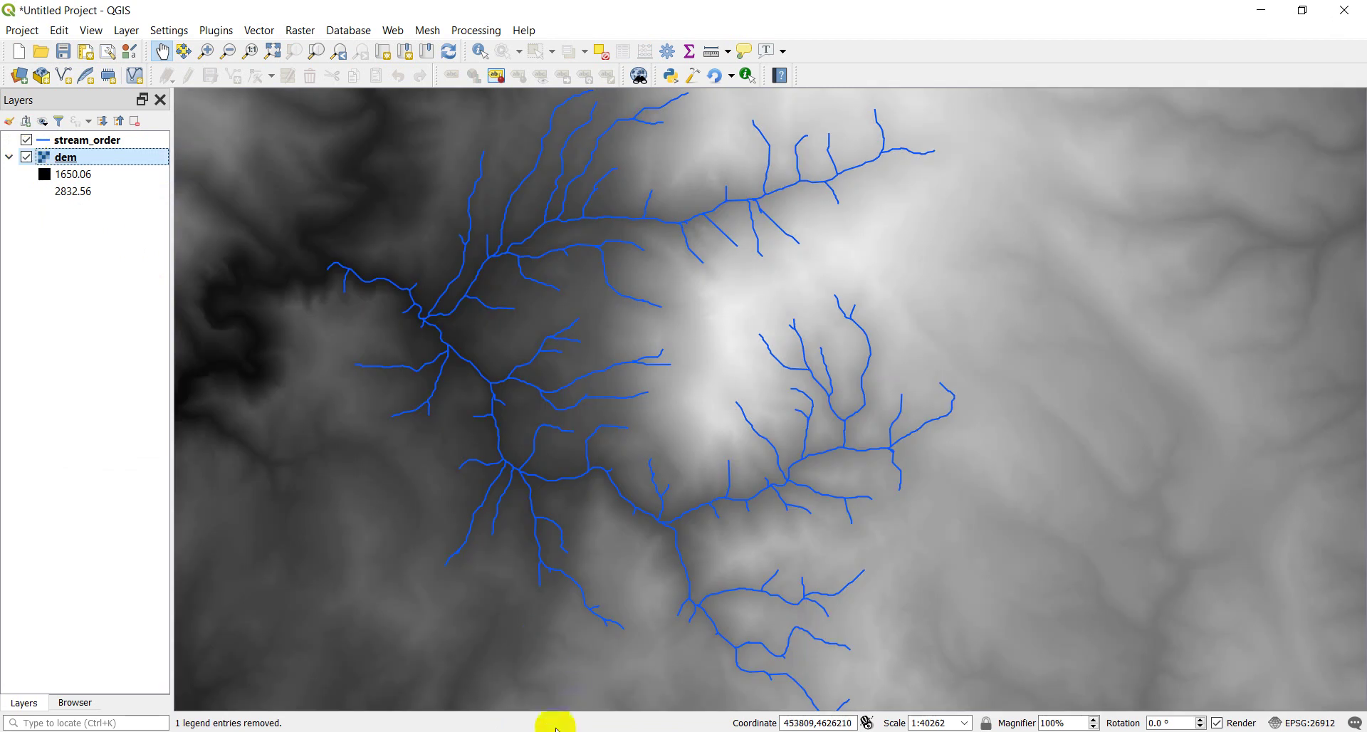
Step: Return to the existing BufferClip model and close it, discarding its unsaved changes
click(549, 726)
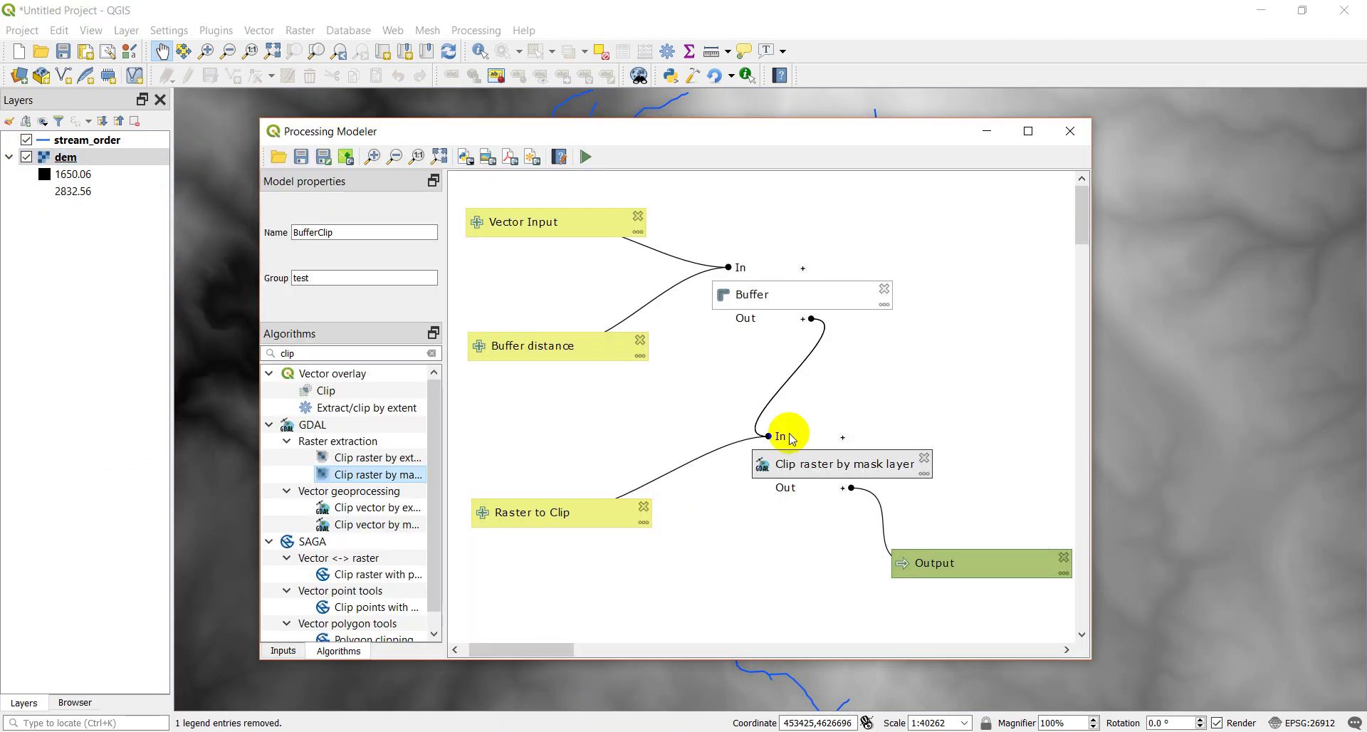
click(1069, 131)
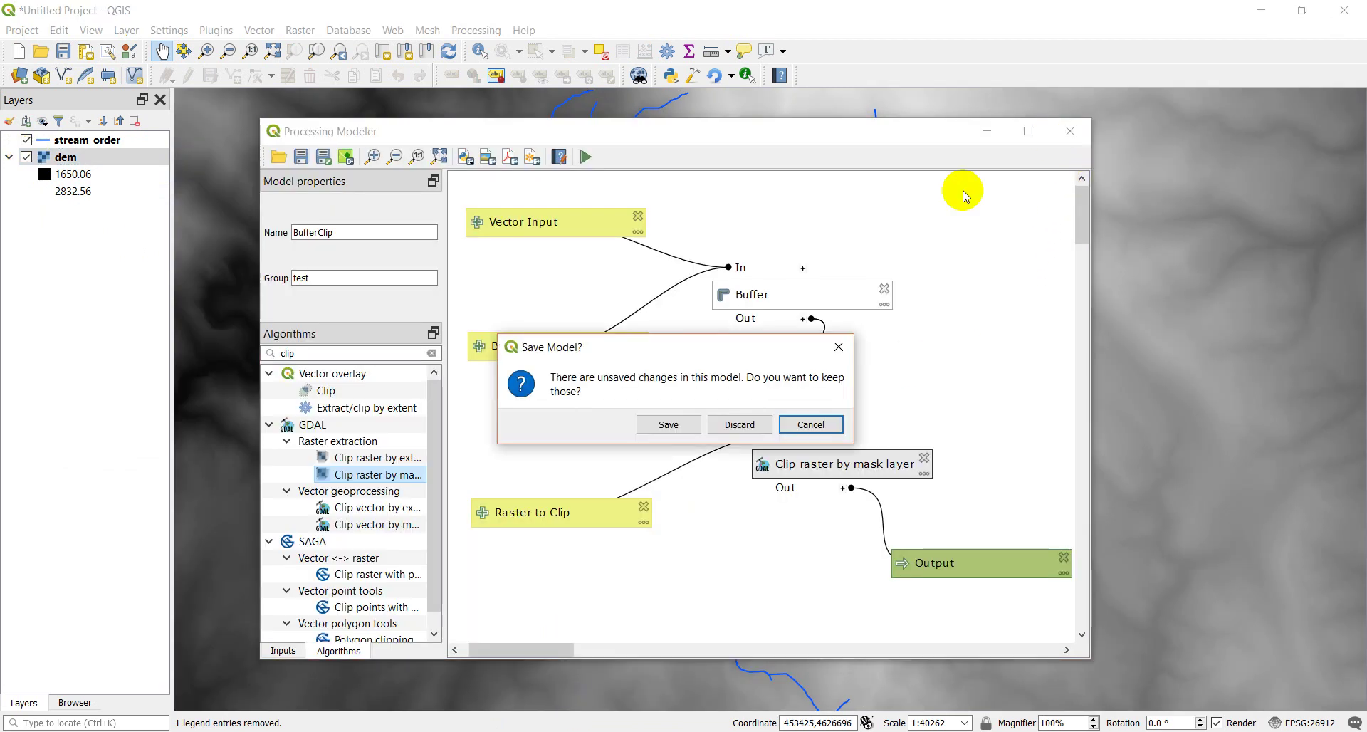
click(741, 426)
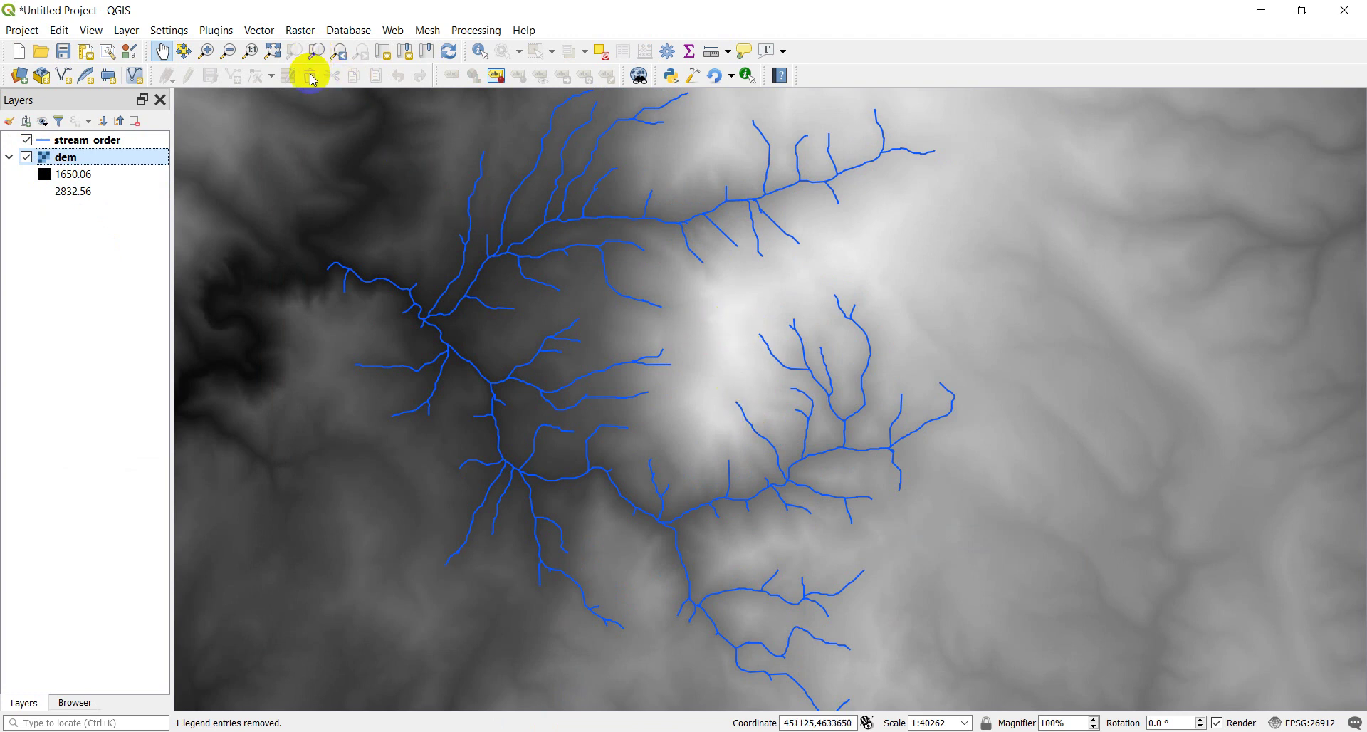
Step: Start a new model in the Graphical Modeler with the name BufferClip and the group test
drag(356, 190, 438, 182)
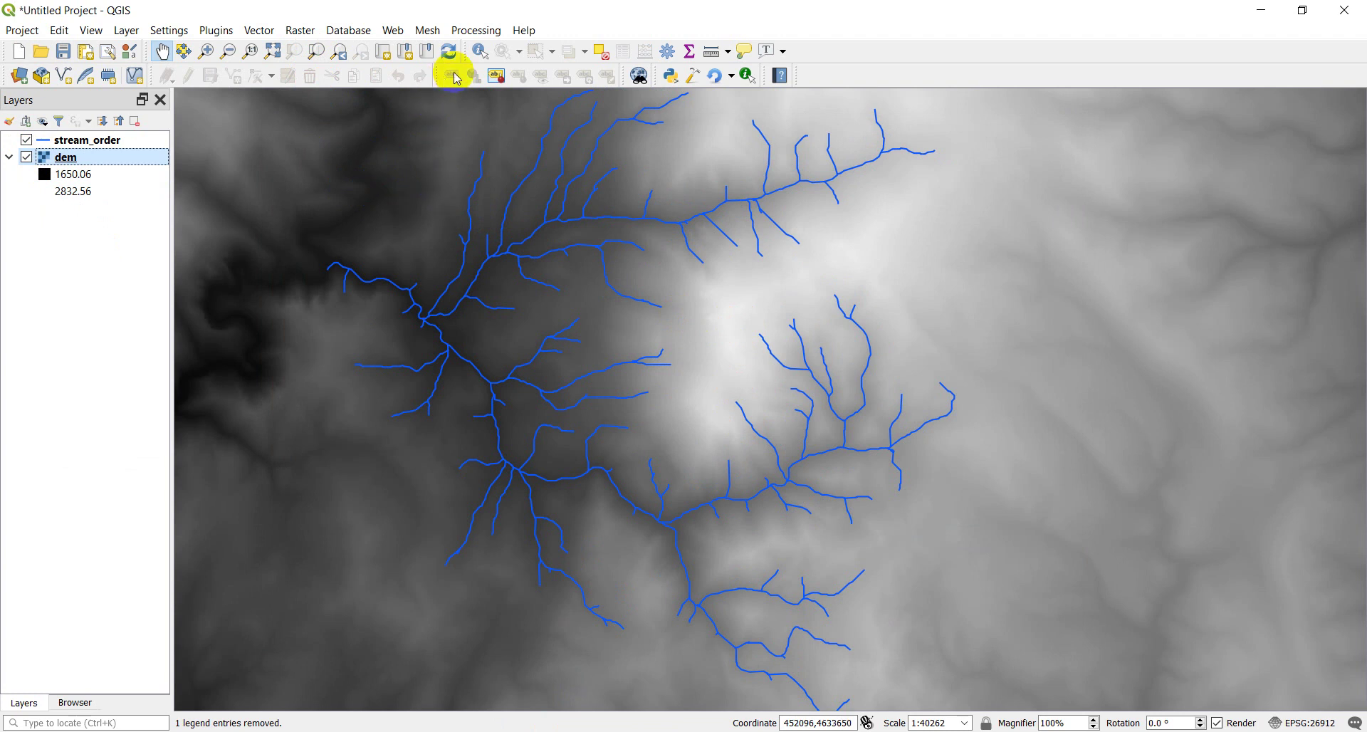
click(470, 32)
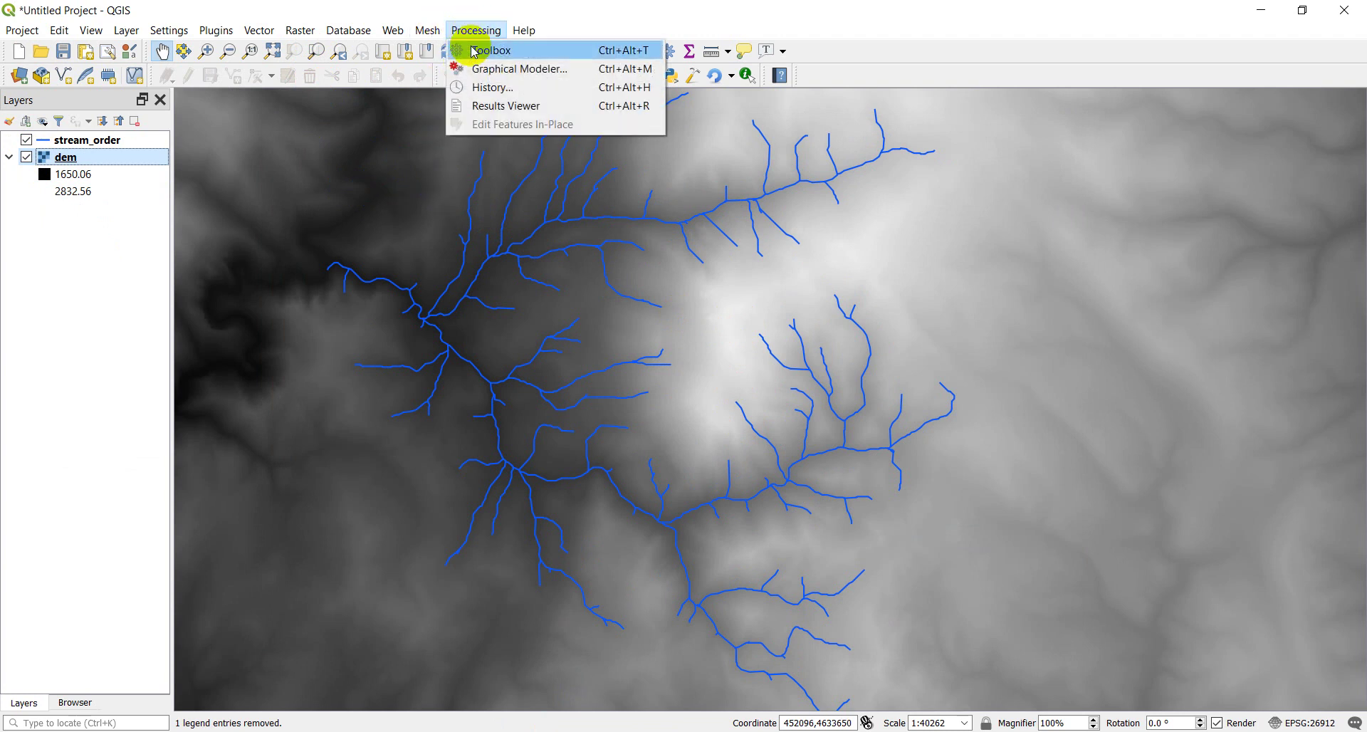
click(478, 70)
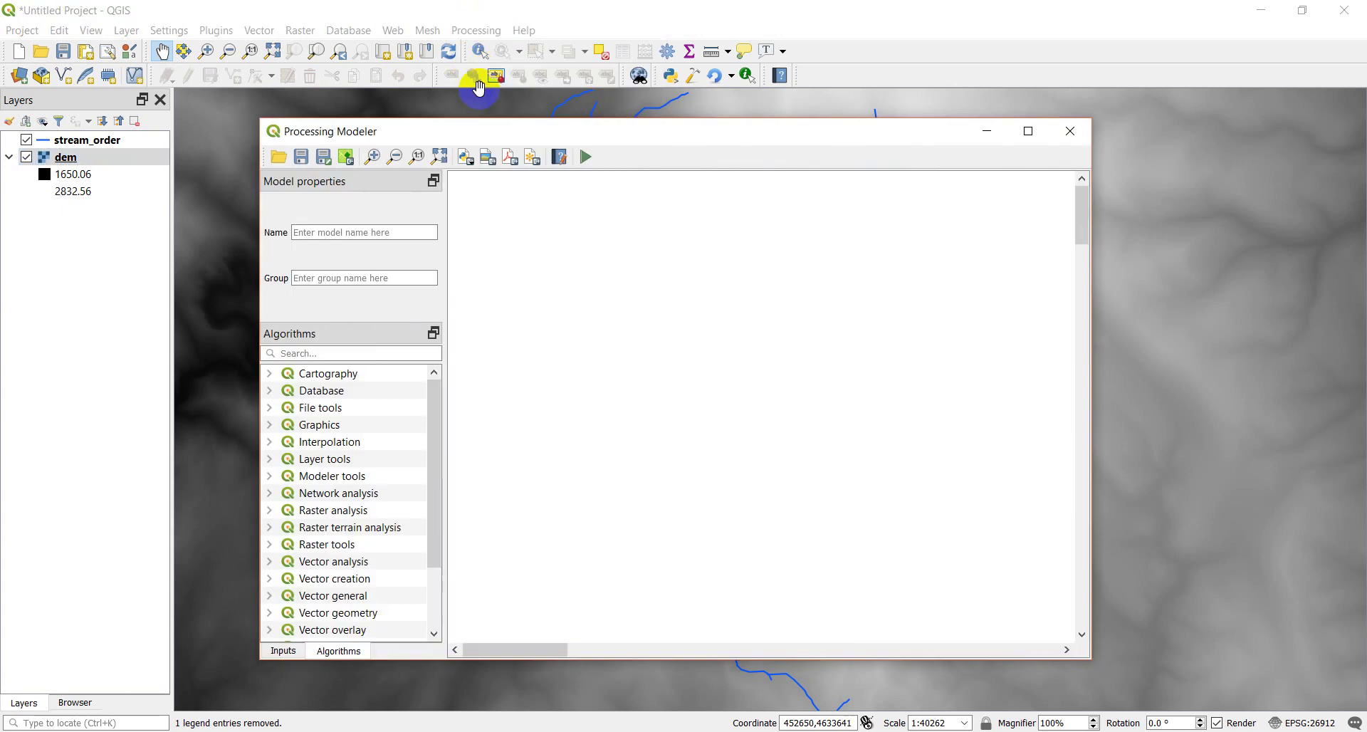
drag(522, 134, 502, 126)
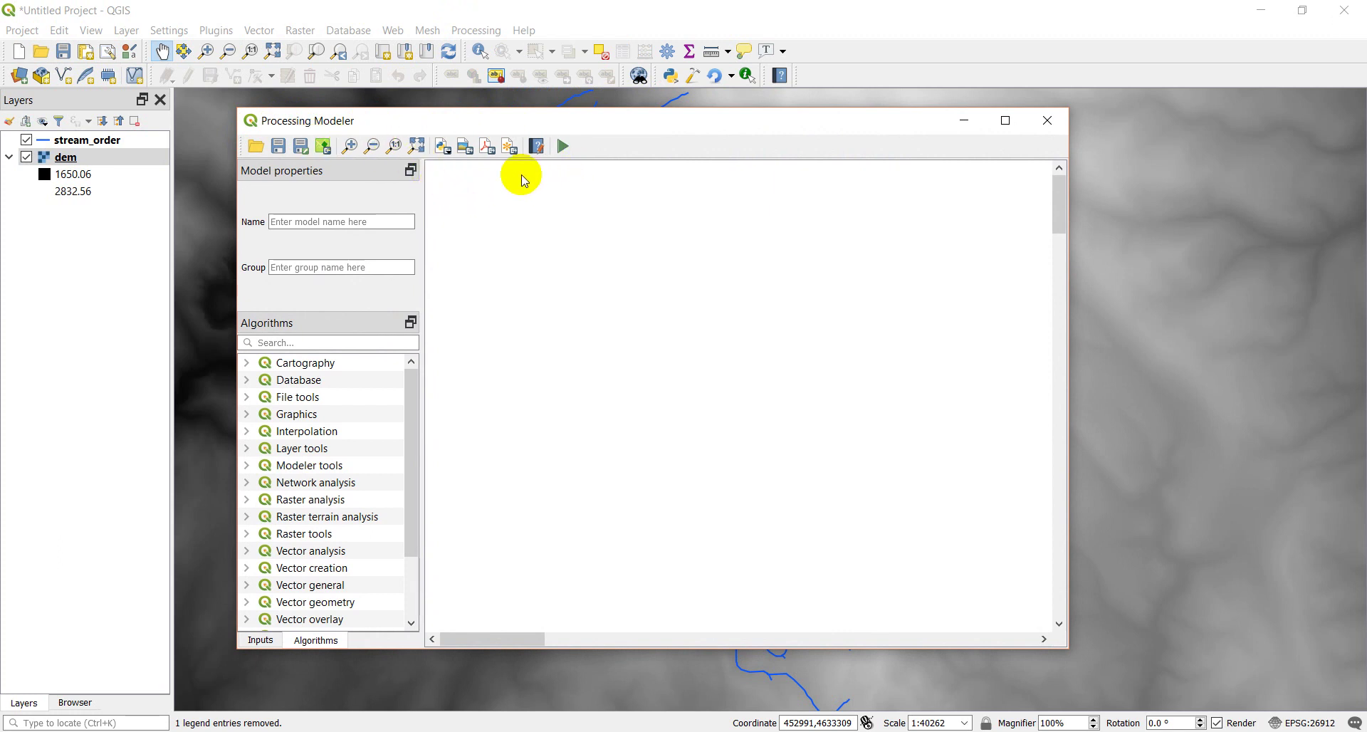
click(352, 222)
text(BufferClip)
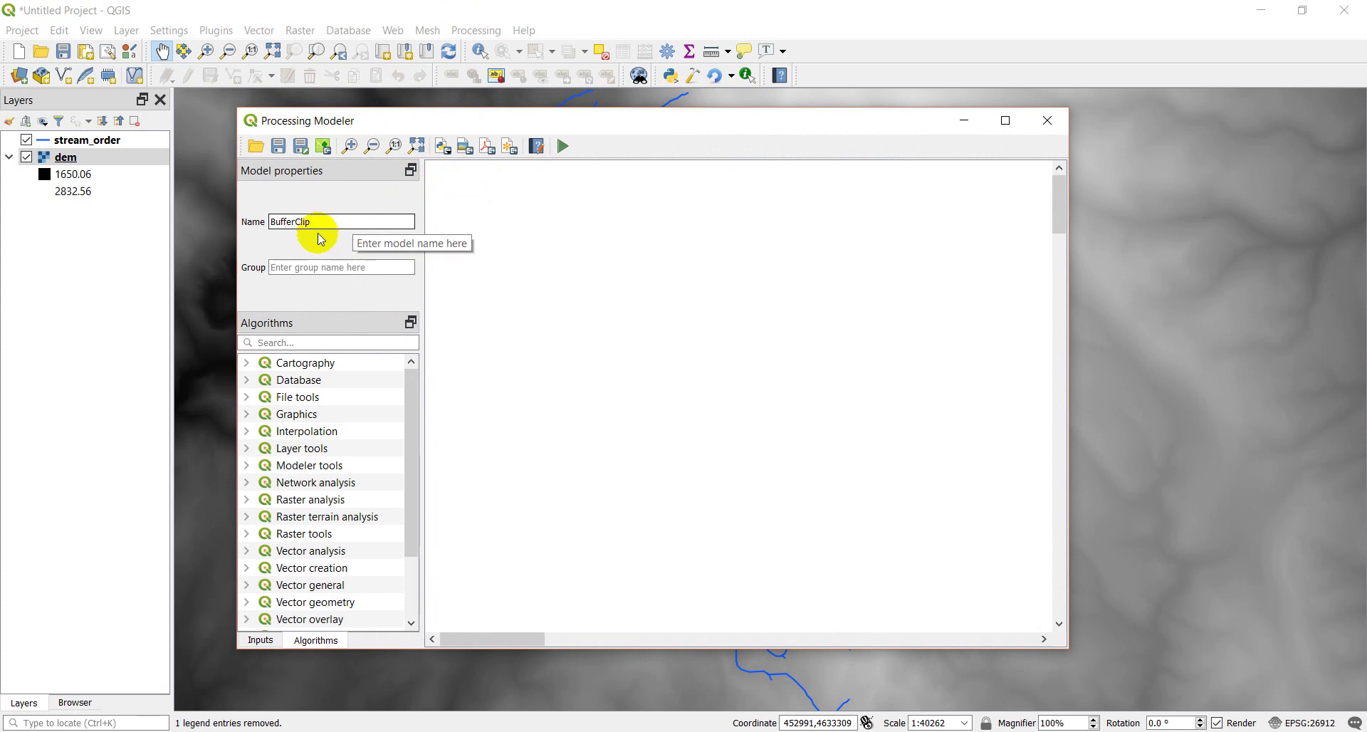
click(321, 268)
text(test)
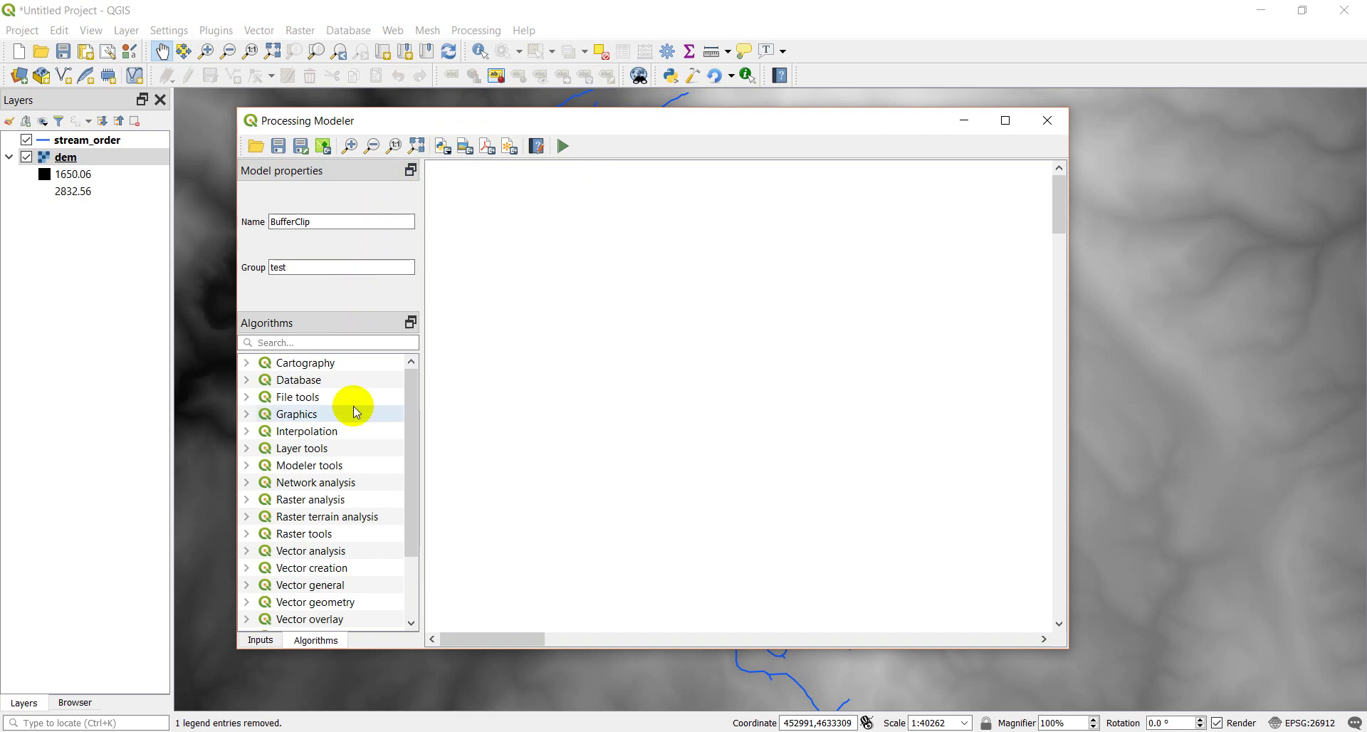
click(324, 642)
click(256, 643)
click(314, 645)
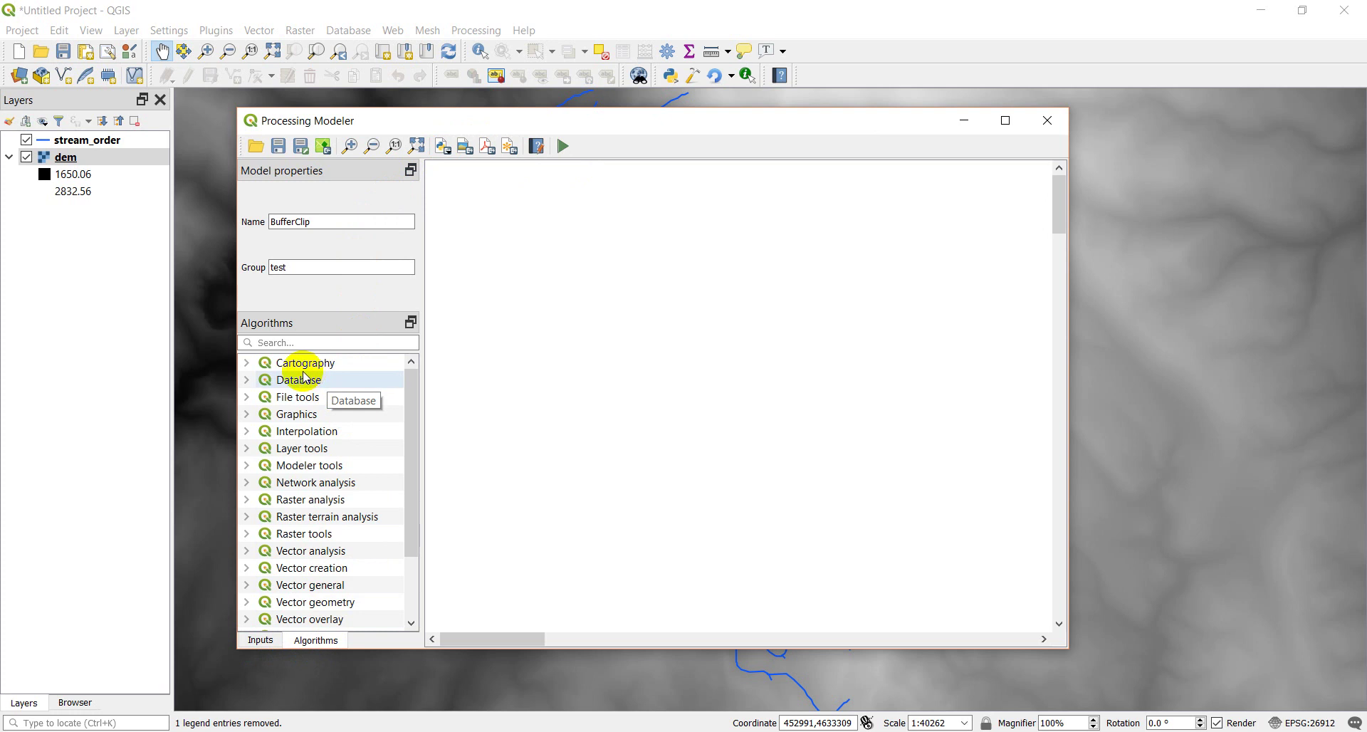
Step: Add a vector layer input named "Input Vector Layer" that accepts any geometry type, placed in the upper-left area of the model canvas
click(251, 645)
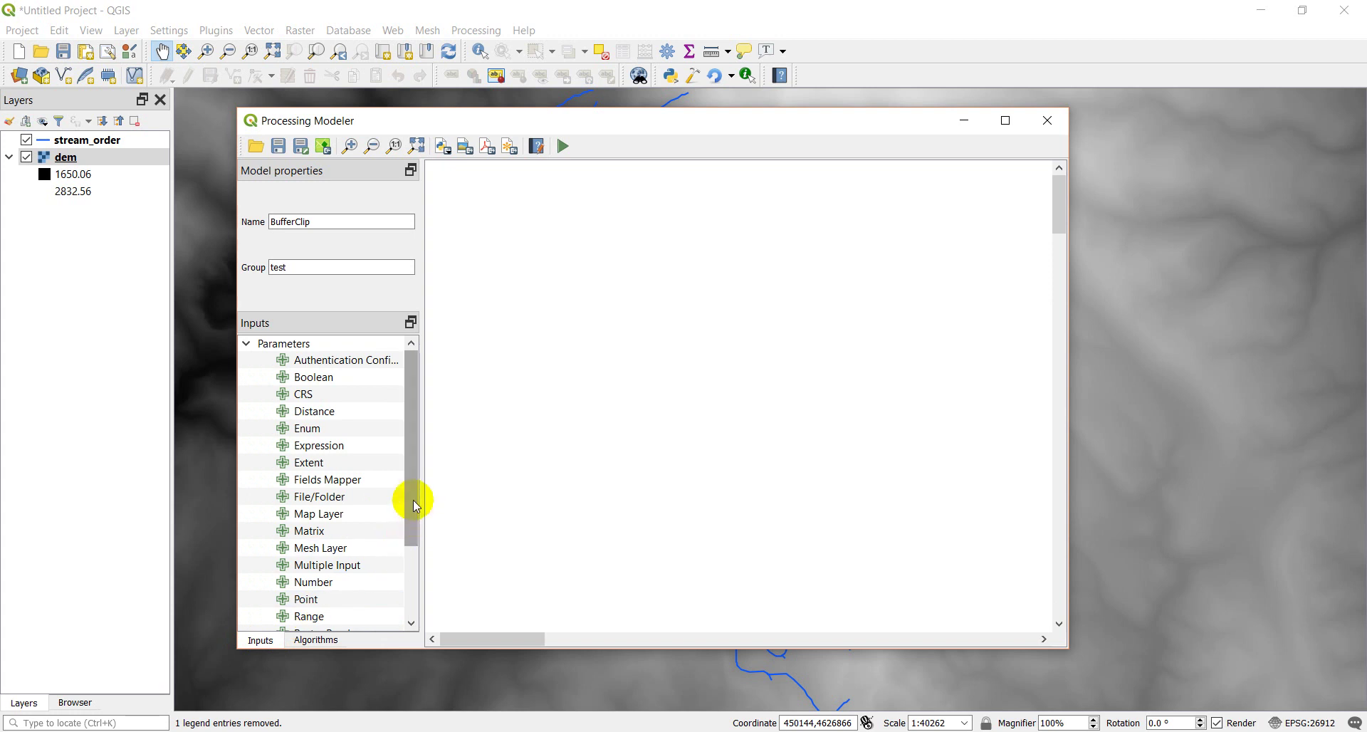
drag(416, 504, 416, 594)
drag(324, 617, 495, 200)
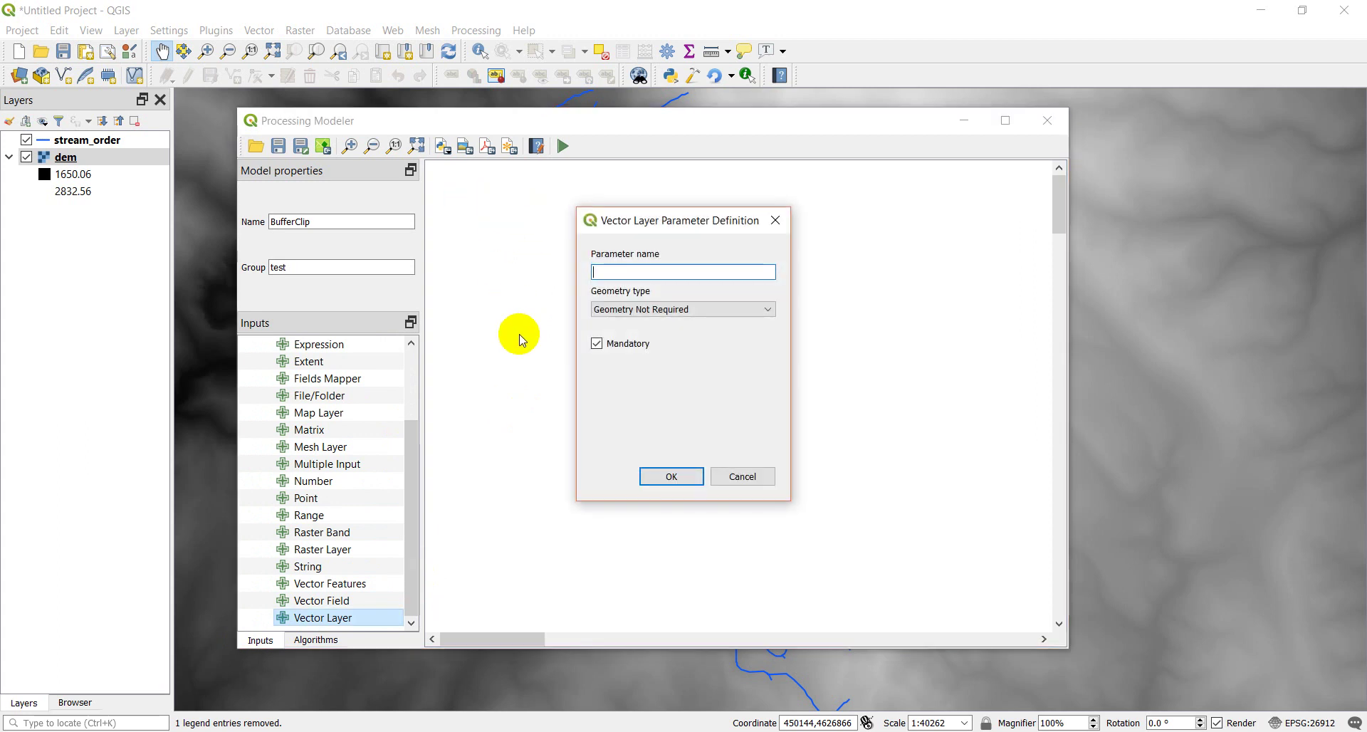
text(Input Vector Layer)
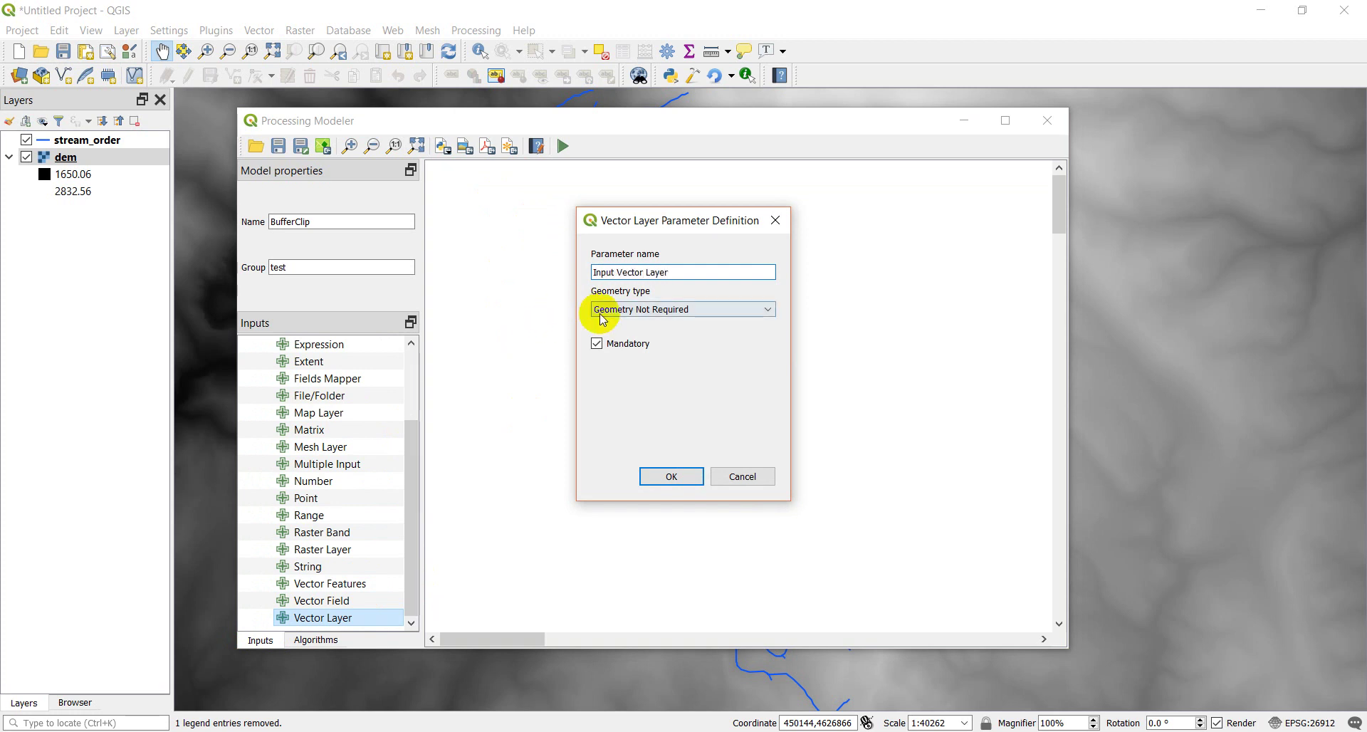
click(644, 311)
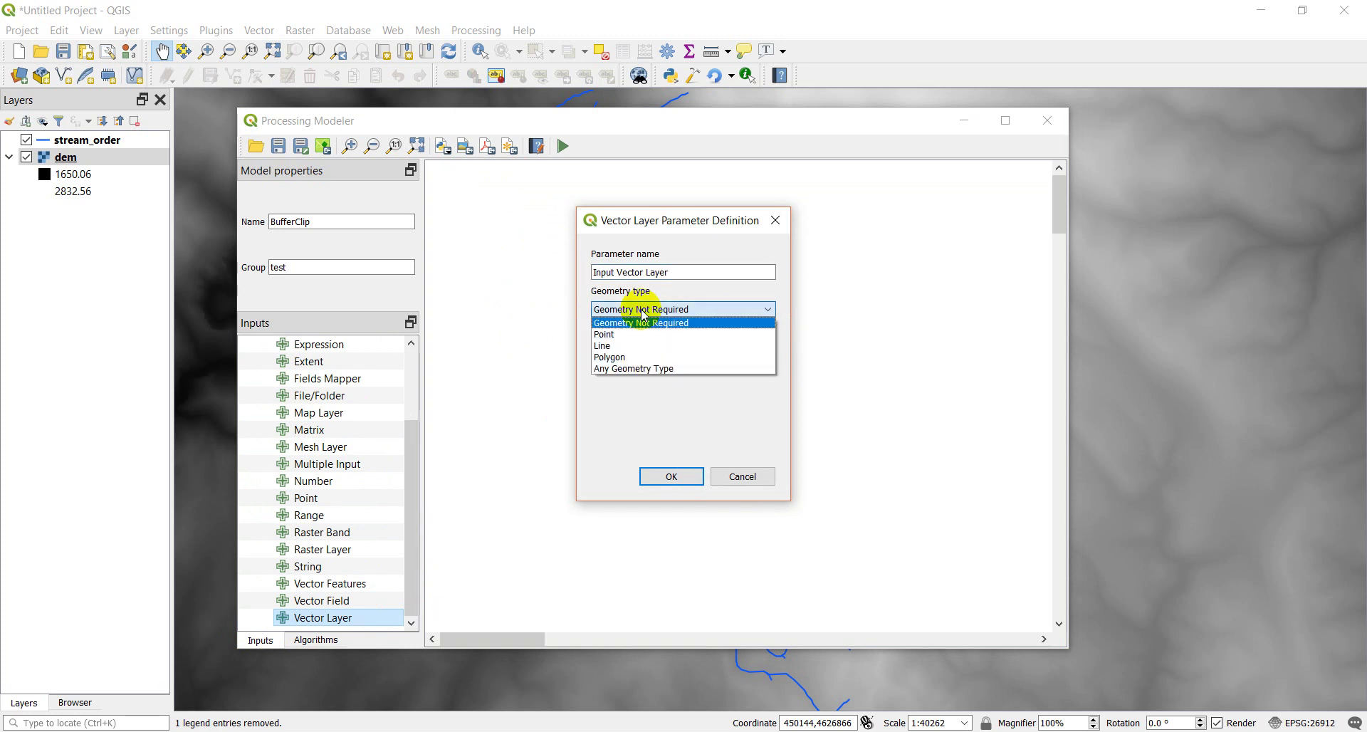
click(620, 370)
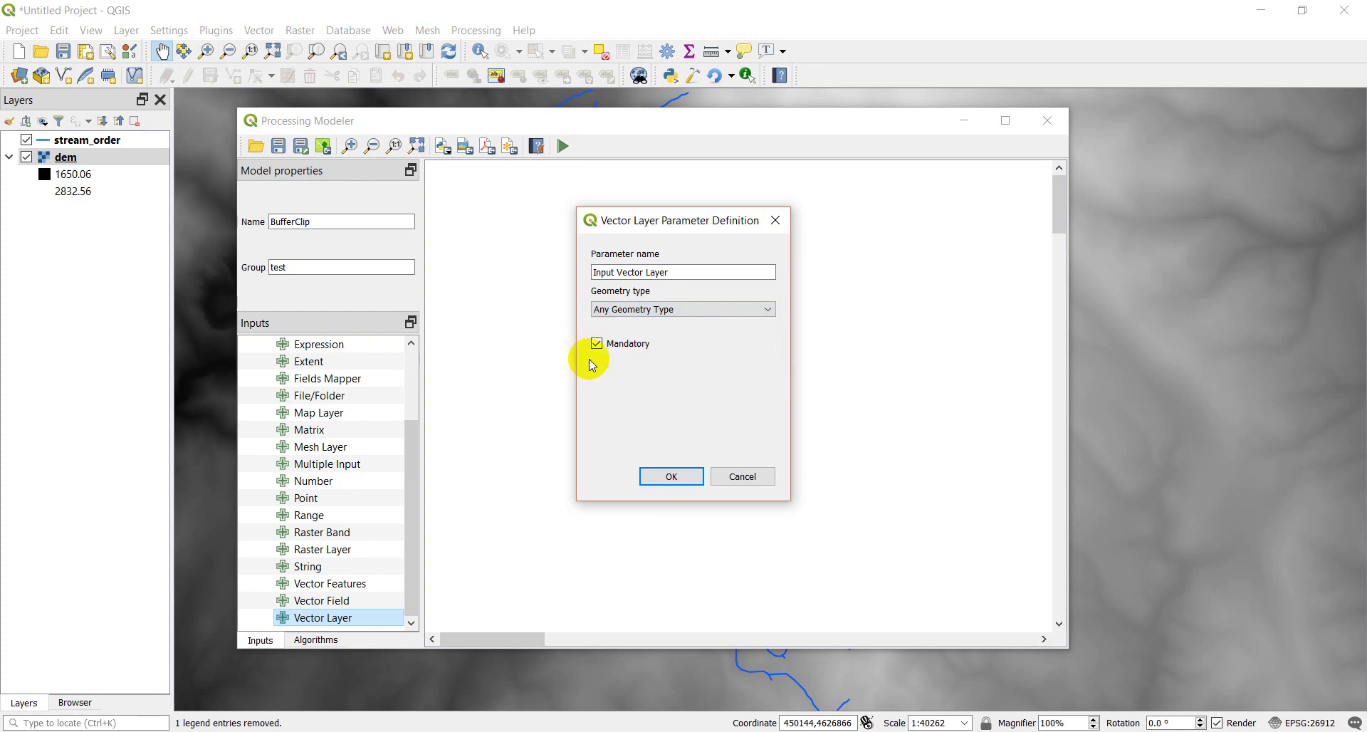
click(672, 476)
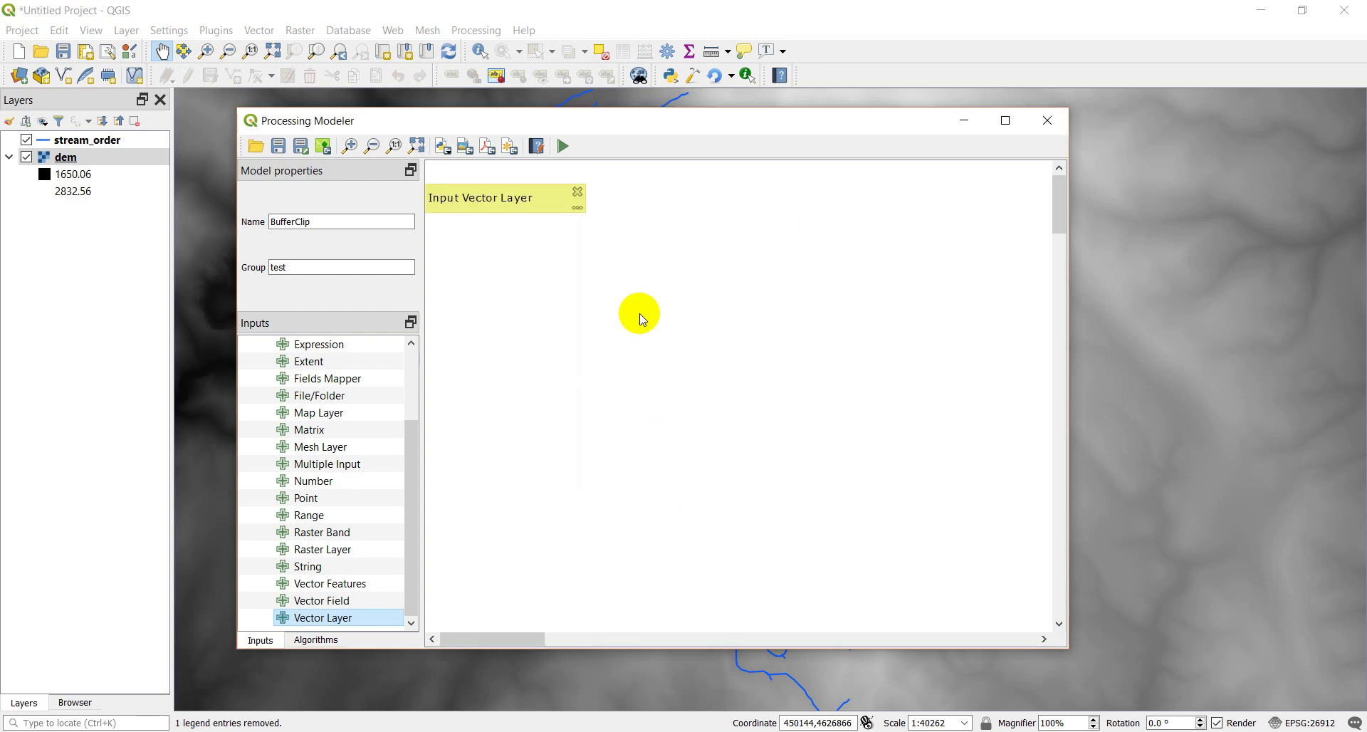
drag(499, 208, 532, 213)
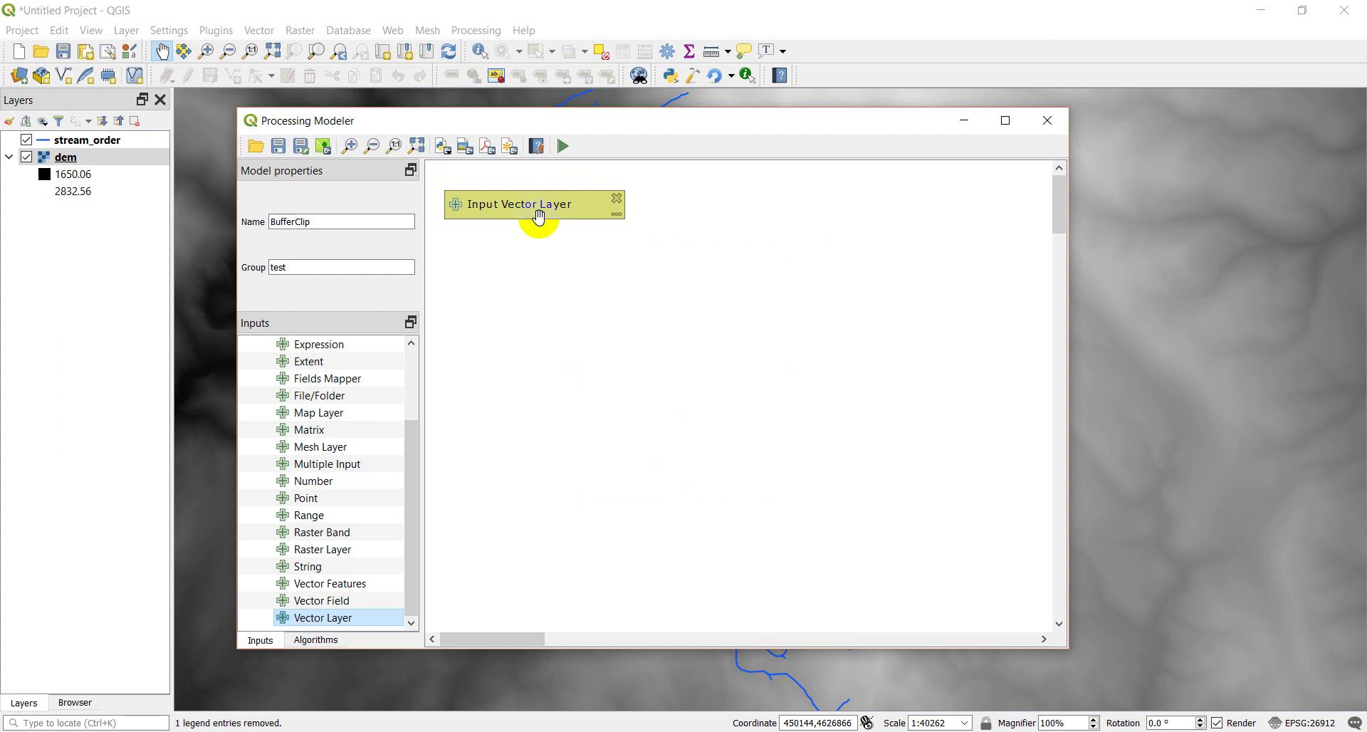
Step: Add a number input named "Buffer Distance (Map Units)" of type Float and align it beneath the Input Vector Layer box
drag(417, 555, 413, 453)
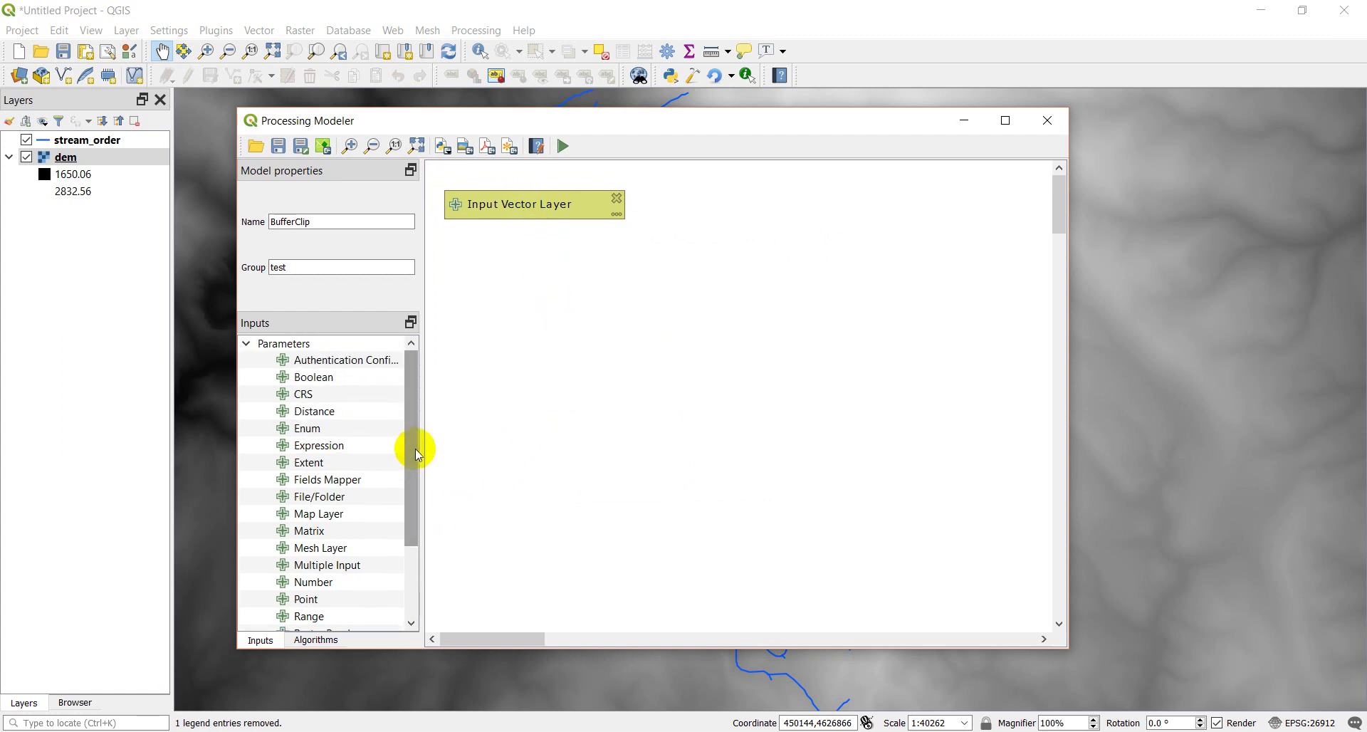
drag(414, 445, 409, 469)
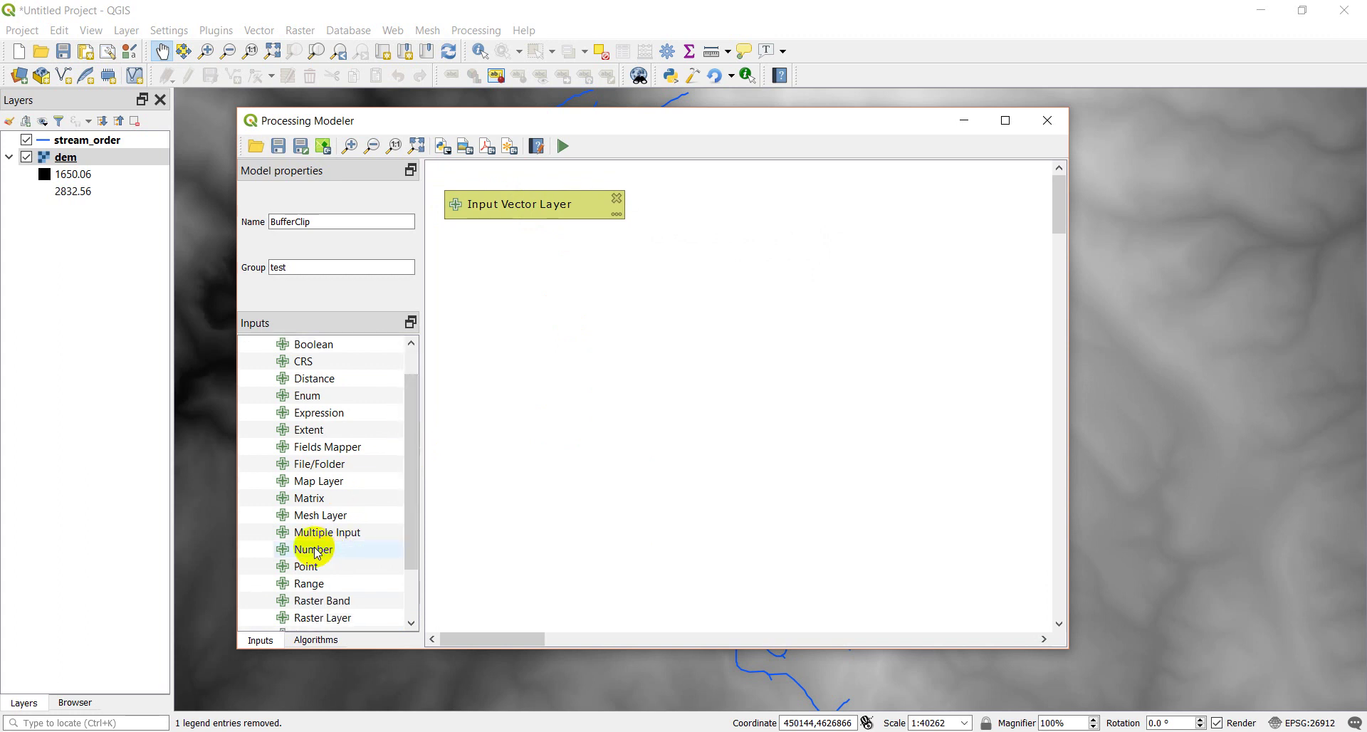
drag(317, 554, 504, 307)
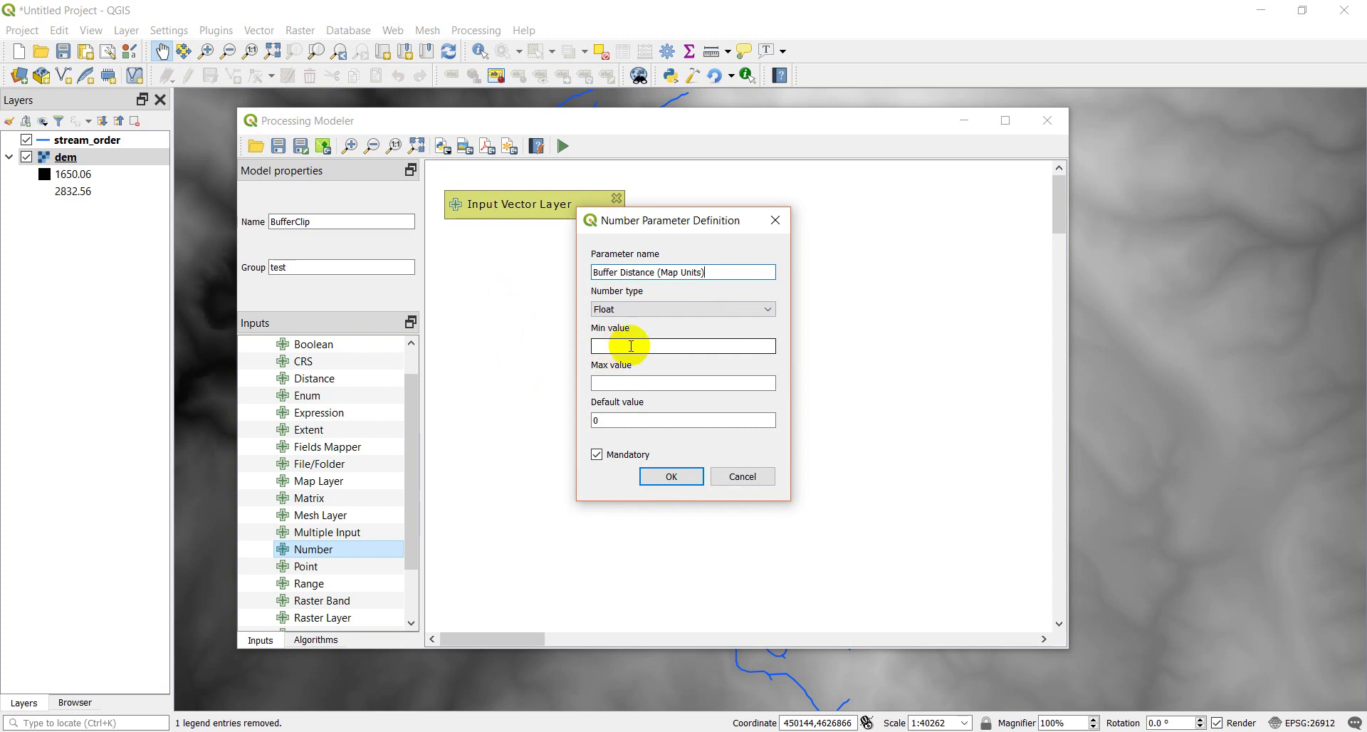
click(680, 478)
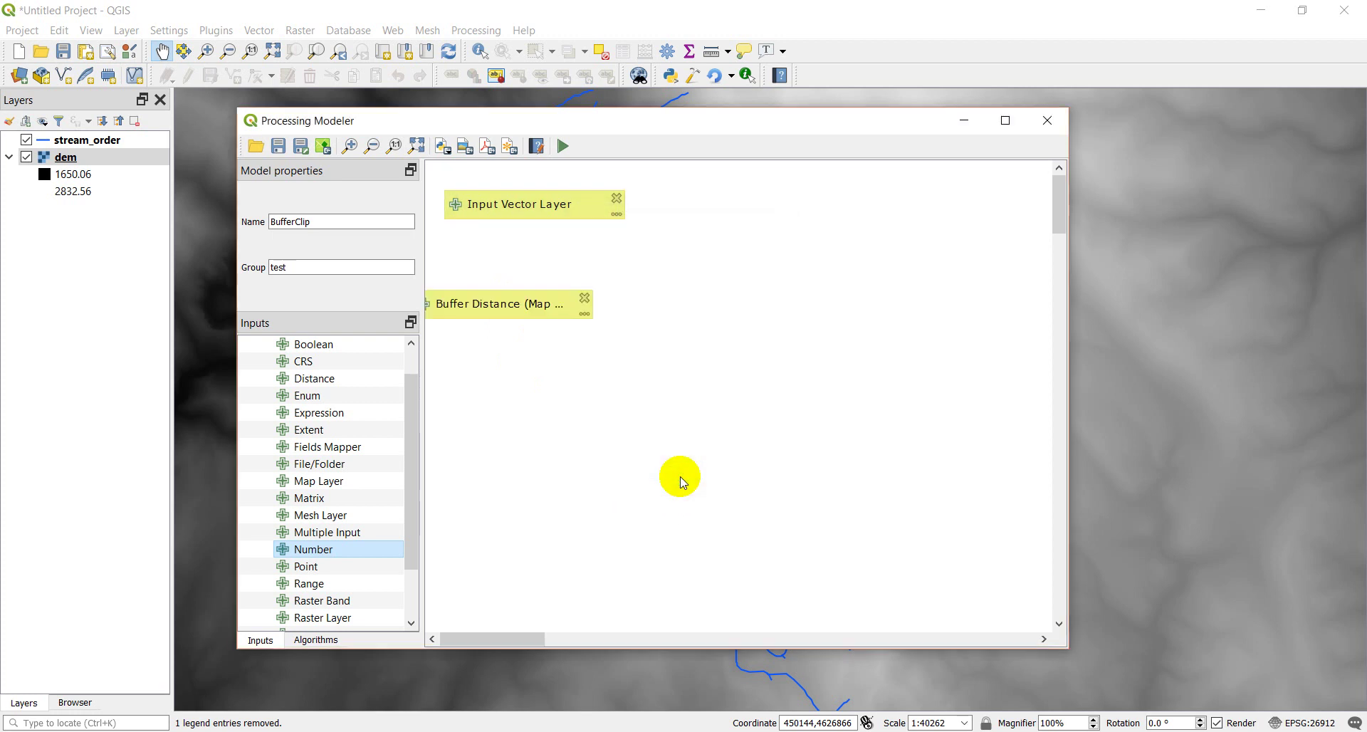
drag(479, 312, 503, 281)
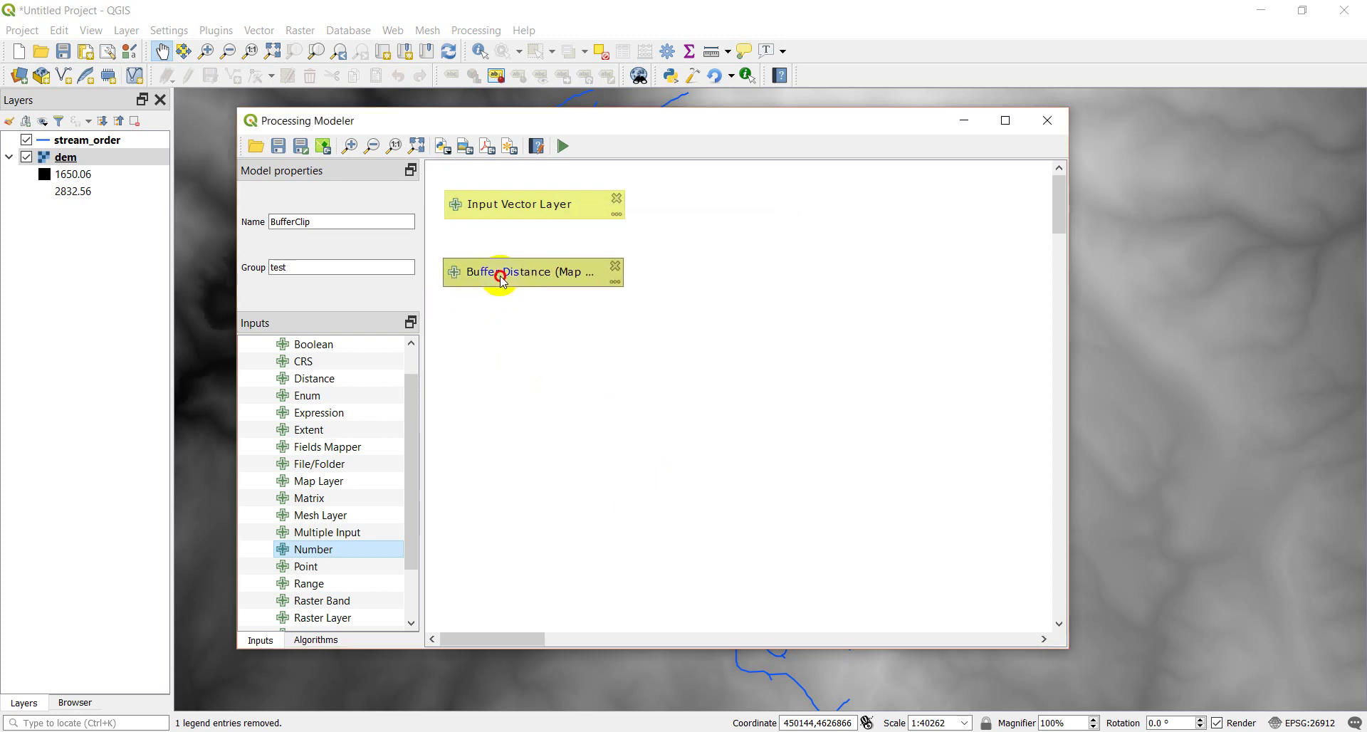
Step: Discard a newly started Distance input and nudge the Buffer Distance box into line beneath the Input Vector Layer box
drag(321, 379, 531, 376)
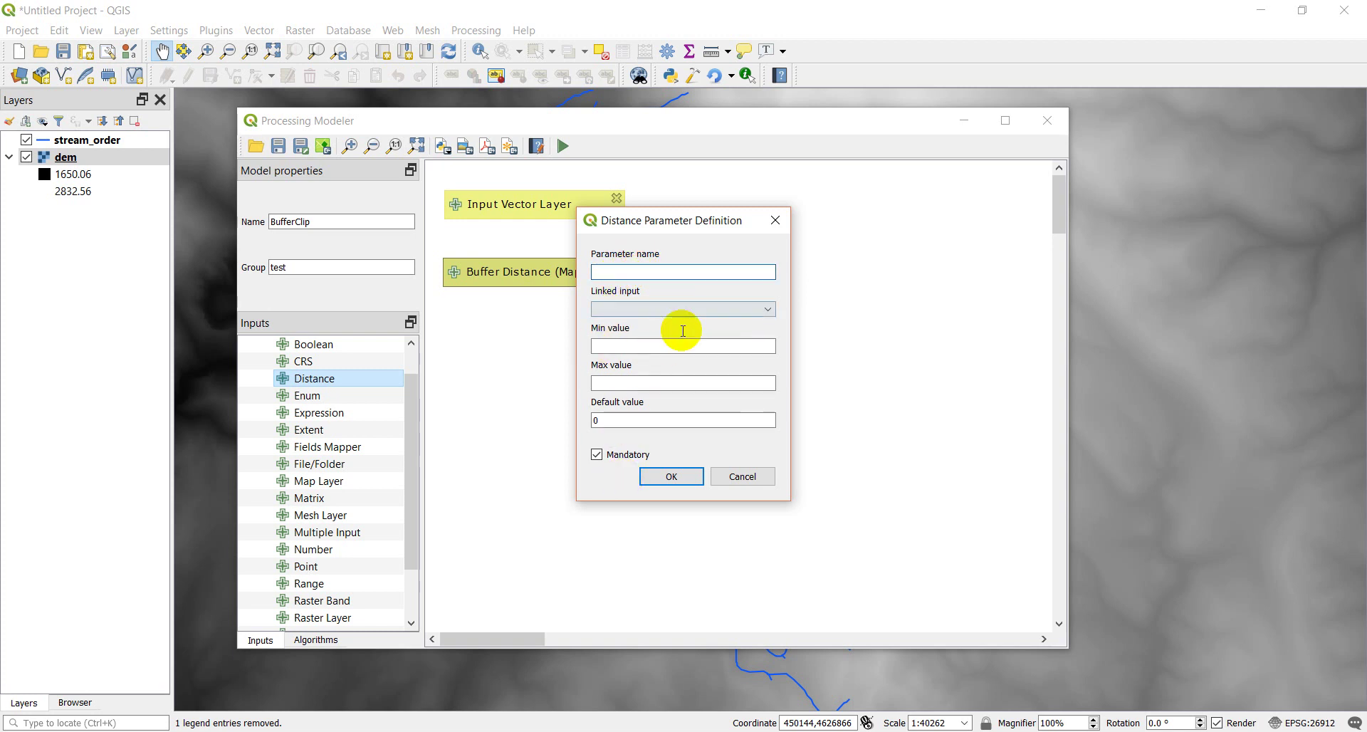
click(749, 484)
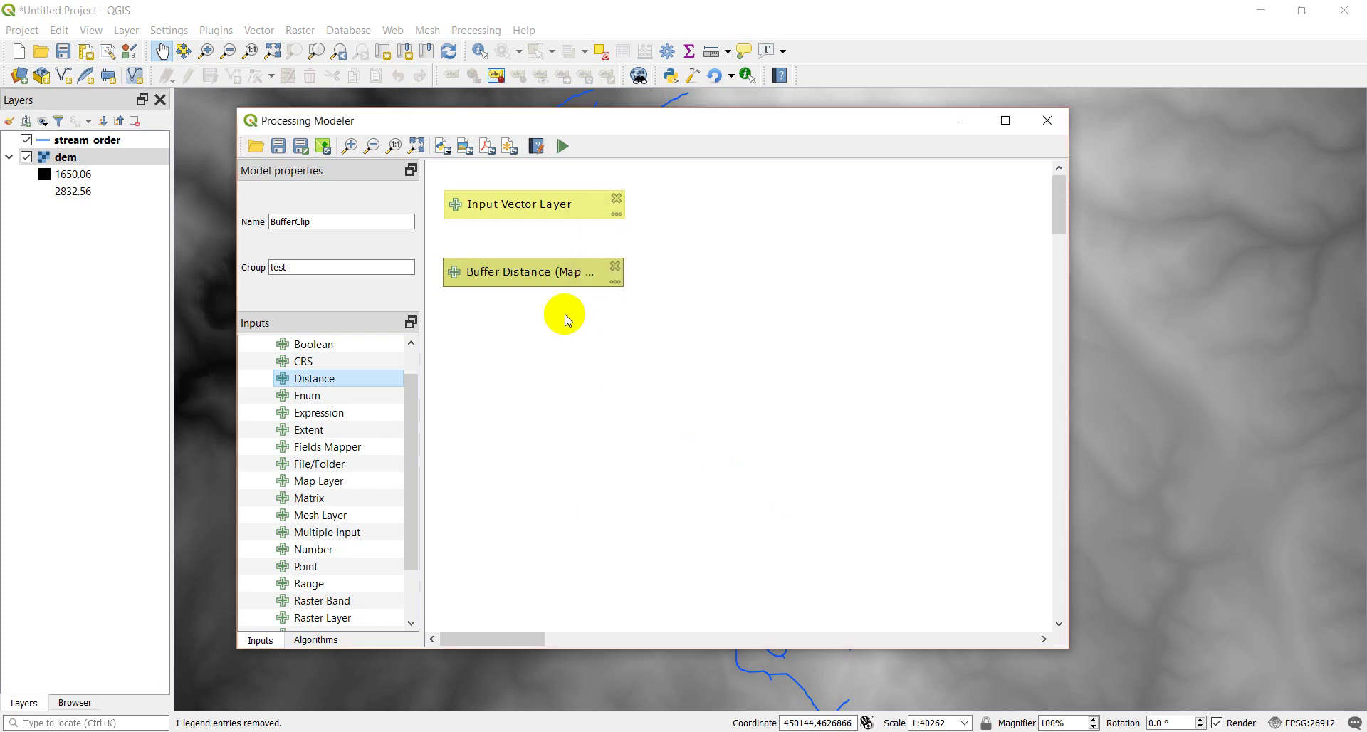
drag(500, 273, 502, 277)
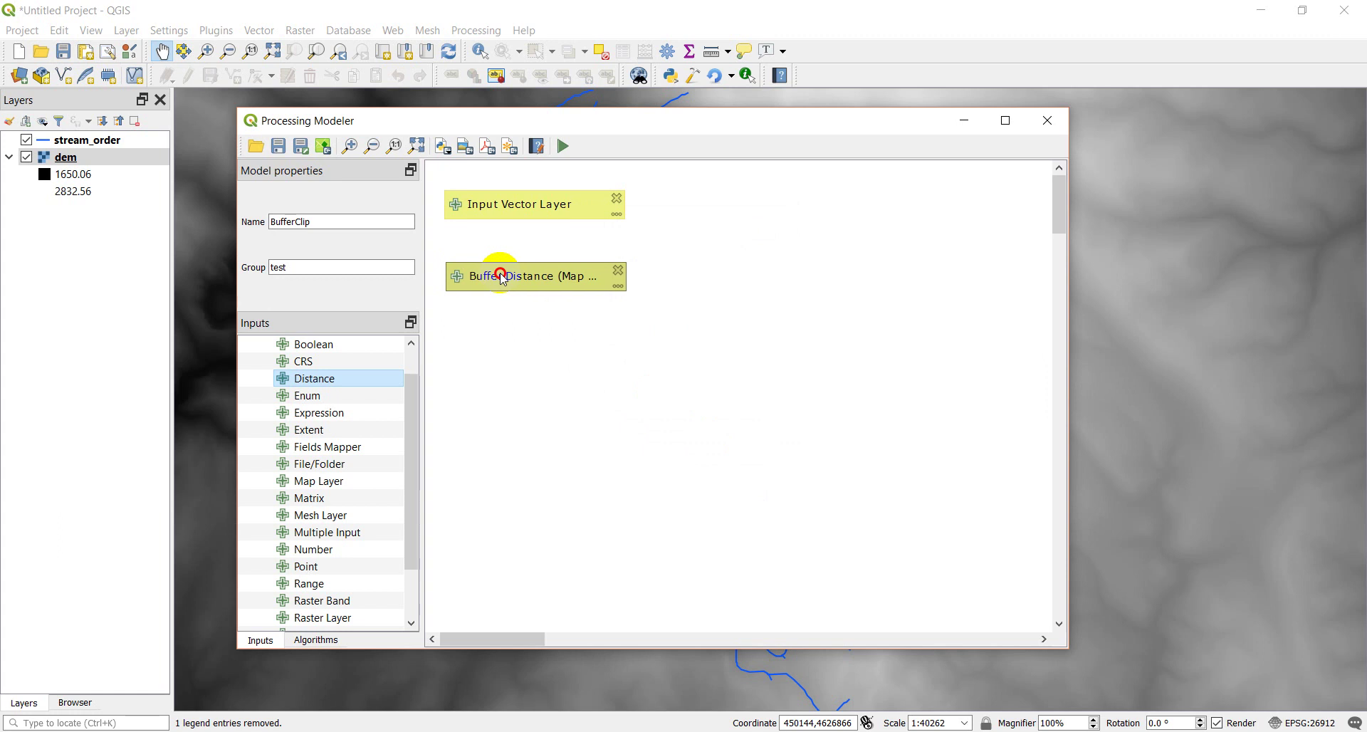
Step: Add a mandatory raster layer input named "Raster to Clip" and place it well below the Buffer Distance box
scroll(415, 505, down, 2)
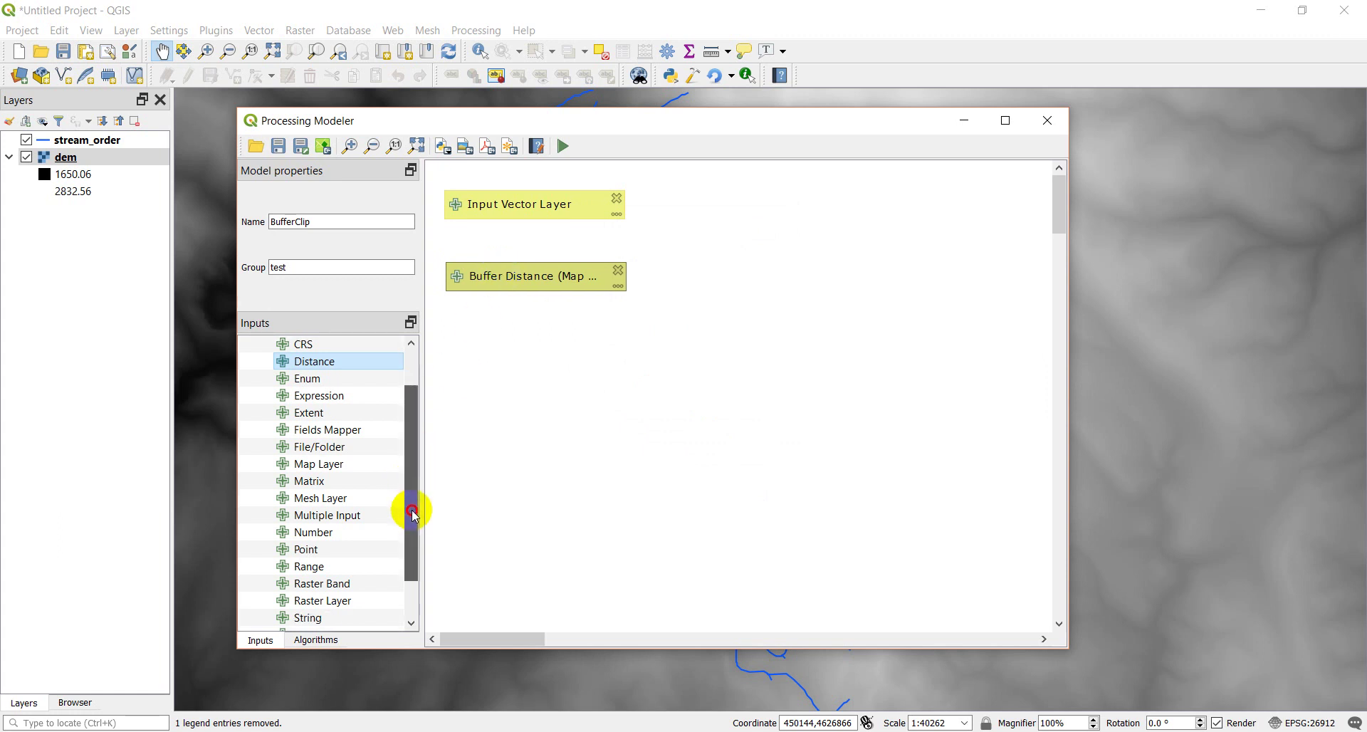
drag(324, 556, 522, 490)
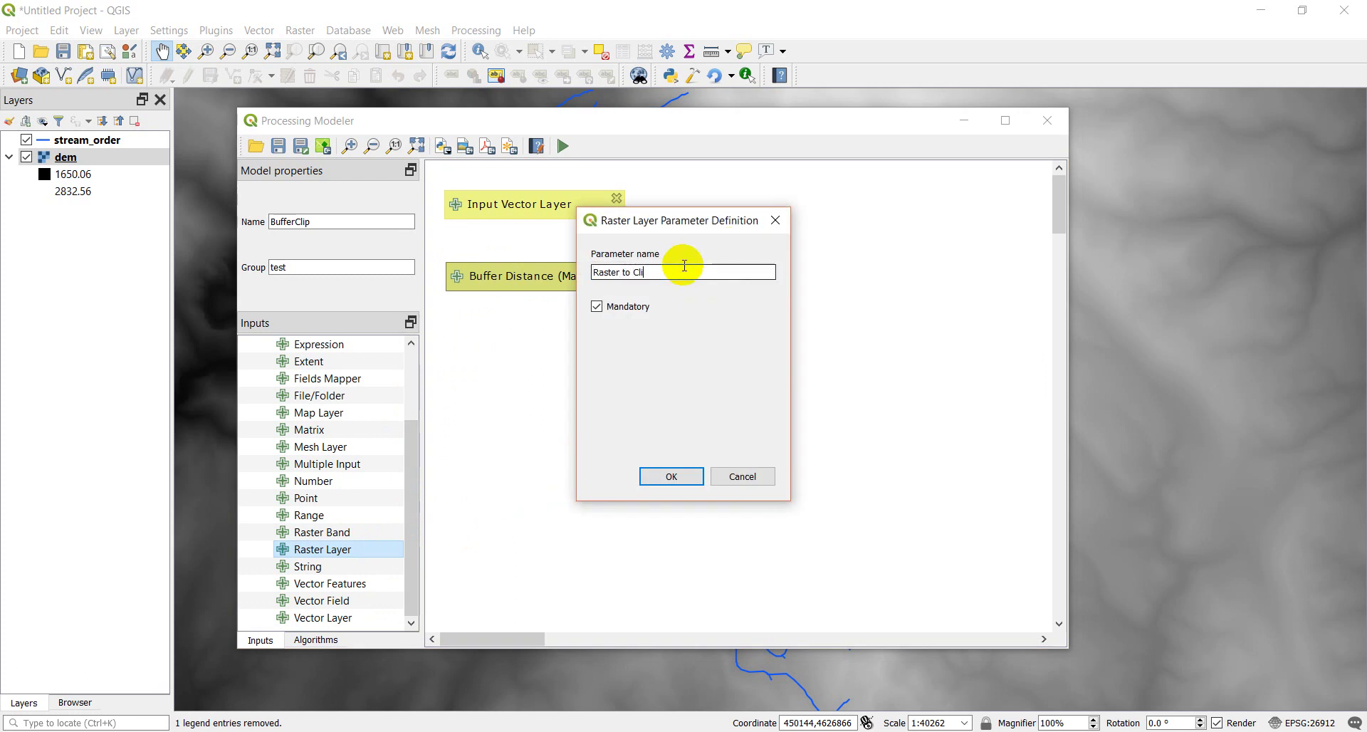
click(651, 475)
drag(511, 492, 531, 470)
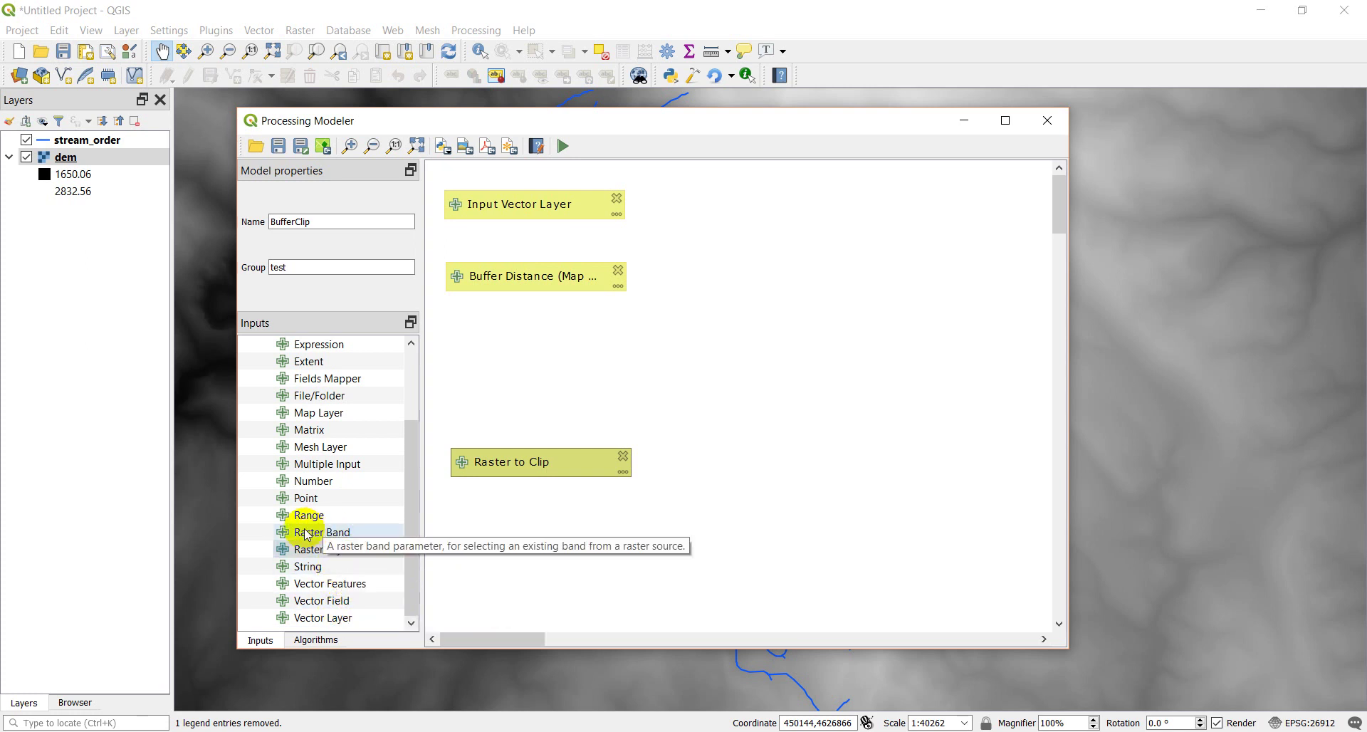
Step: Search the algorithms for "buf", widen the algorithm list, and bring the vector geometry Buffer algorithm into the model
drag(411, 481, 420, 406)
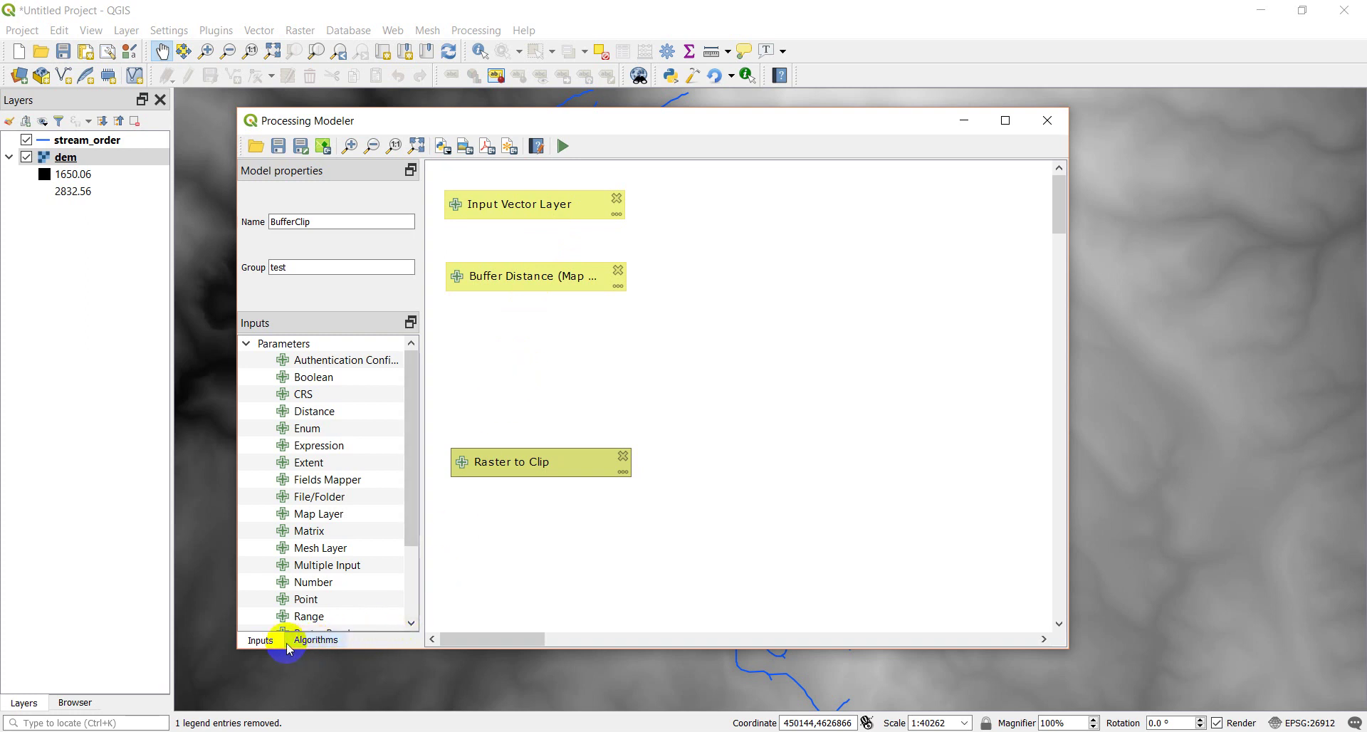
click(314, 641)
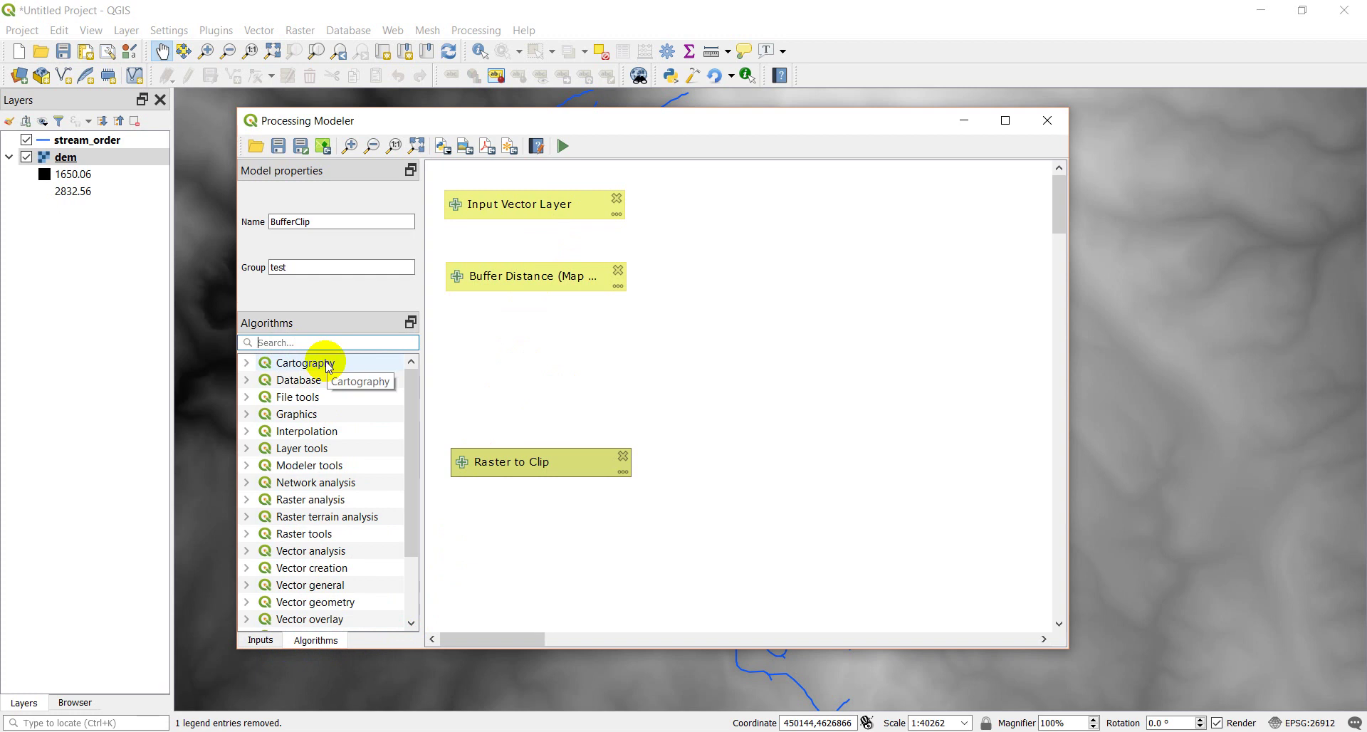
text(buf)
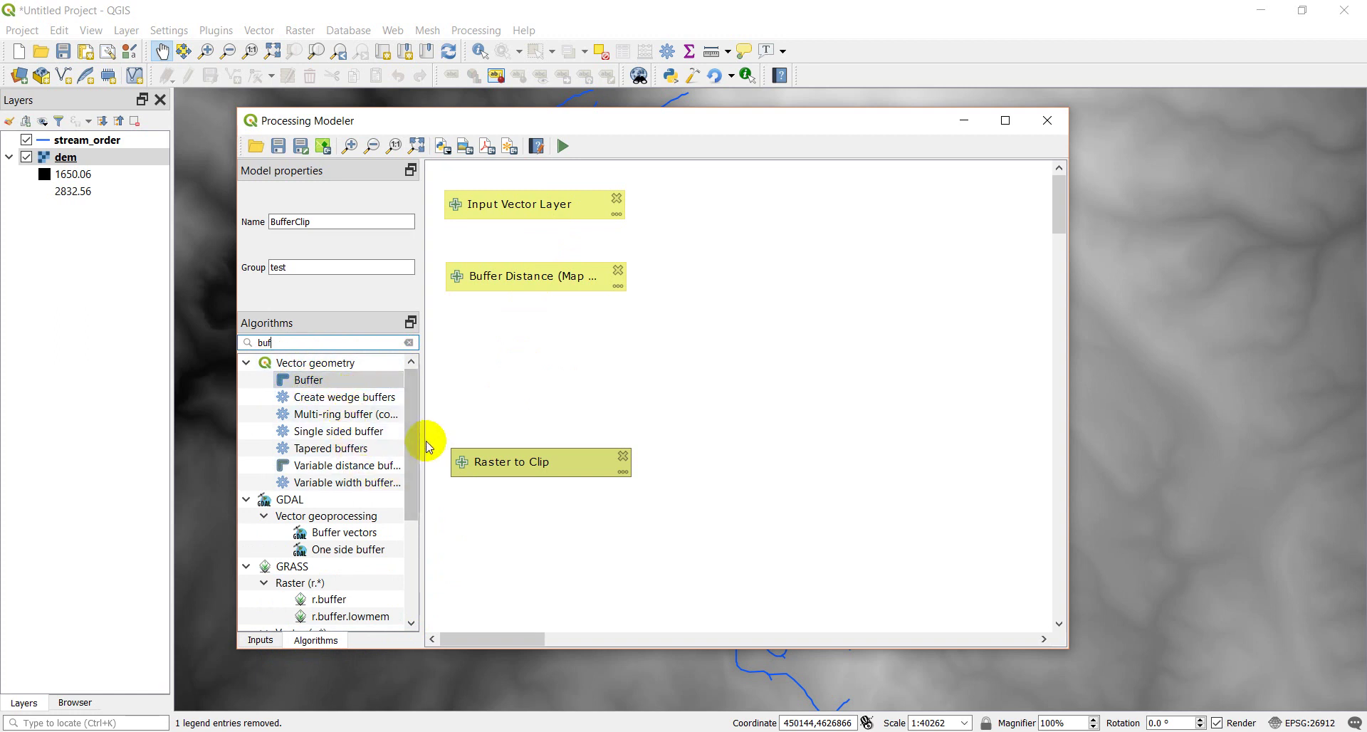
drag(422, 439, 503, 444)
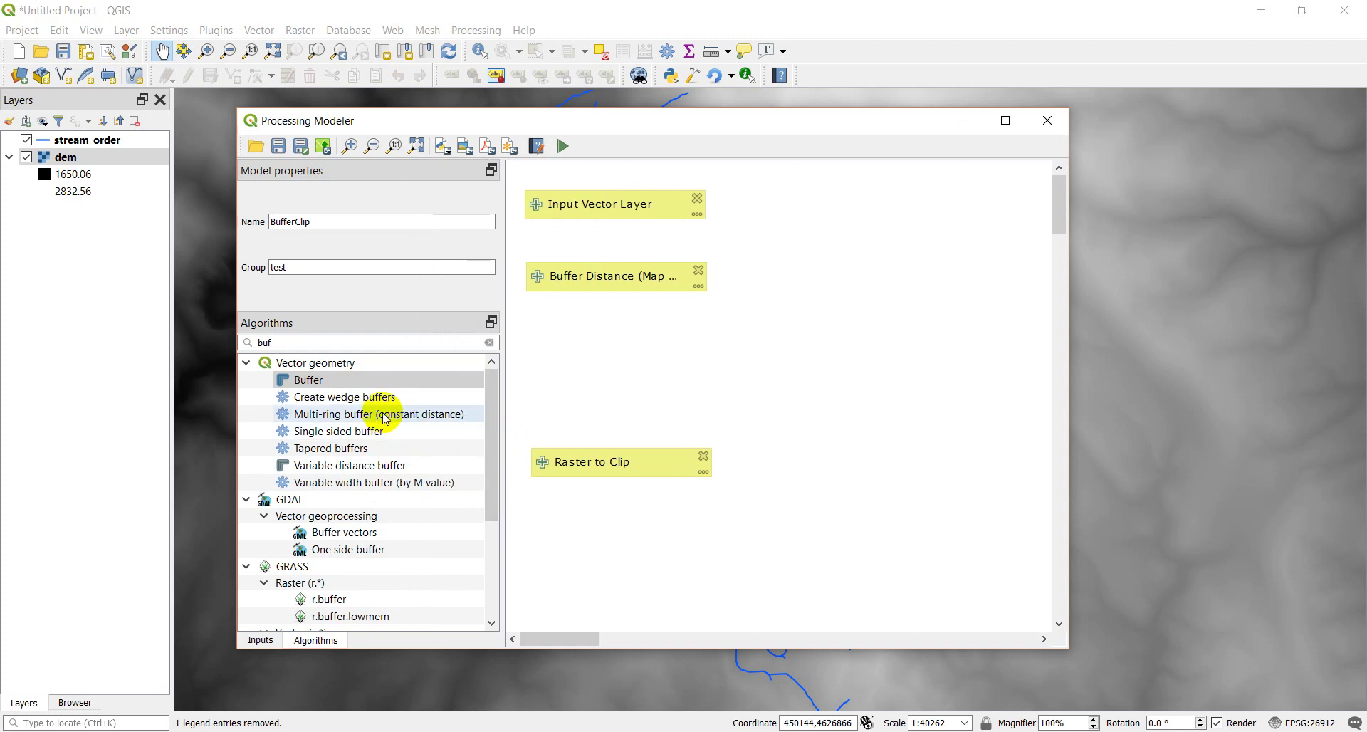
click(308, 385)
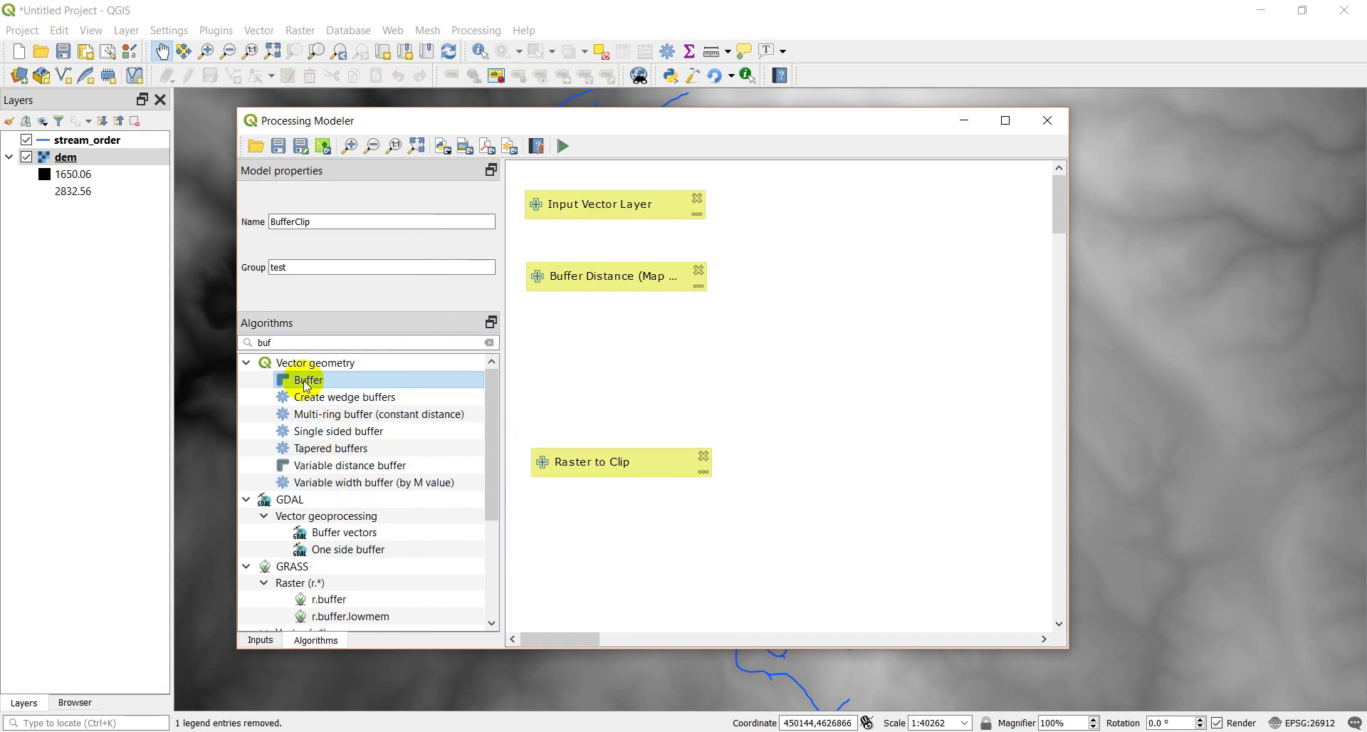
drag(301, 383, 789, 250)
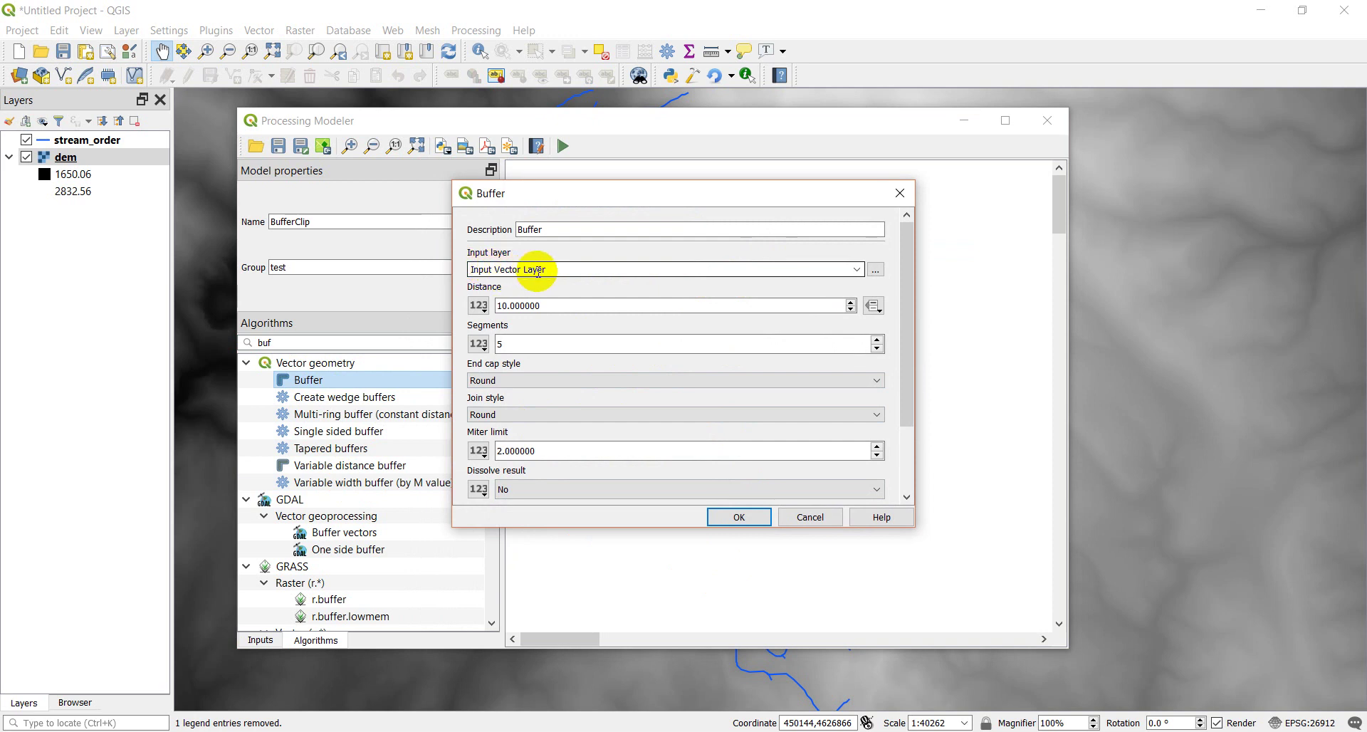
Step: Use Input Vector Layer as the Buffer's input layer and take its distance from the model input Buffer Distance (Map Units)
click(858, 270)
click(859, 271)
click(859, 270)
click(589, 228)
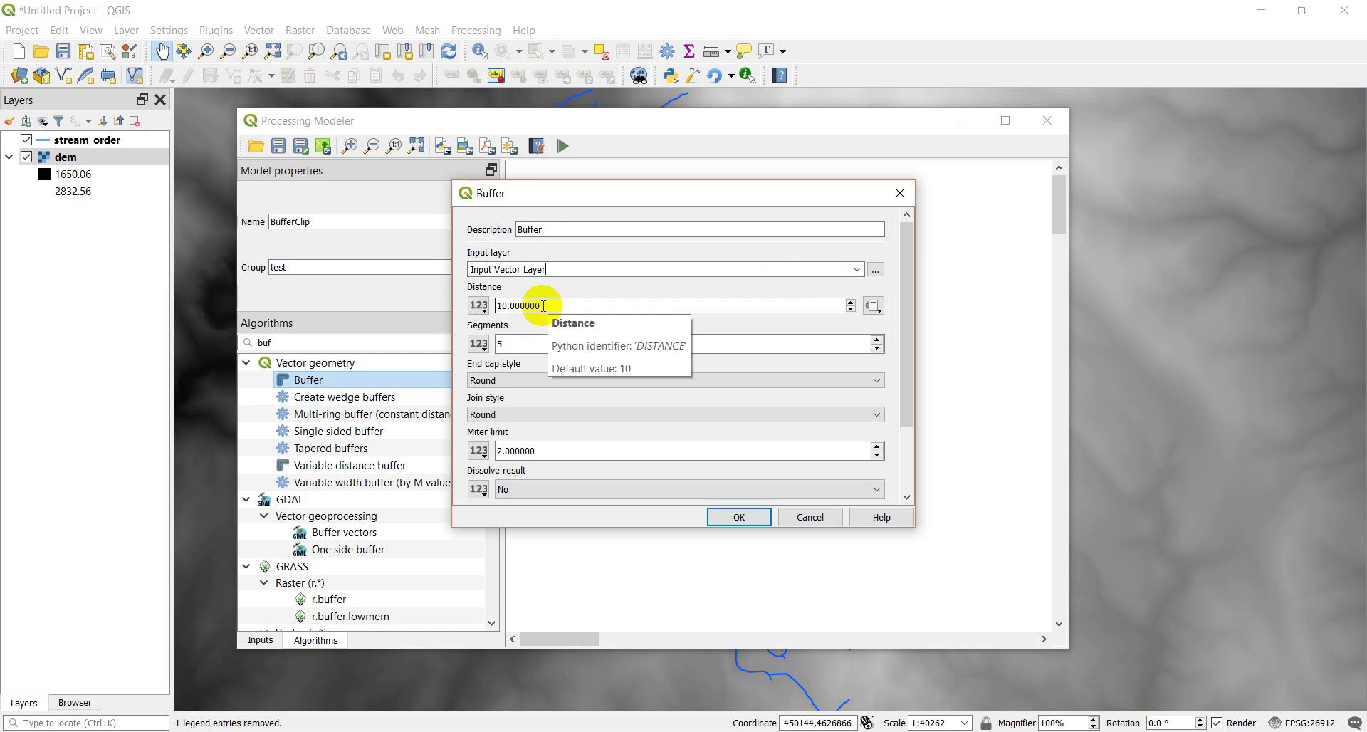
click(479, 308)
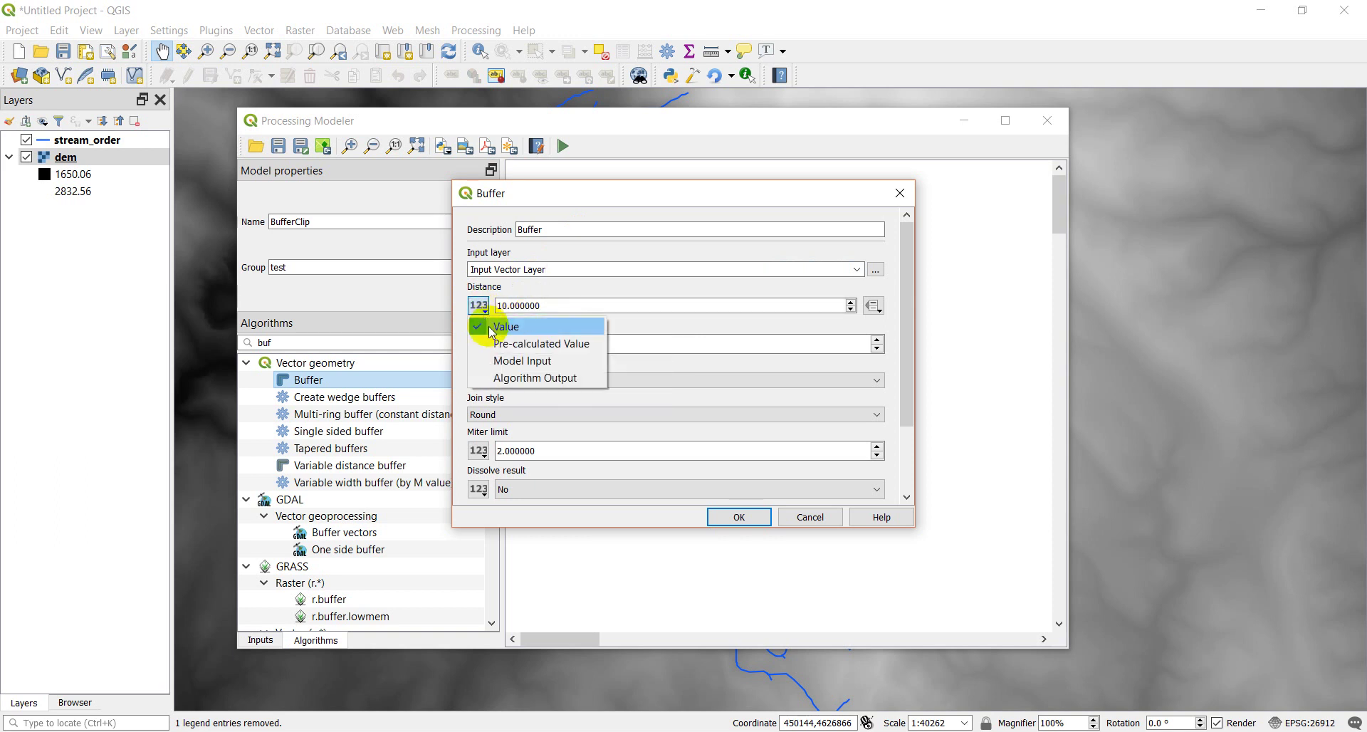
click(509, 363)
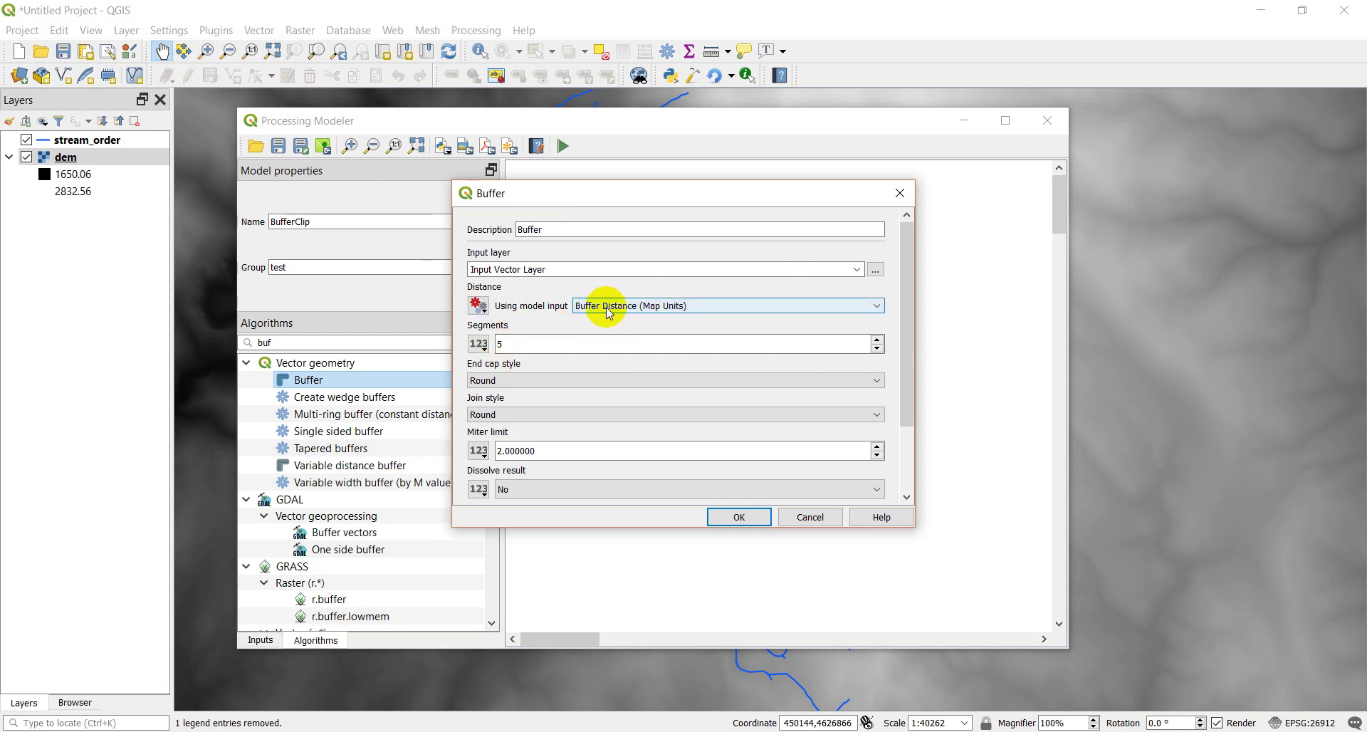
click(880, 306)
click(881, 309)
drag(910, 305, 896, 389)
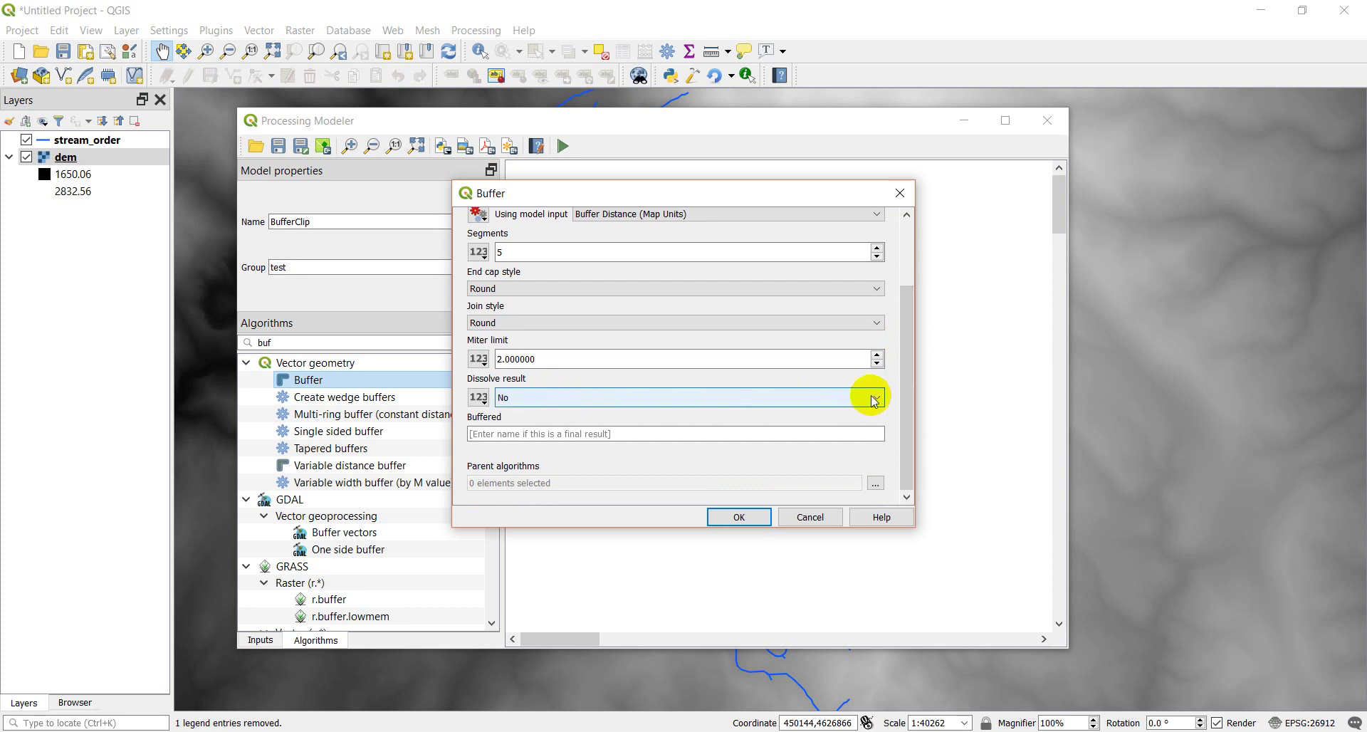
click(874, 400)
click(836, 413)
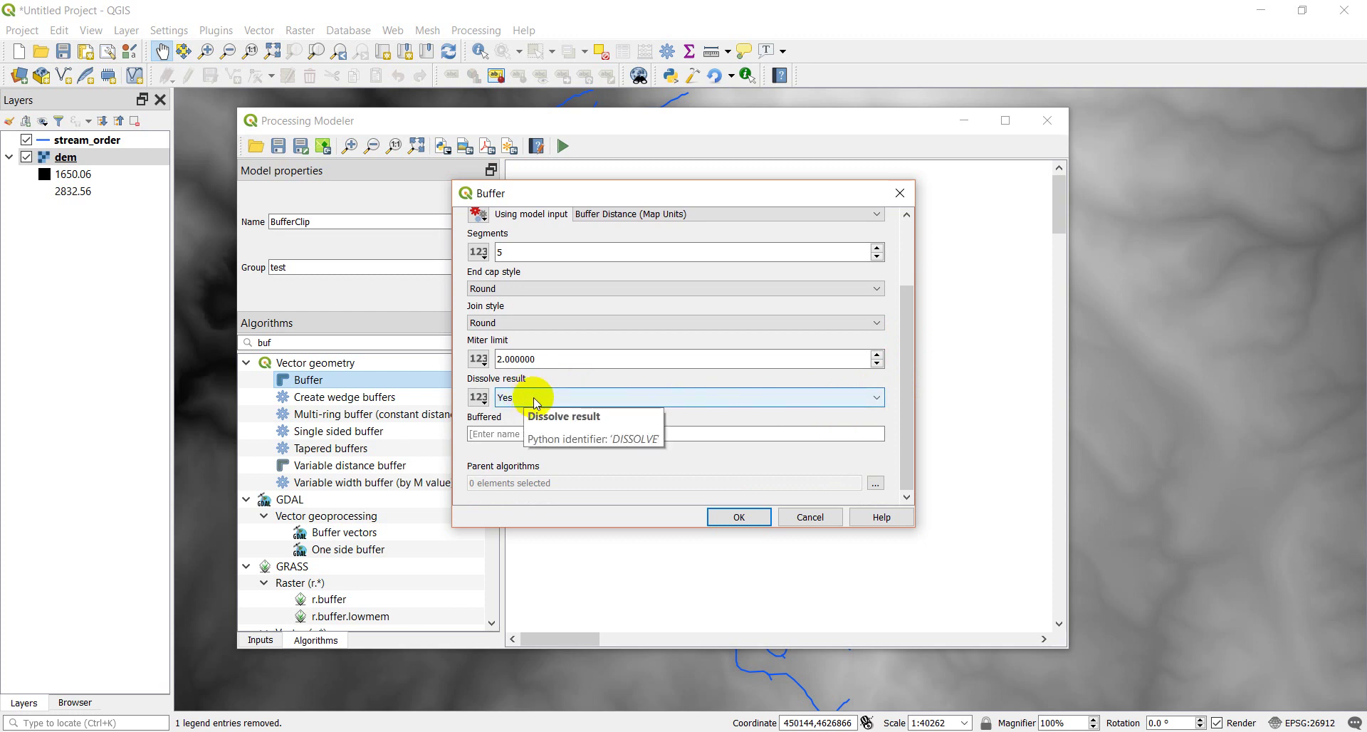
click(539, 401)
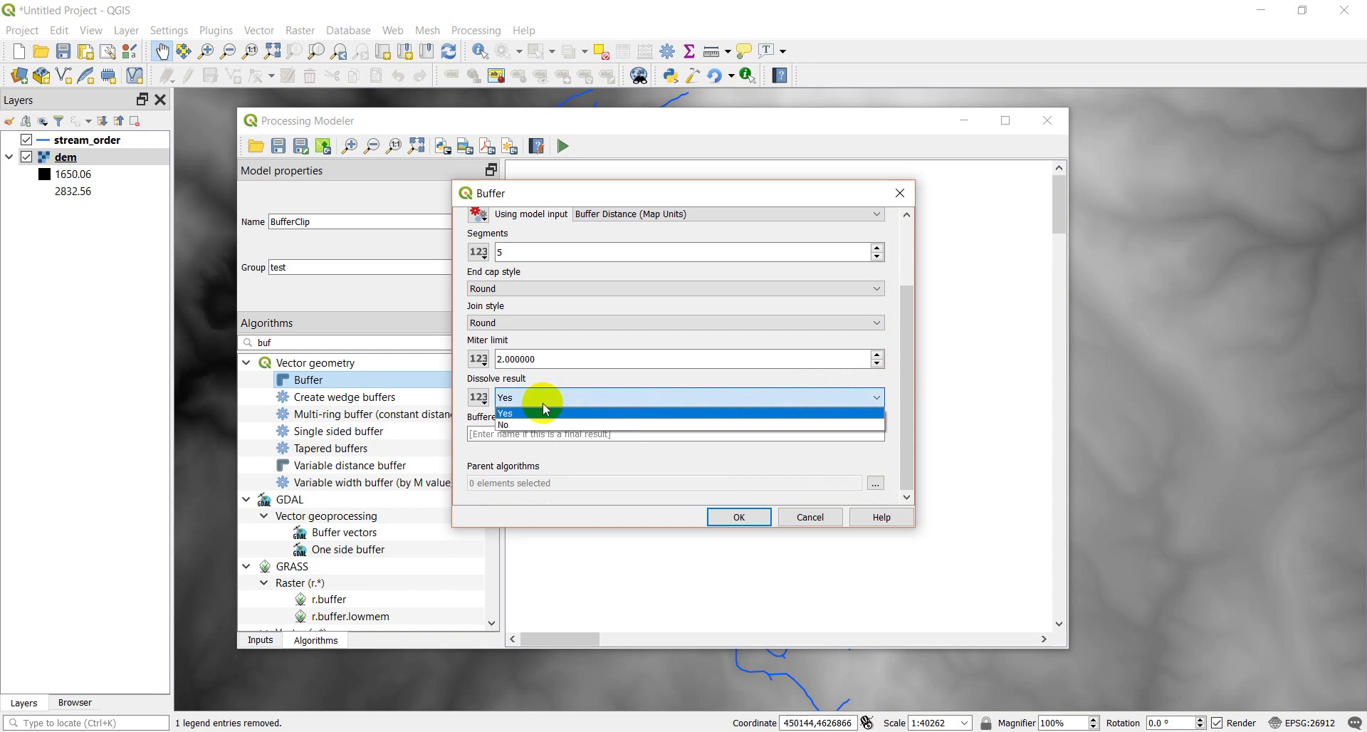
click(524, 424)
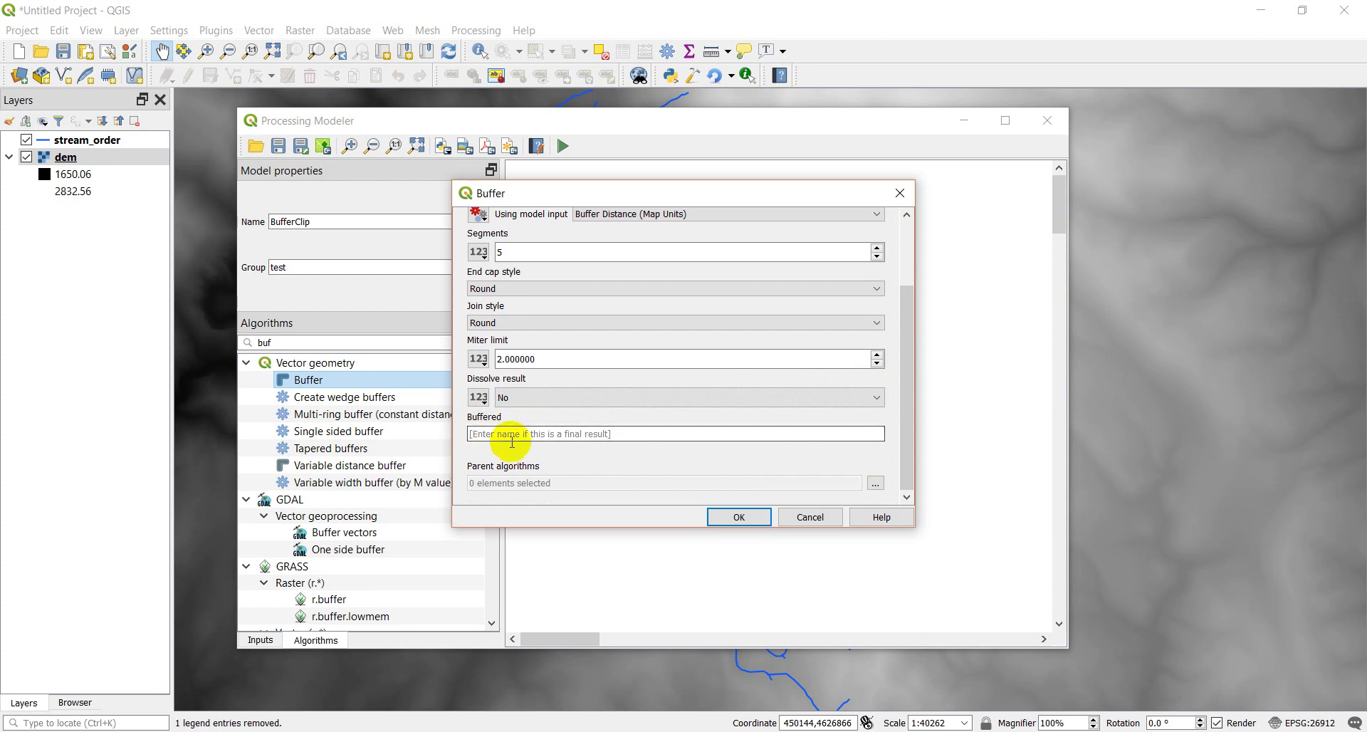
Step: Confirm the Buffer algorithm's settings and place its box beside the Input Vector Layer and Buffer Distance inputs
click(740, 517)
click(766, 256)
drag(767, 256, 824, 262)
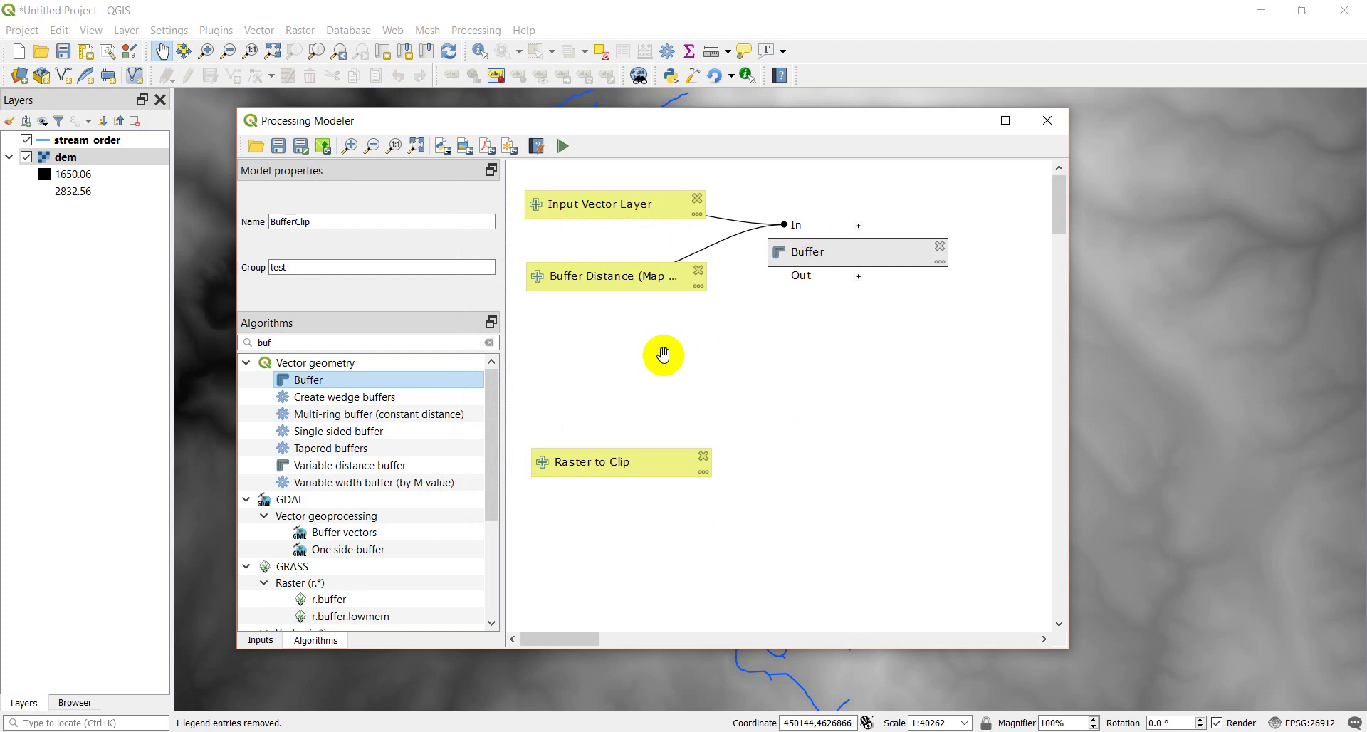
Step: Add a mandatory Boolean input named "Dissolve Buffer Output", checked by default, between the Buffer Distance and Raster to Clip boxes
click(260, 639)
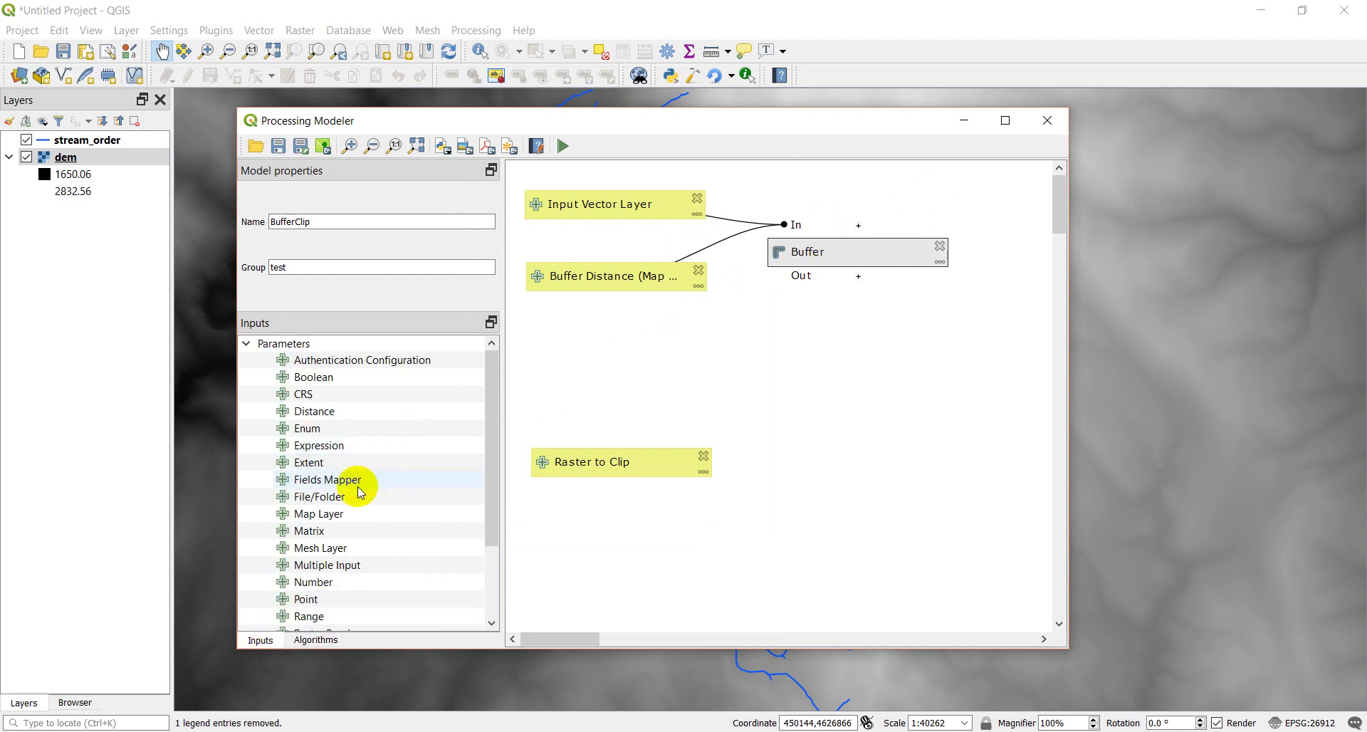
drag(316, 379, 583, 367)
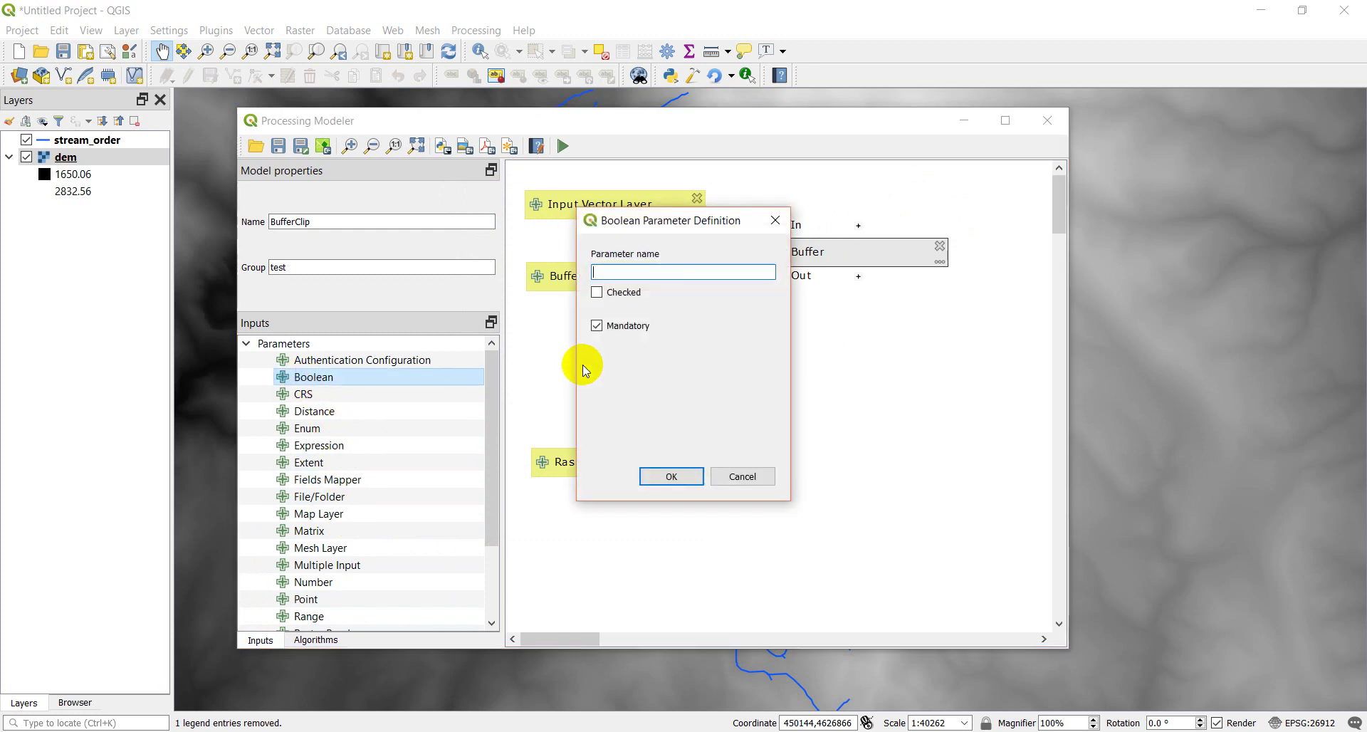
text(Dissolve Buffer)
text( Output)
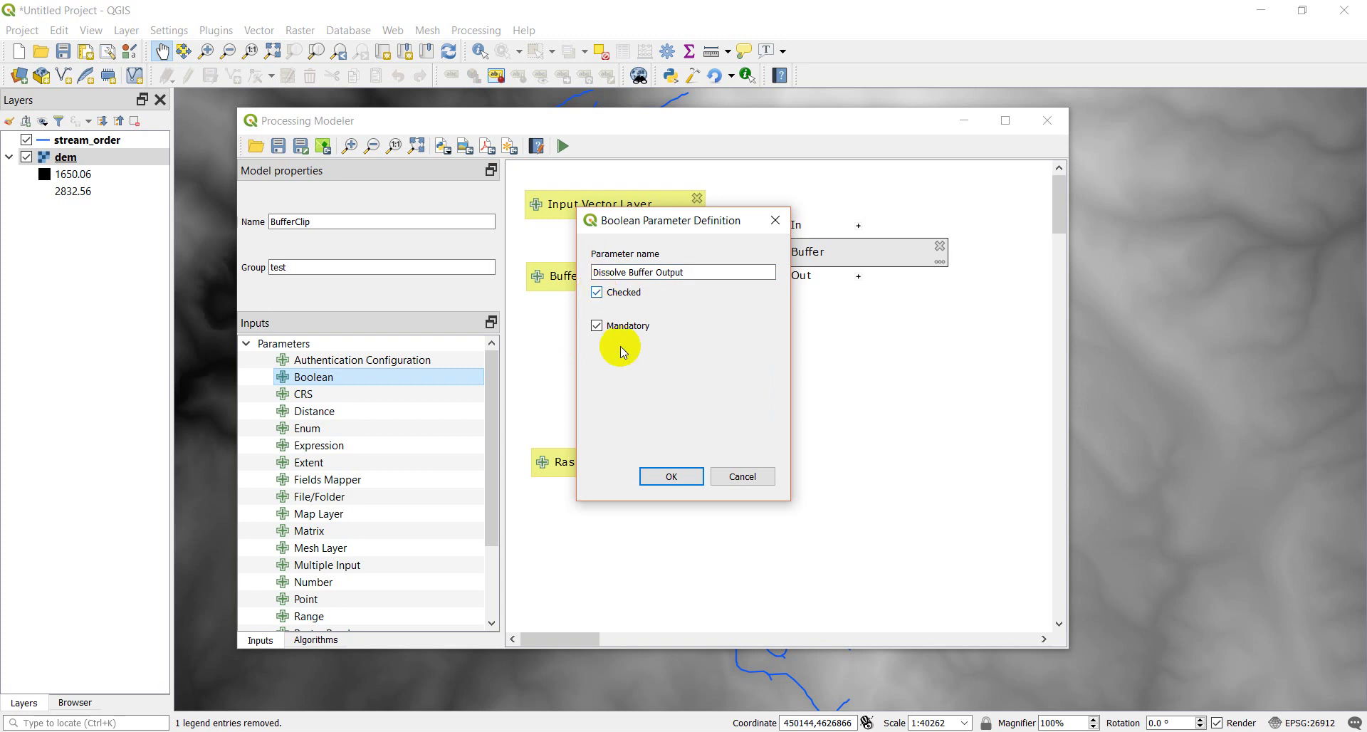
click(672, 476)
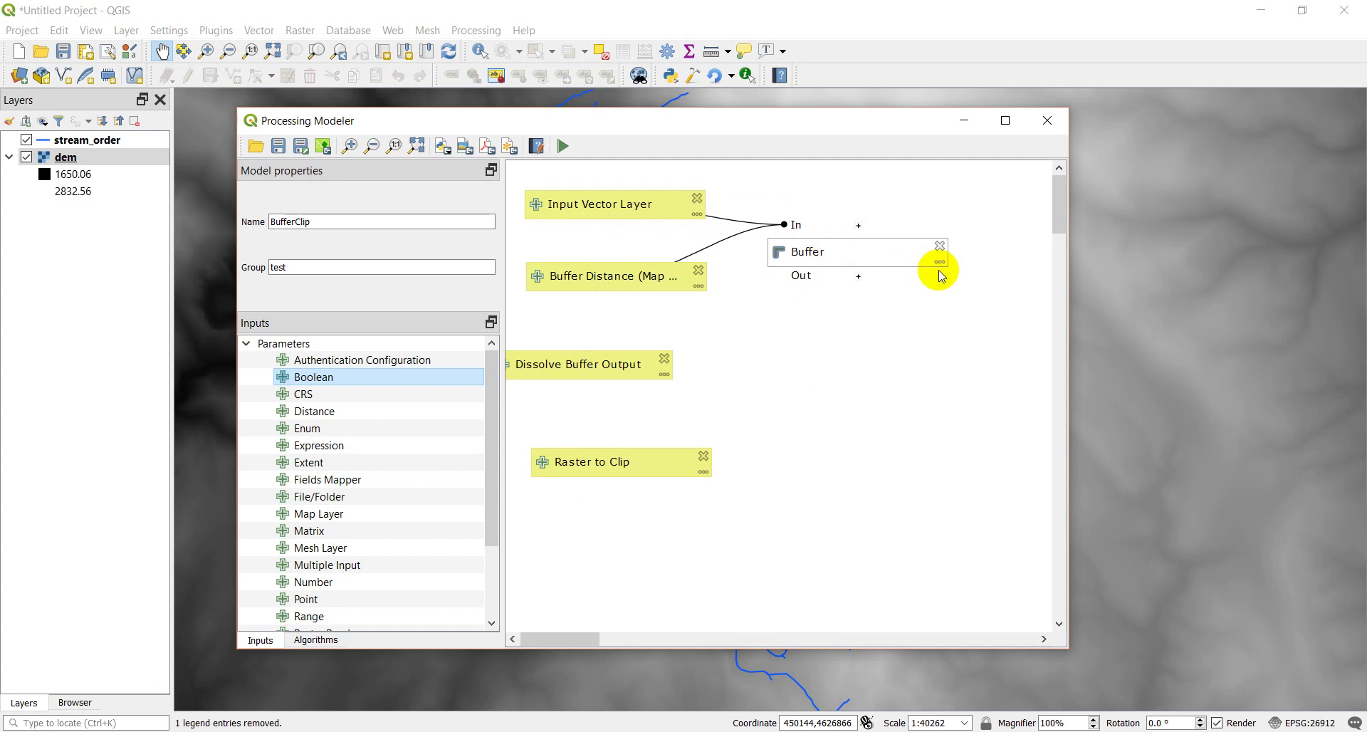
Step: Take the Buffer's dissolve result from the model input Dissolve Buffer Output, and align the Buffer and Dissolve Buffer Output boxes with the other inputs
click(942, 265)
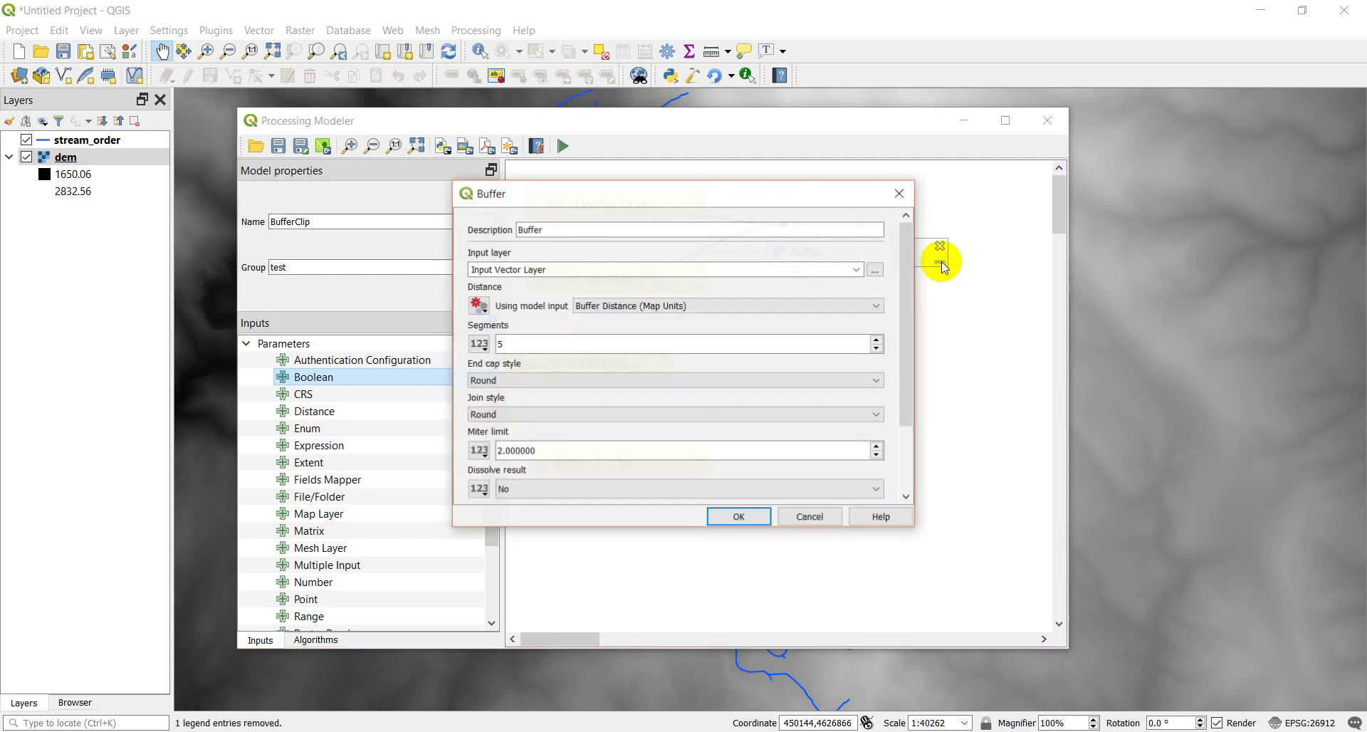
drag(908, 306, 916, 355)
click(480, 408)
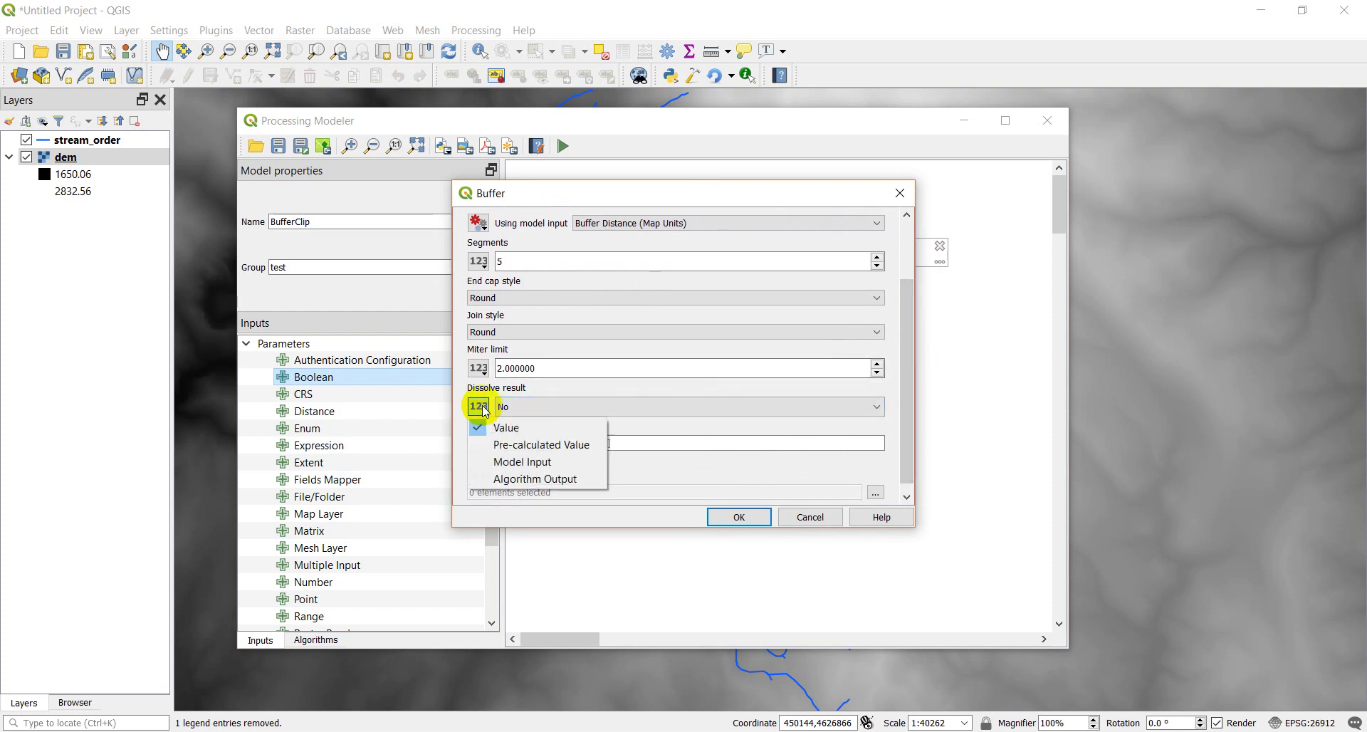
click(511, 462)
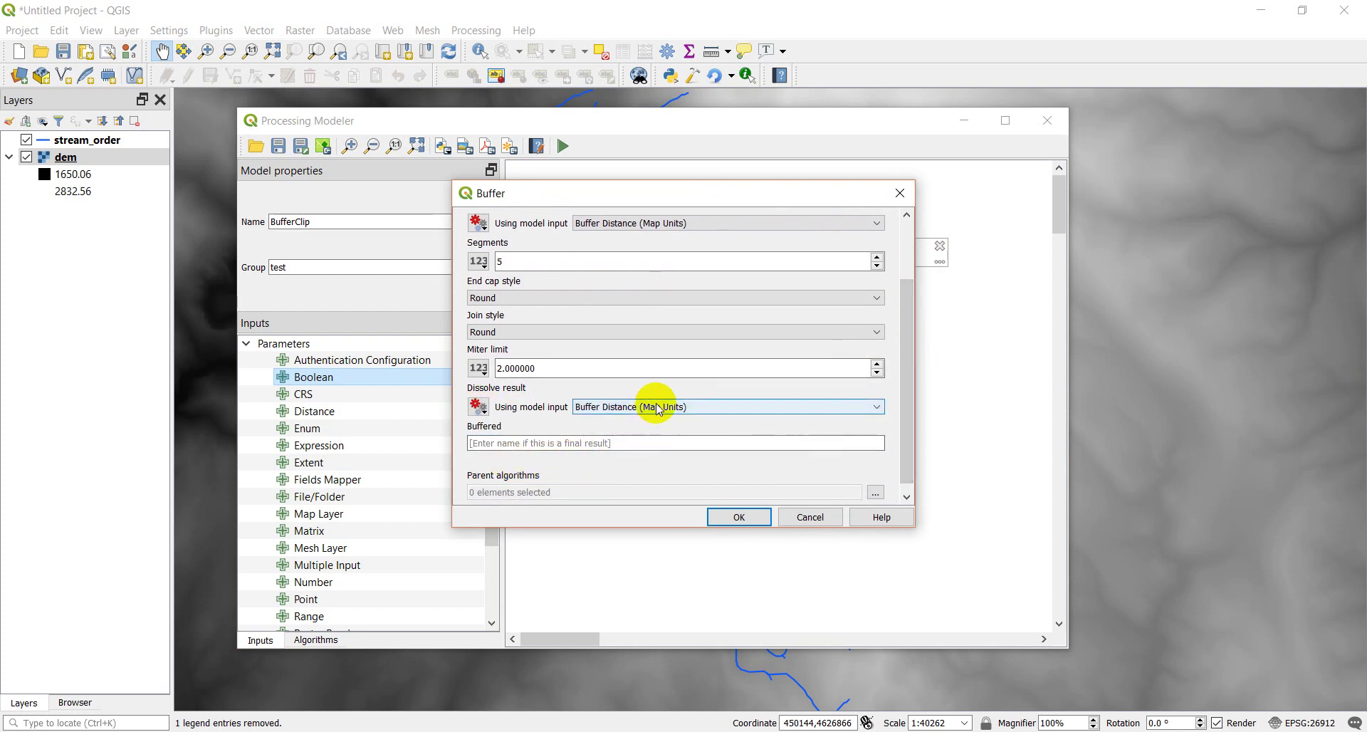
click(660, 410)
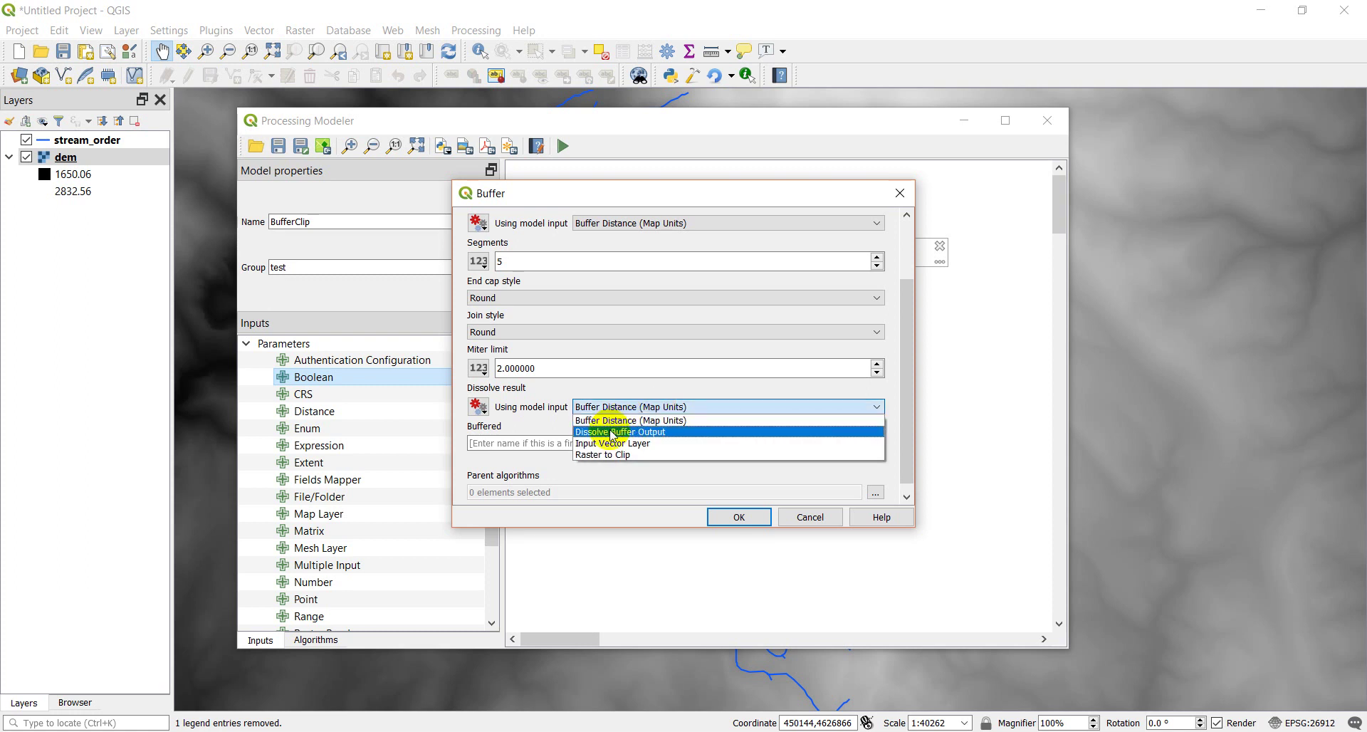
click(613, 432)
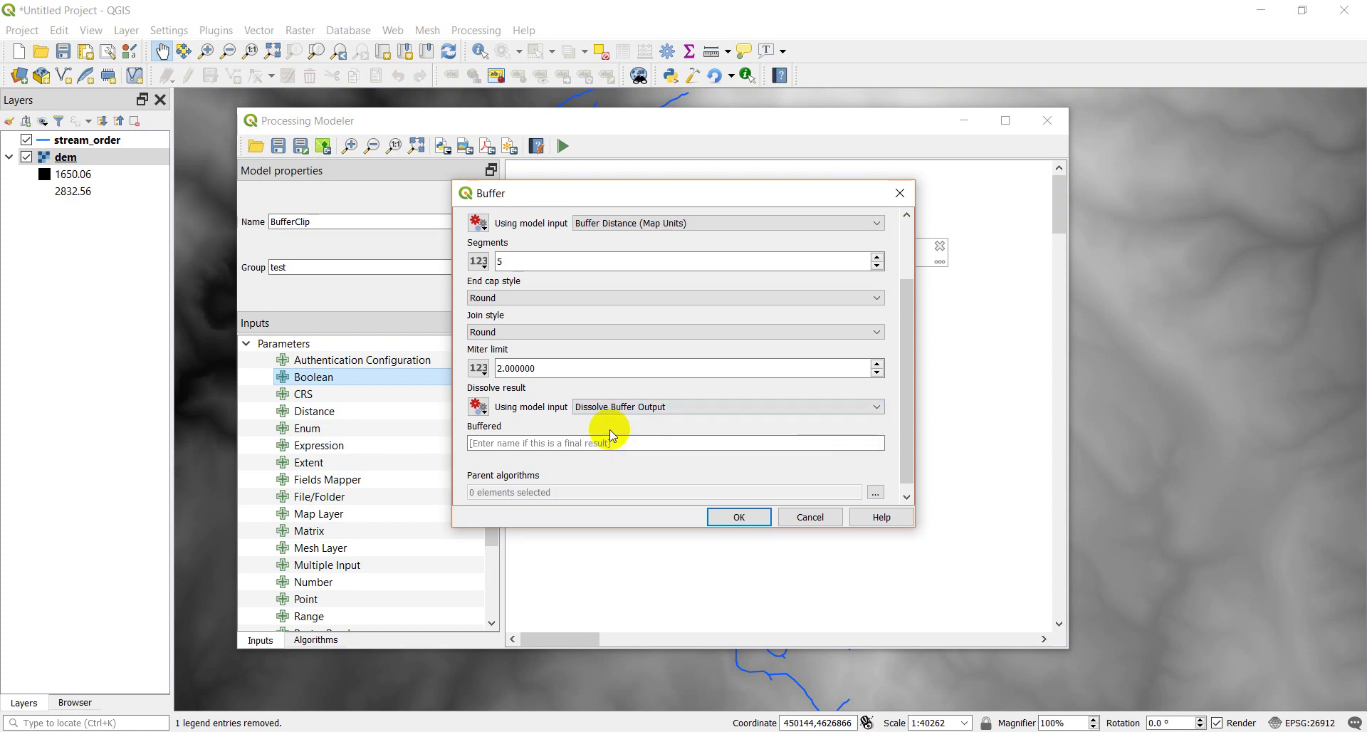
scroll(912, 389, down, 1)
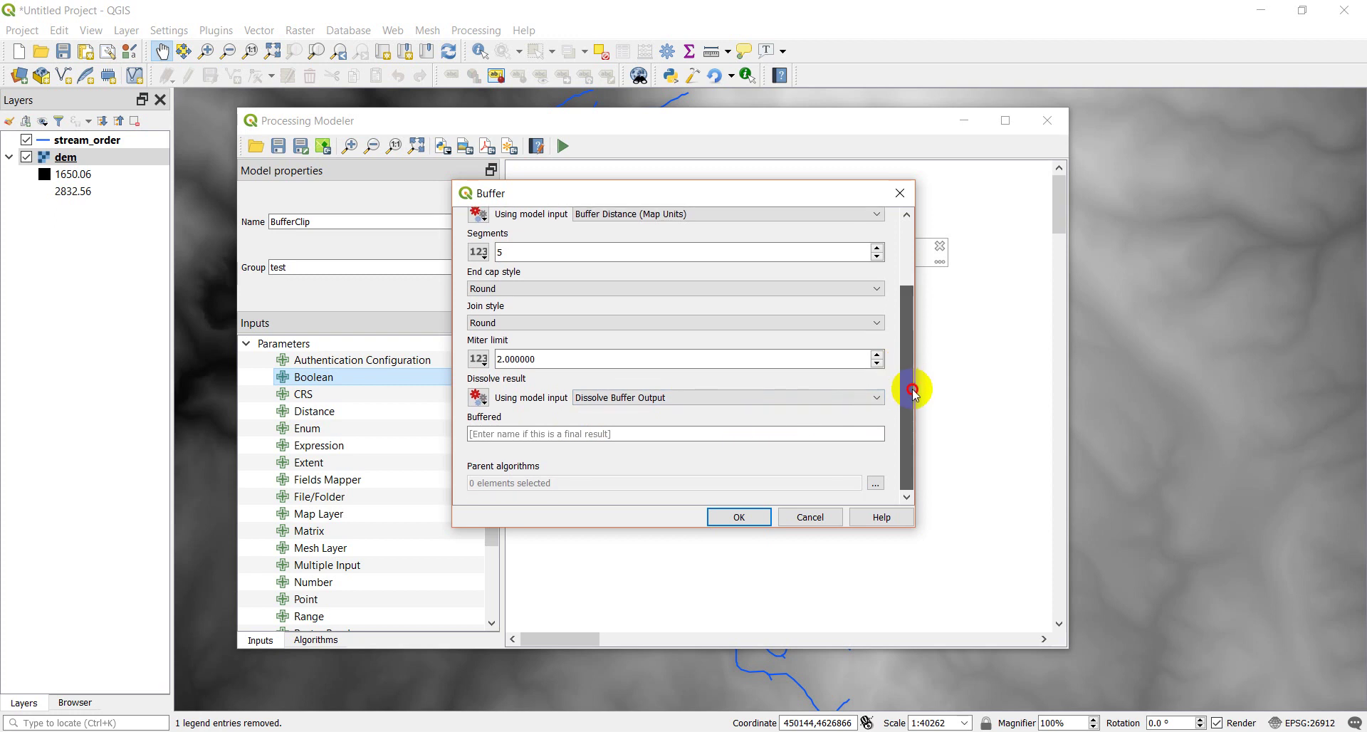
click(739, 516)
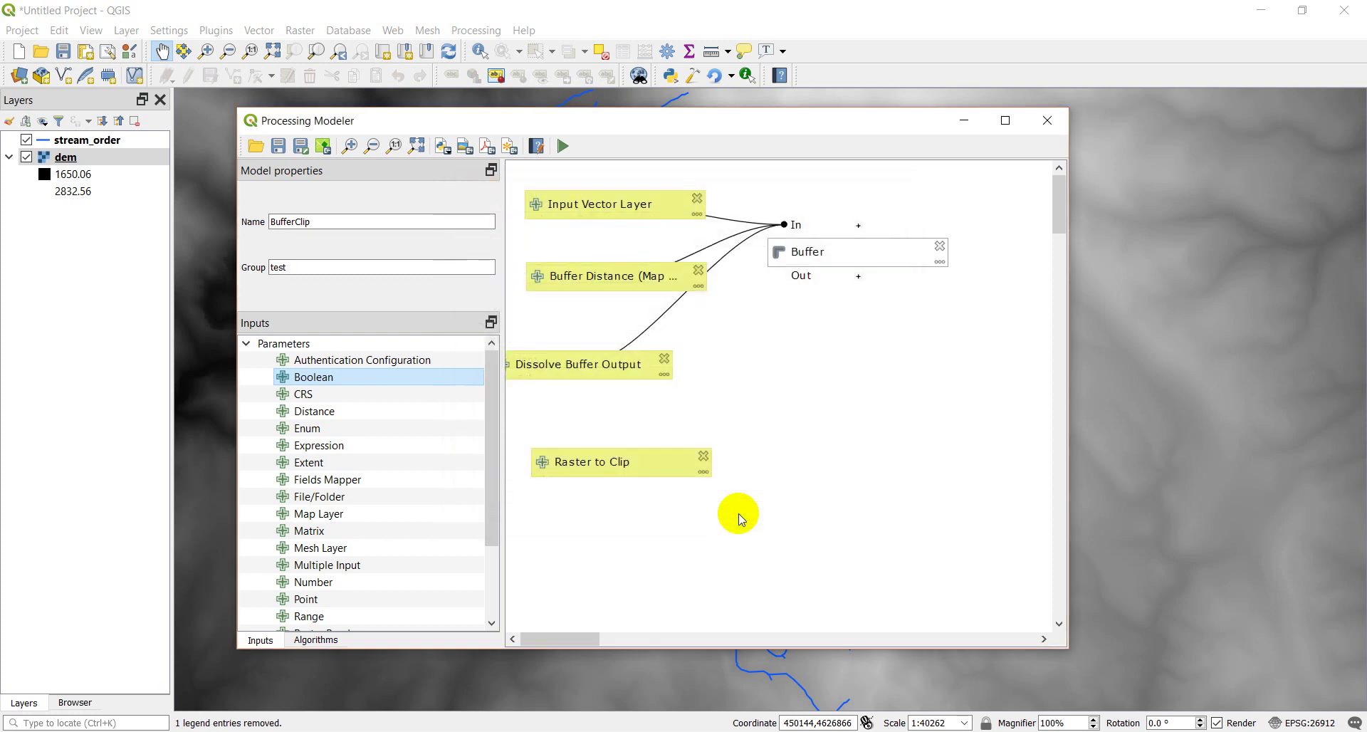
drag(829, 265, 841, 299)
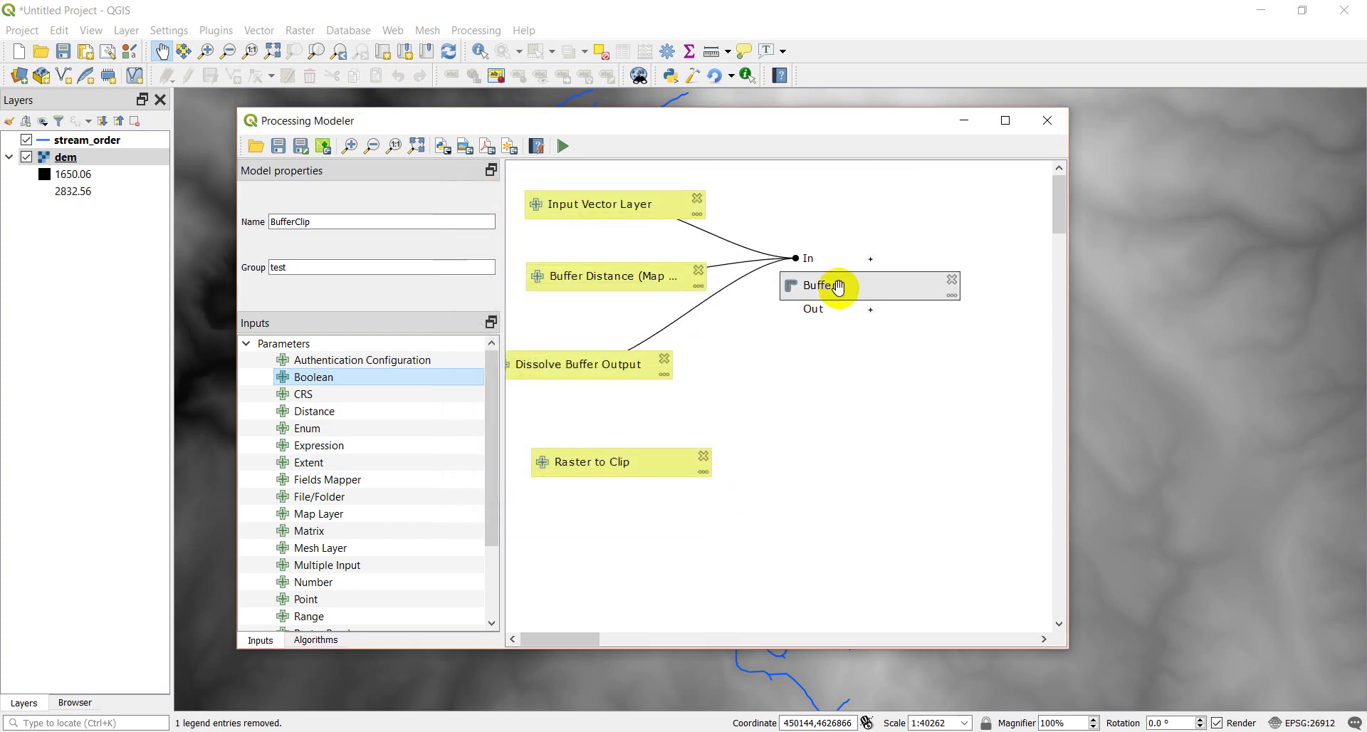
drag(555, 367, 596, 356)
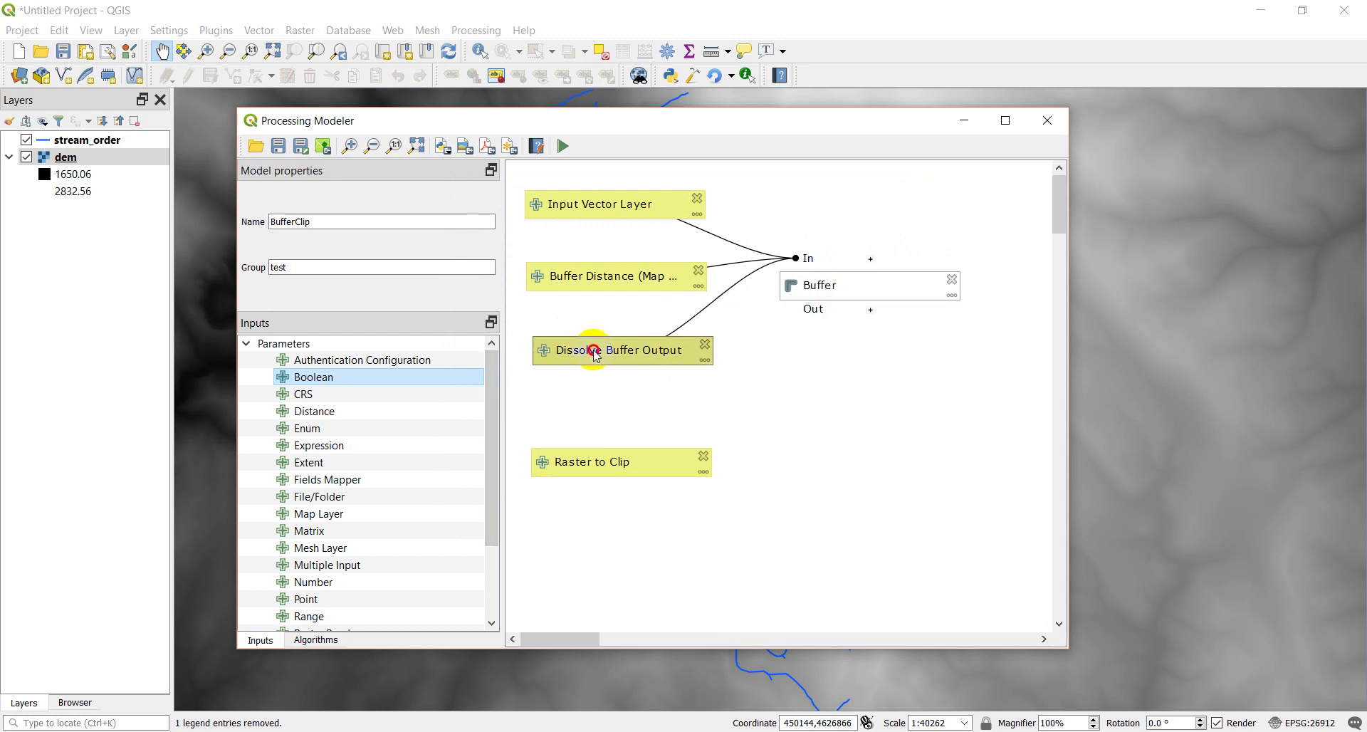
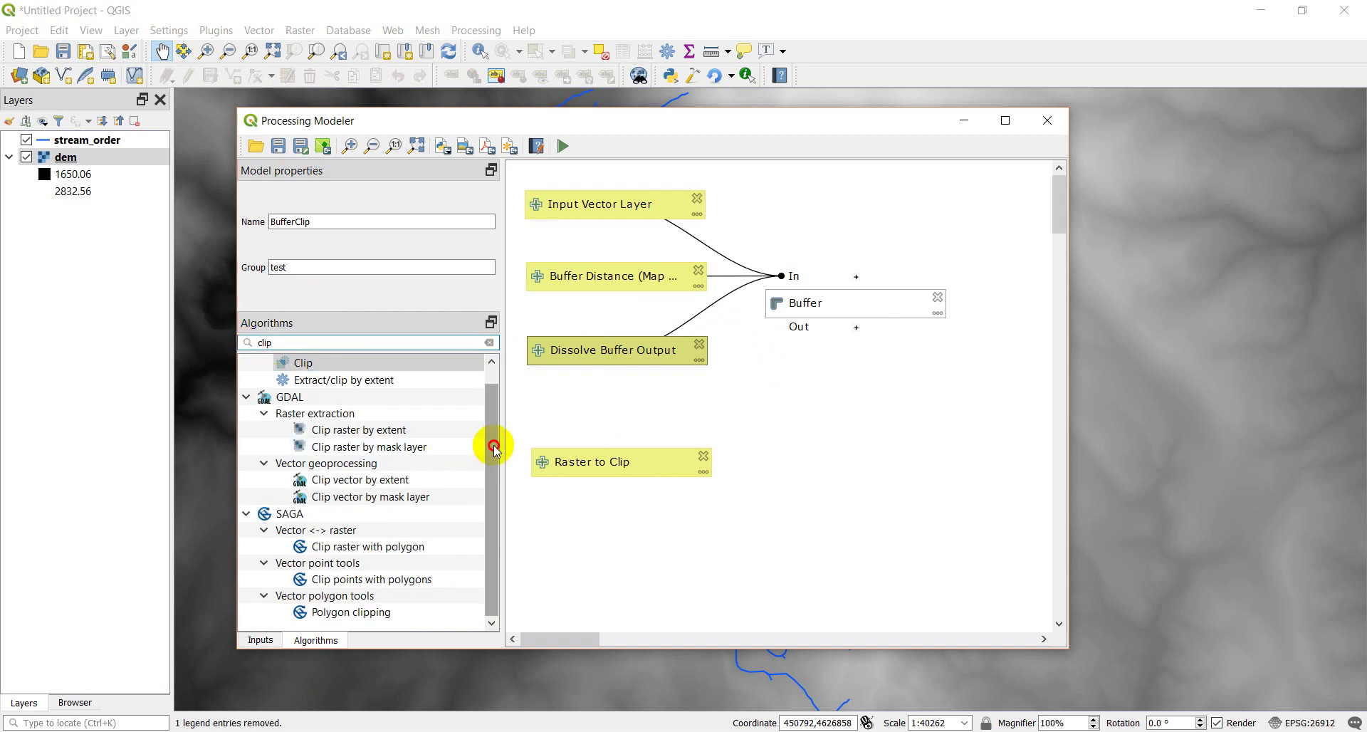
Step: Add GDAL's Clip raster by mask layer algorithm to the model and set it to keep the input raster's resolution
scroll(488, 451, up, 1)
click(324, 385)
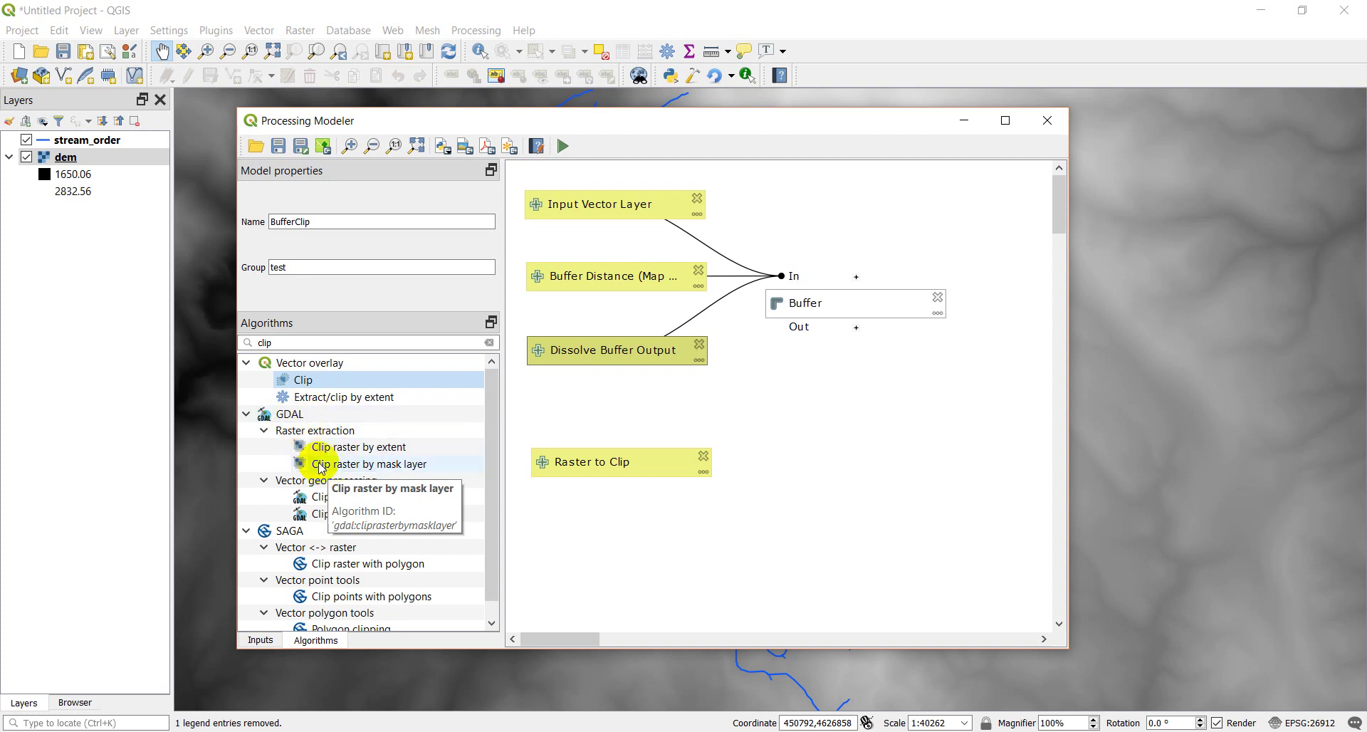
drag(322, 469, 801, 426)
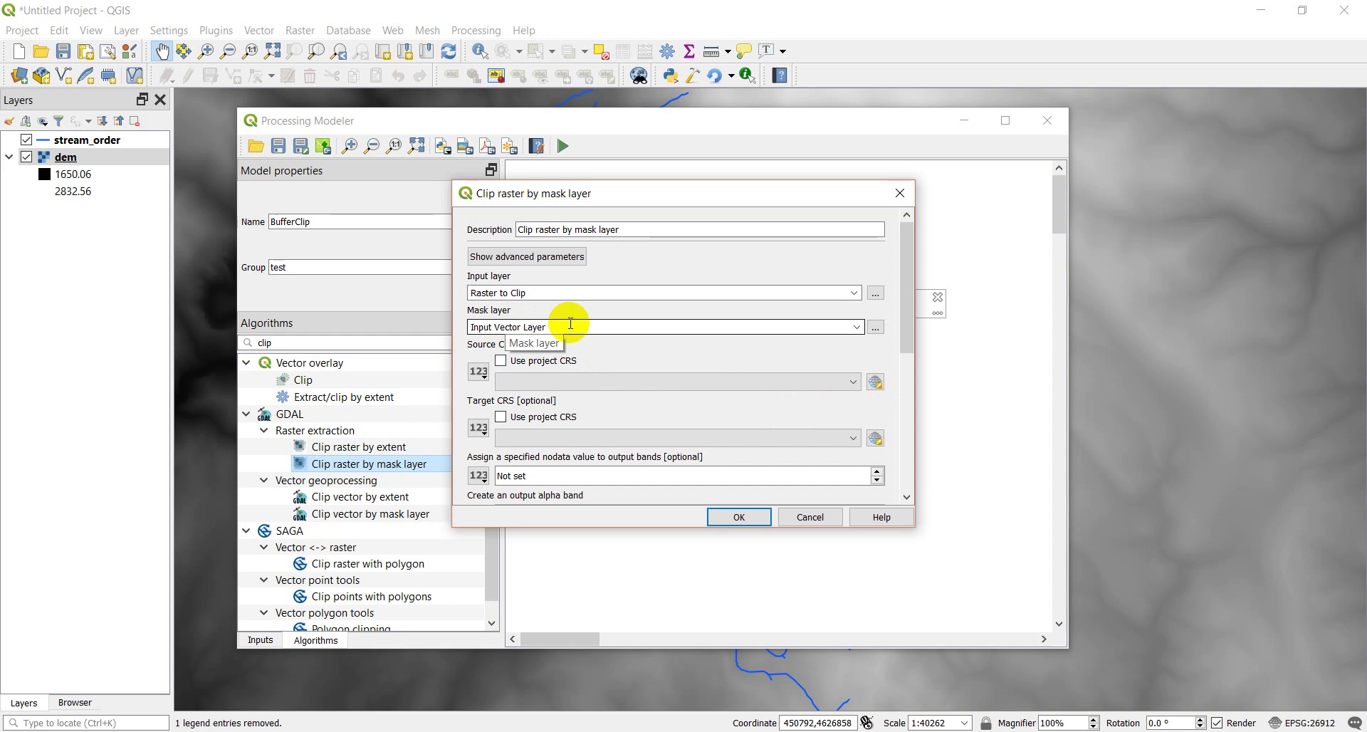
drag(910, 319, 914, 378)
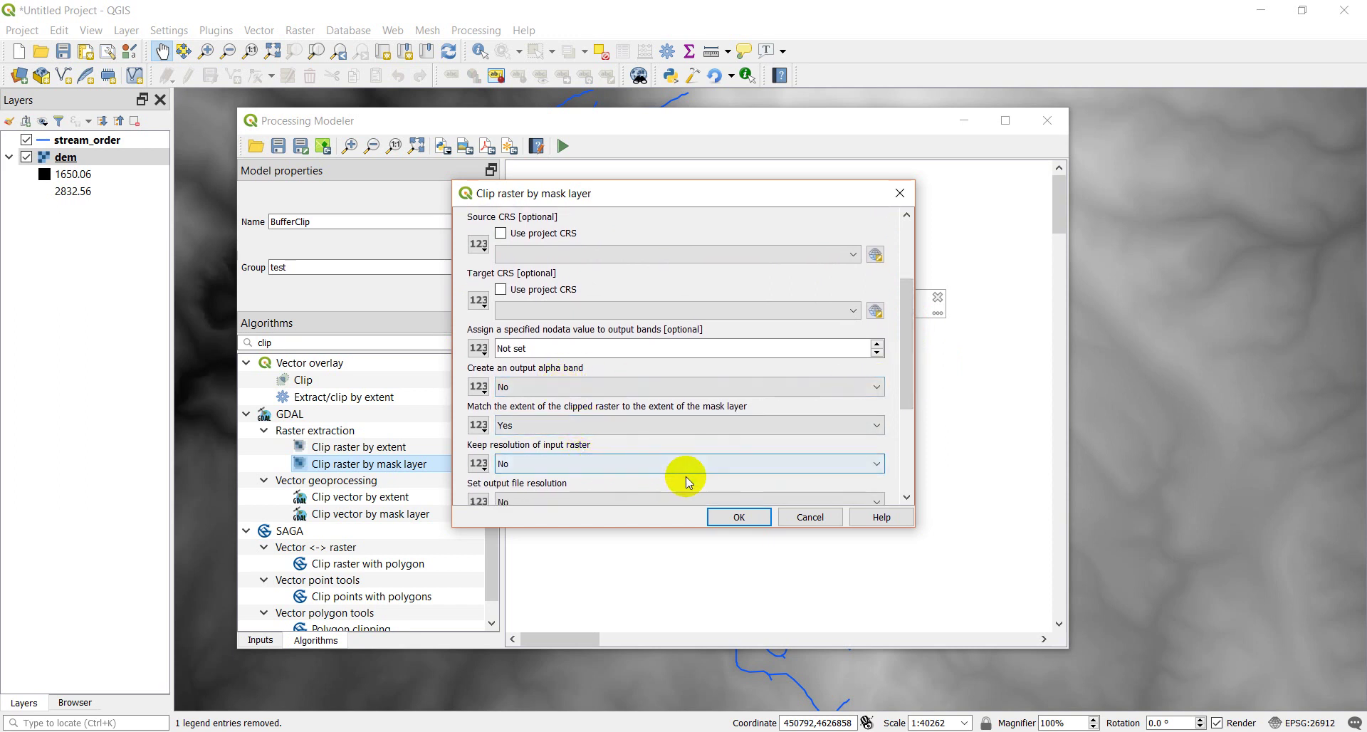
click(881, 469)
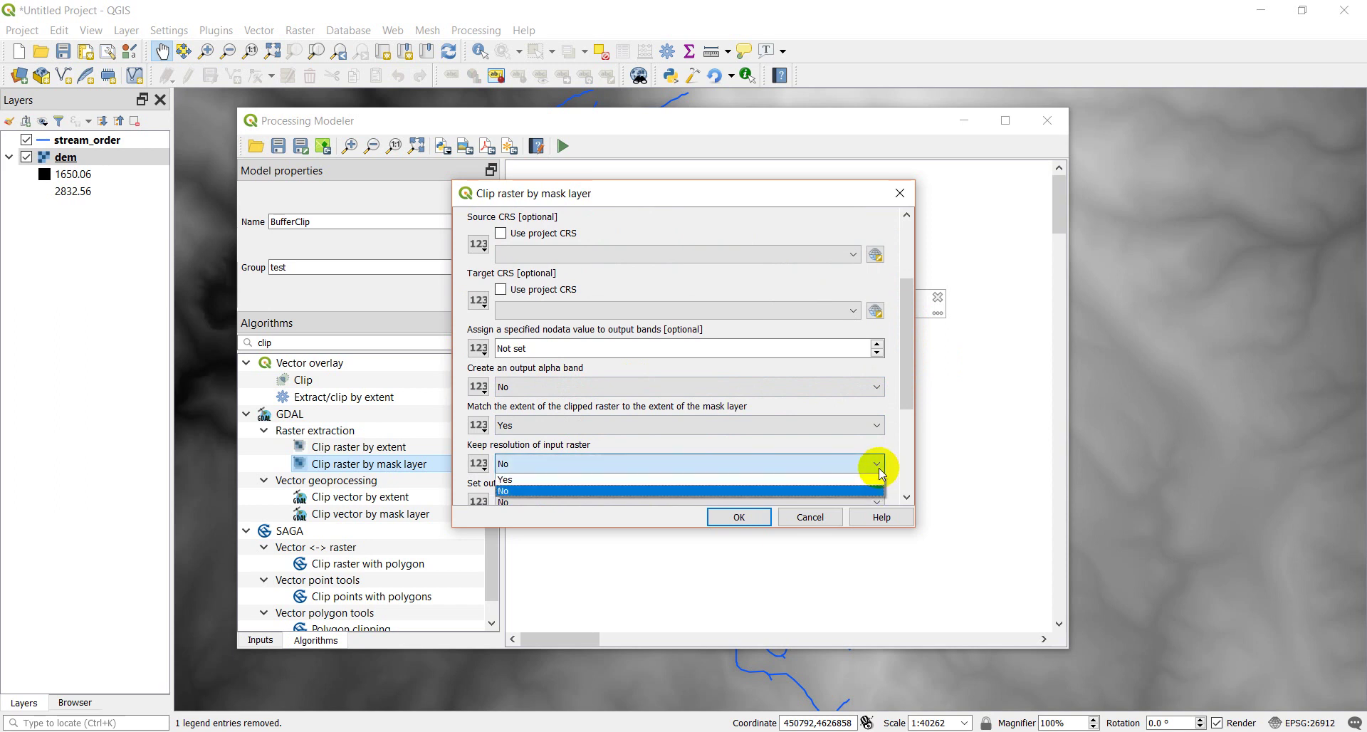
click(846, 483)
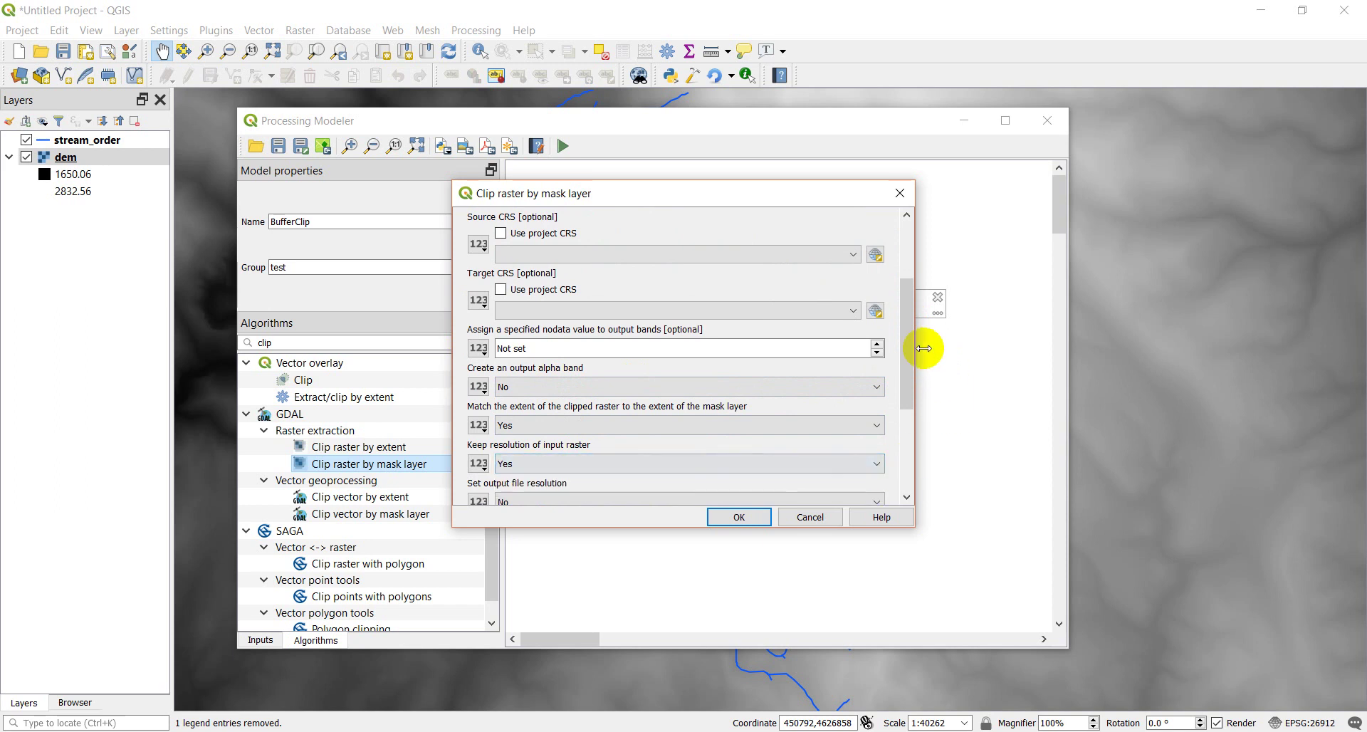
Step: Name the clip algorithm's final result "Clipped Raster Output" and make Buffer its parent algorithm
drag(907, 320, 895, 418)
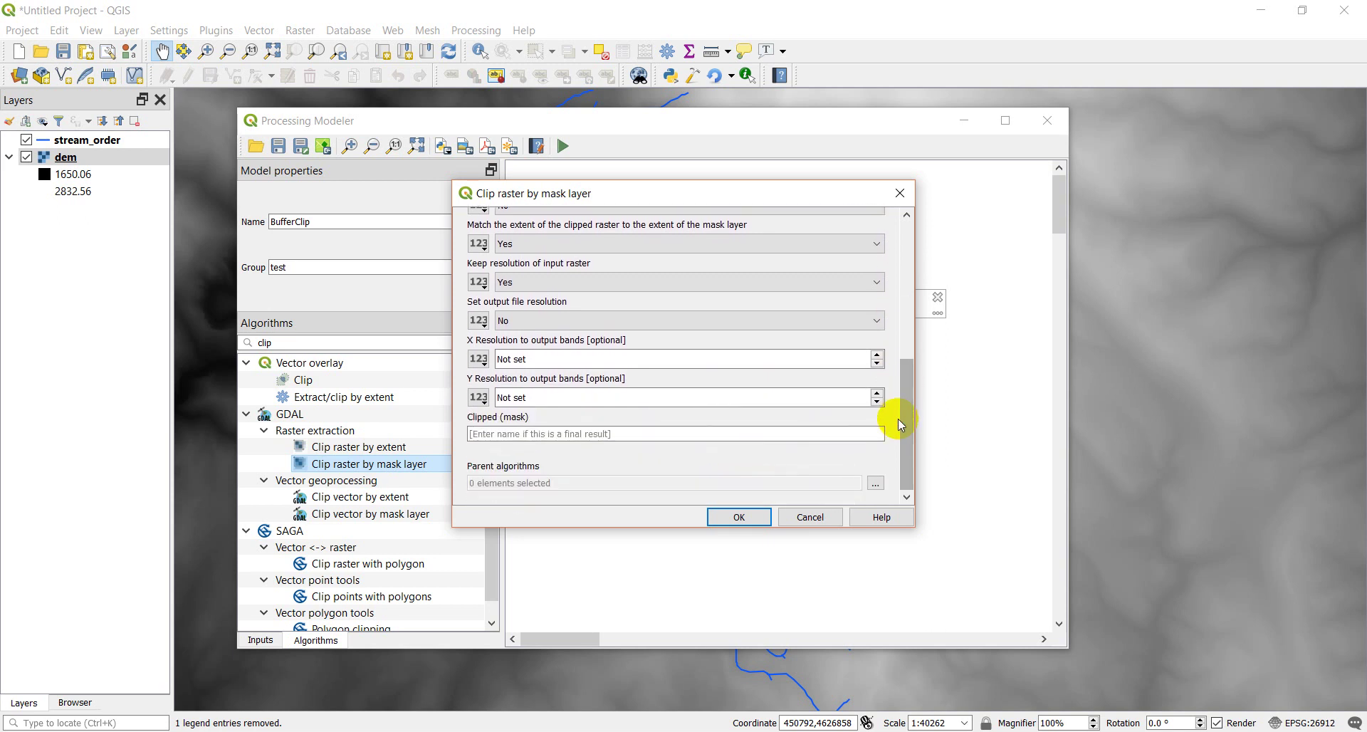
click(625, 432)
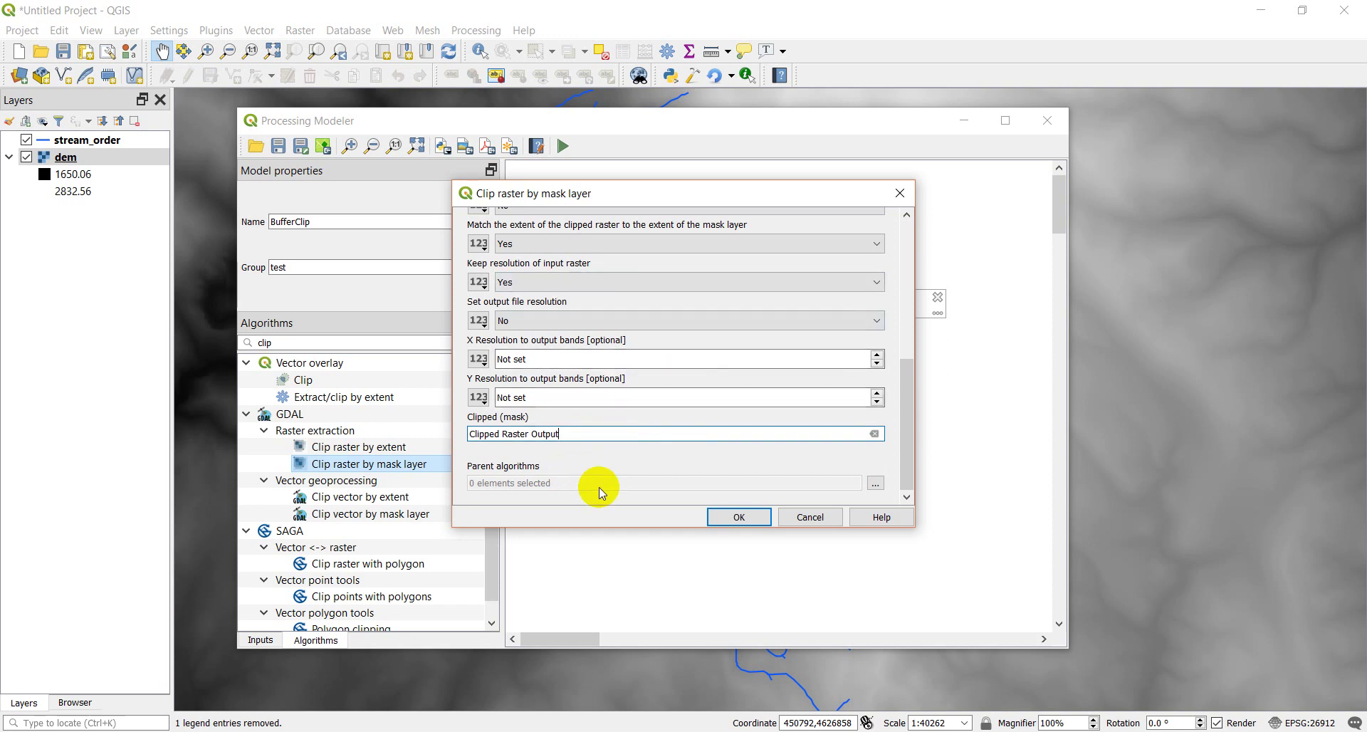
click(875, 484)
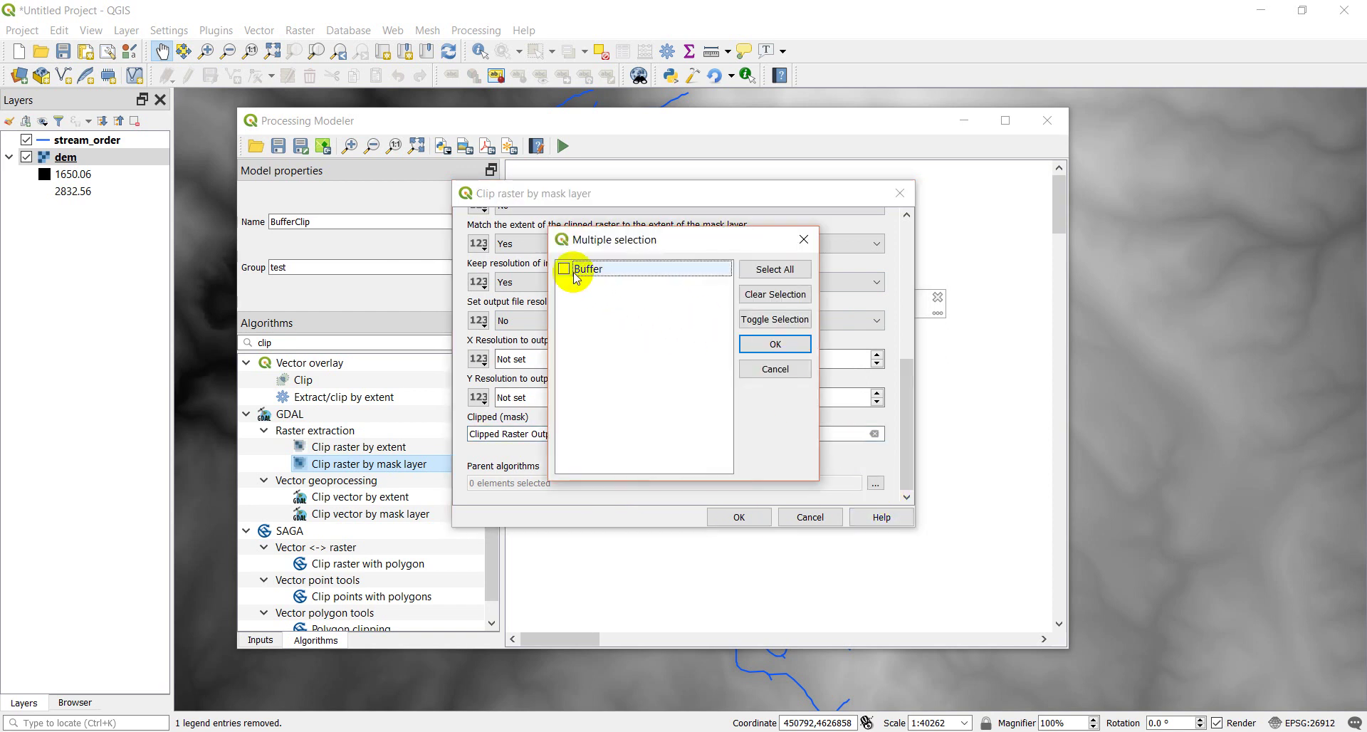
click(566, 270)
click(775, 344)
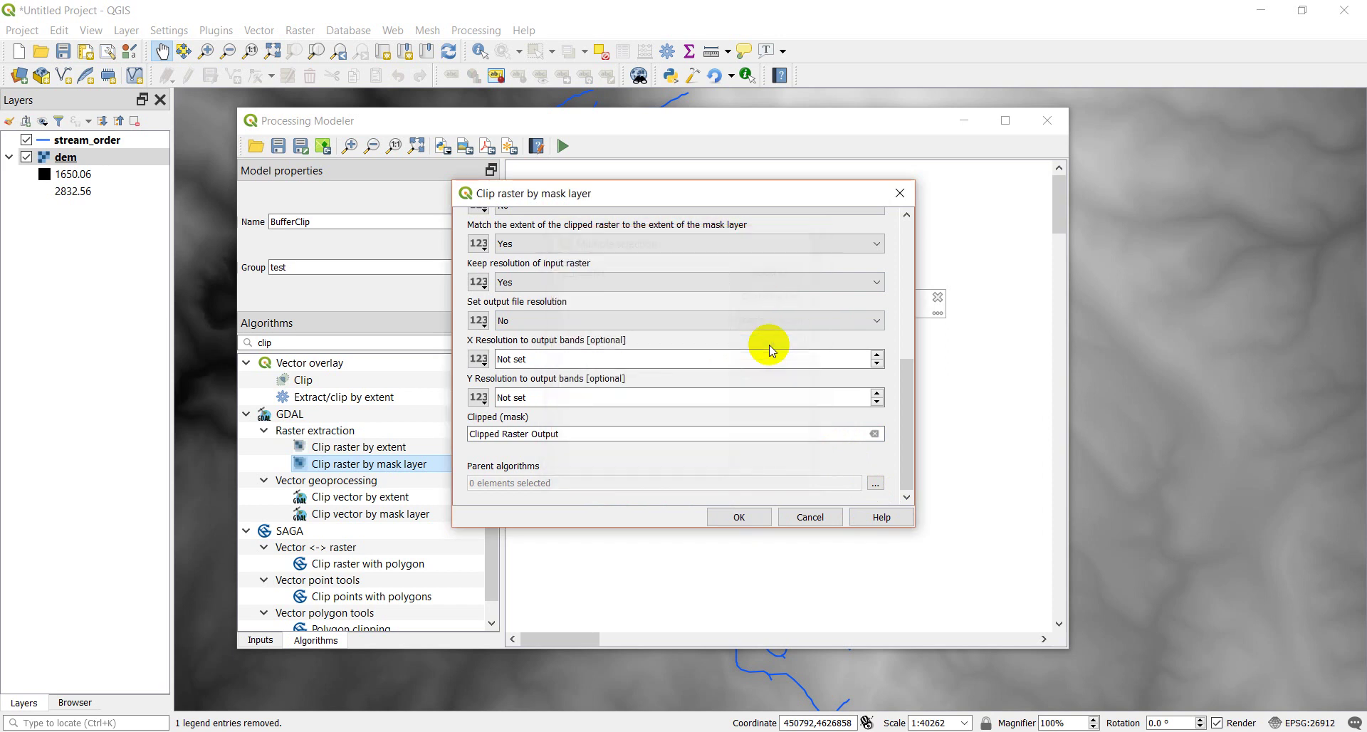
Step: Confirm the clip algorithm's settings and place its box below Buffer, with the Clipped Raster Output box beneath it
click(739, 517)
drag(952, 456, 911, 497)
drag(778, 427, 842, 429)
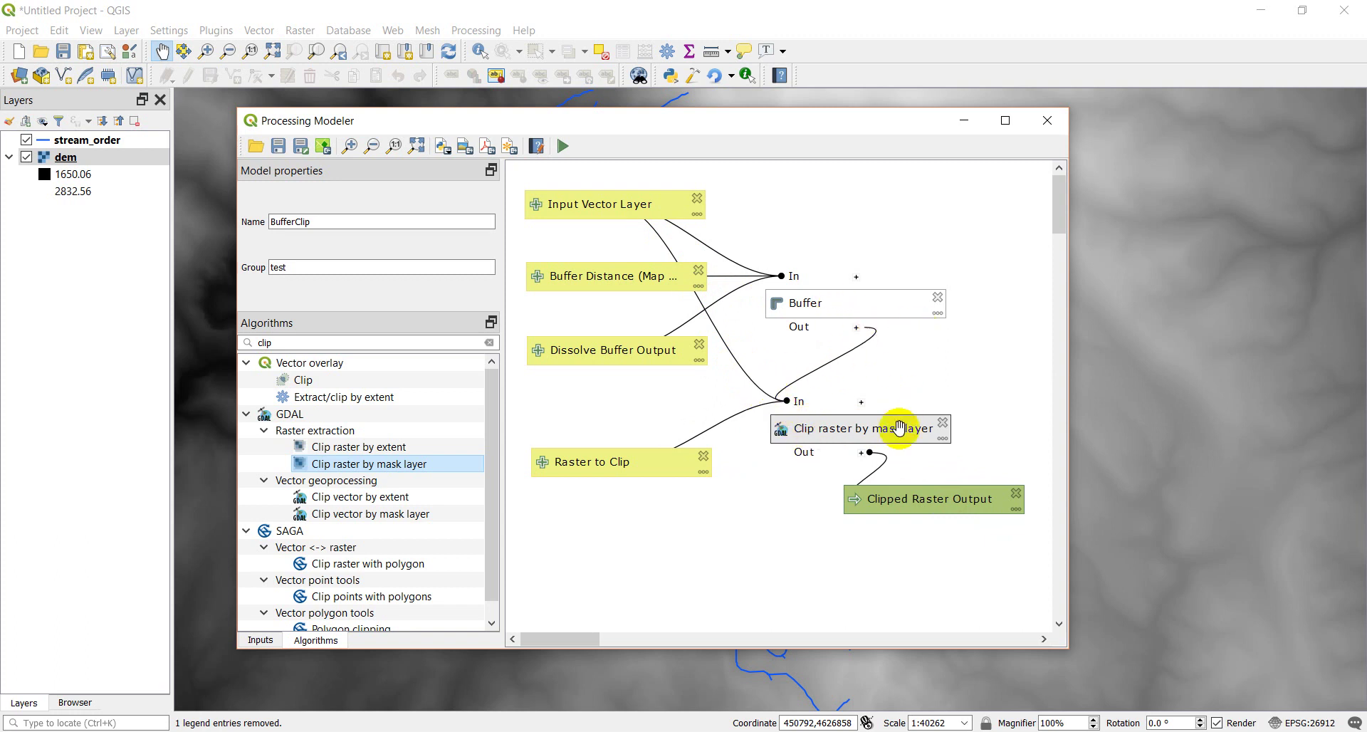
Step: Change the clip algorithm's mask layer to 'Buffered' from algorithm 'Buffer'
click(943, 437)
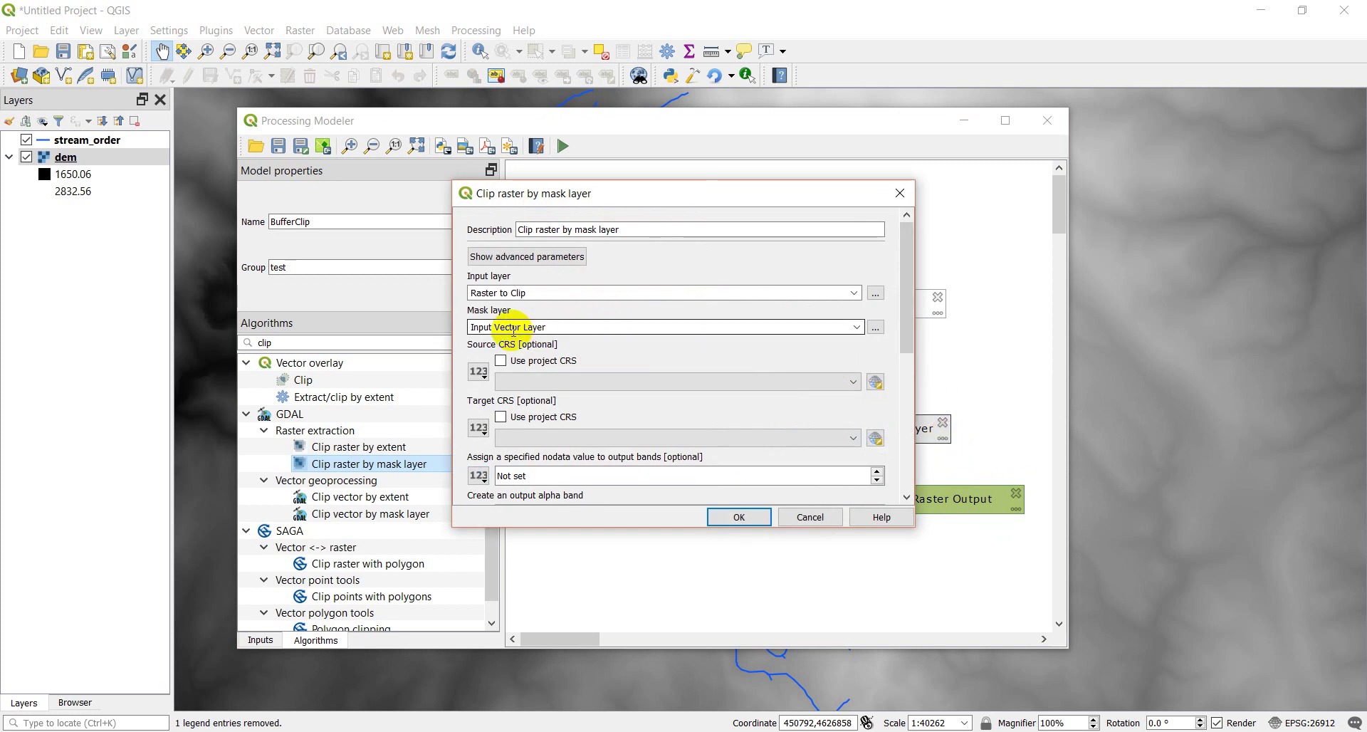
click(857, 327)
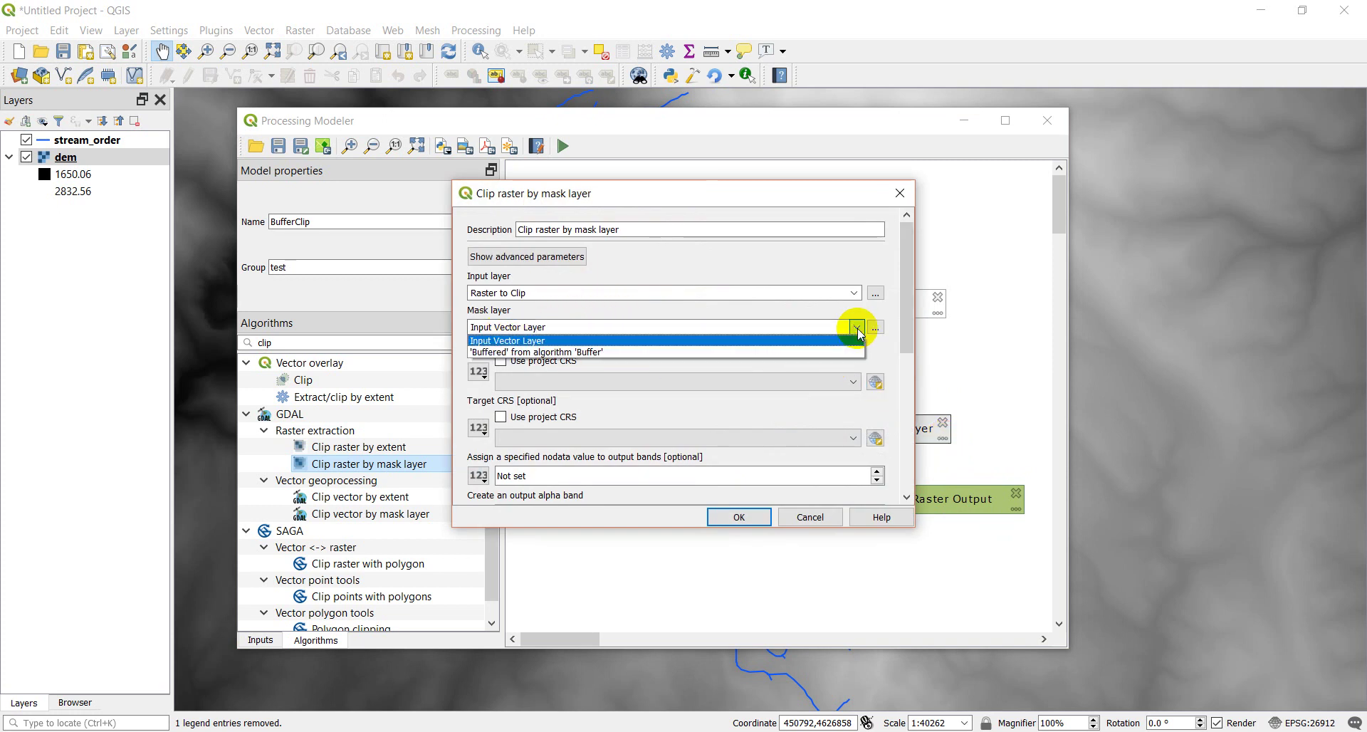
click(534, 352)
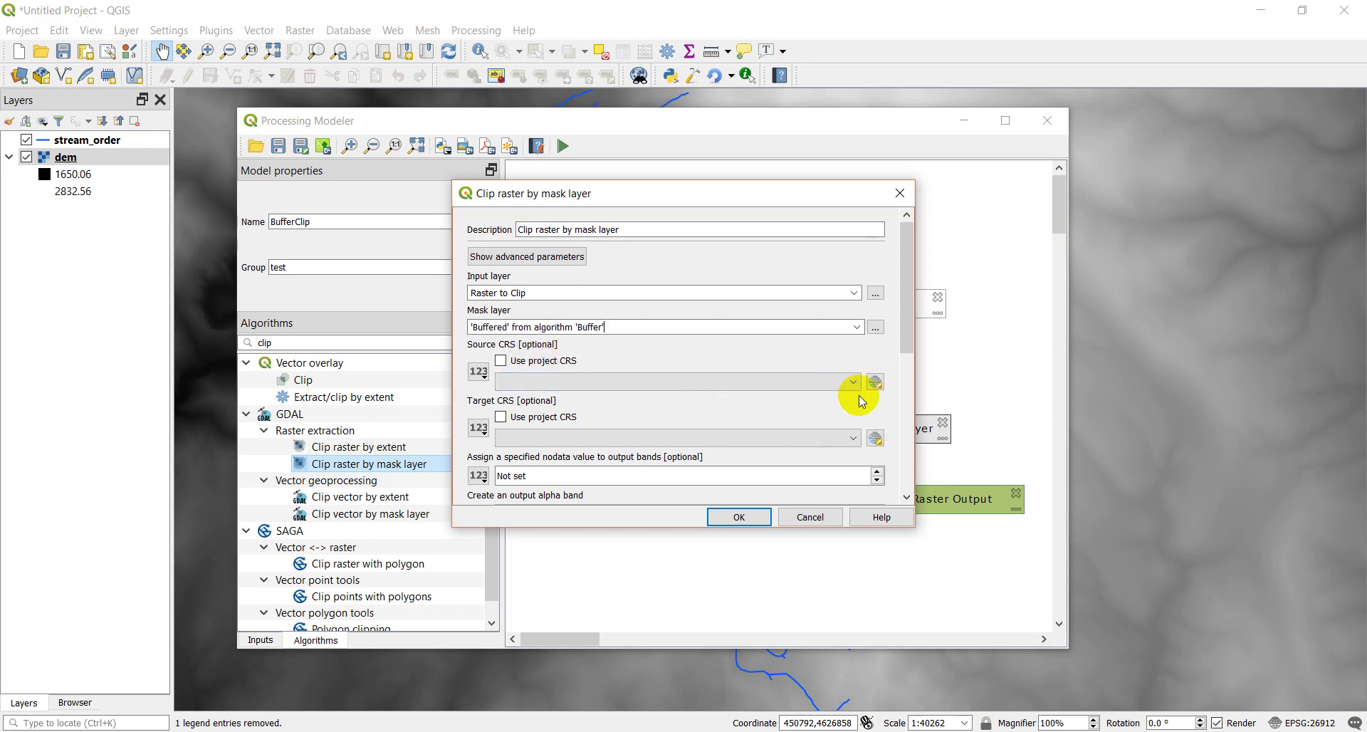
drag(909, 307, 900, 447)
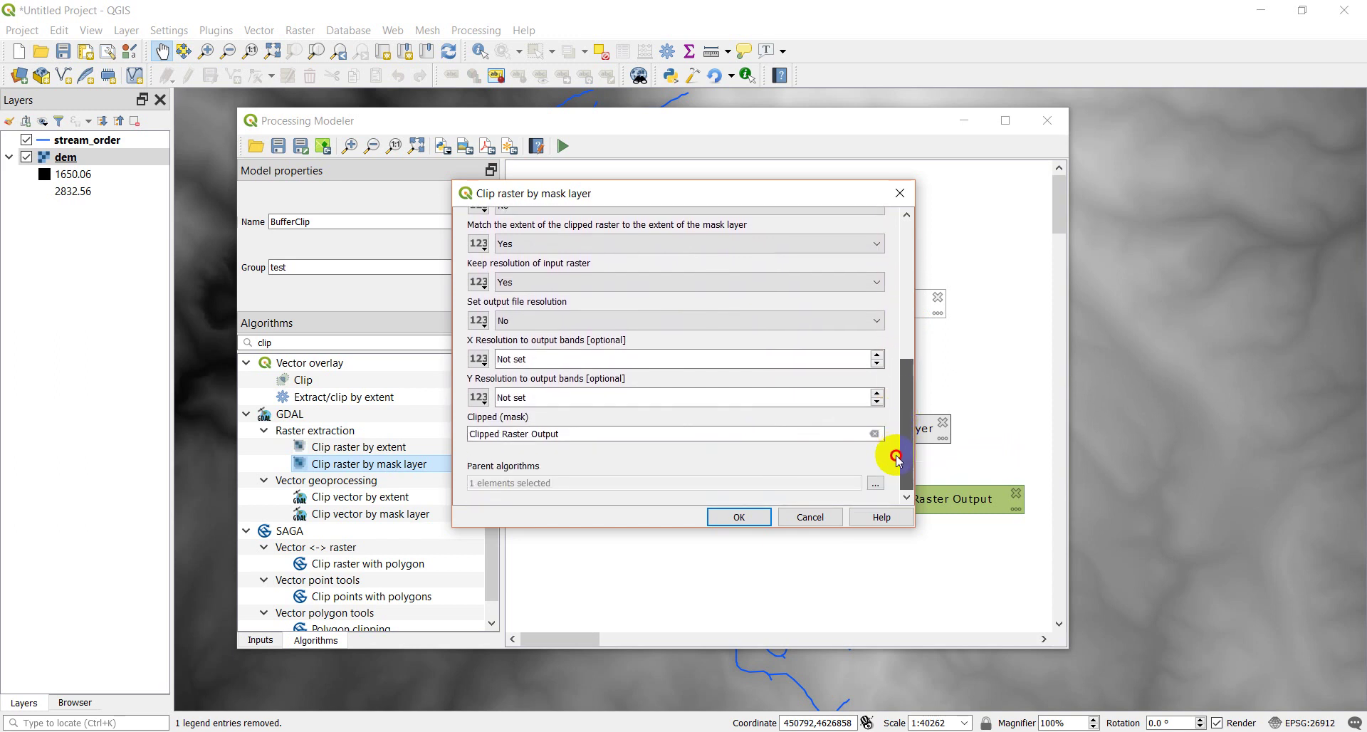
click(739, 517)
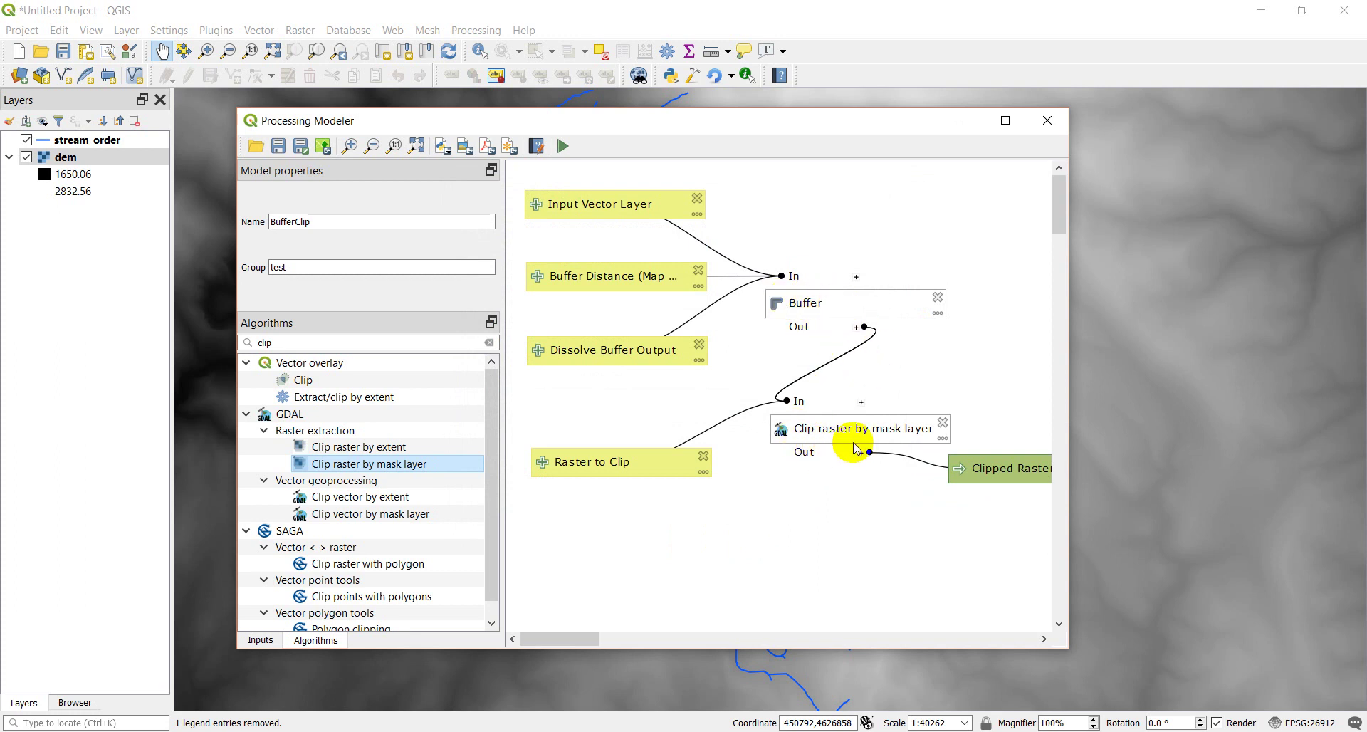
Step: Widen the modeler window and arrange the Clip raster by mask layer and Clipped Raster Output boxes diagonally below Buffer
drag(1000, 466, 949, 545)
drag(834, 429, 853, 440)
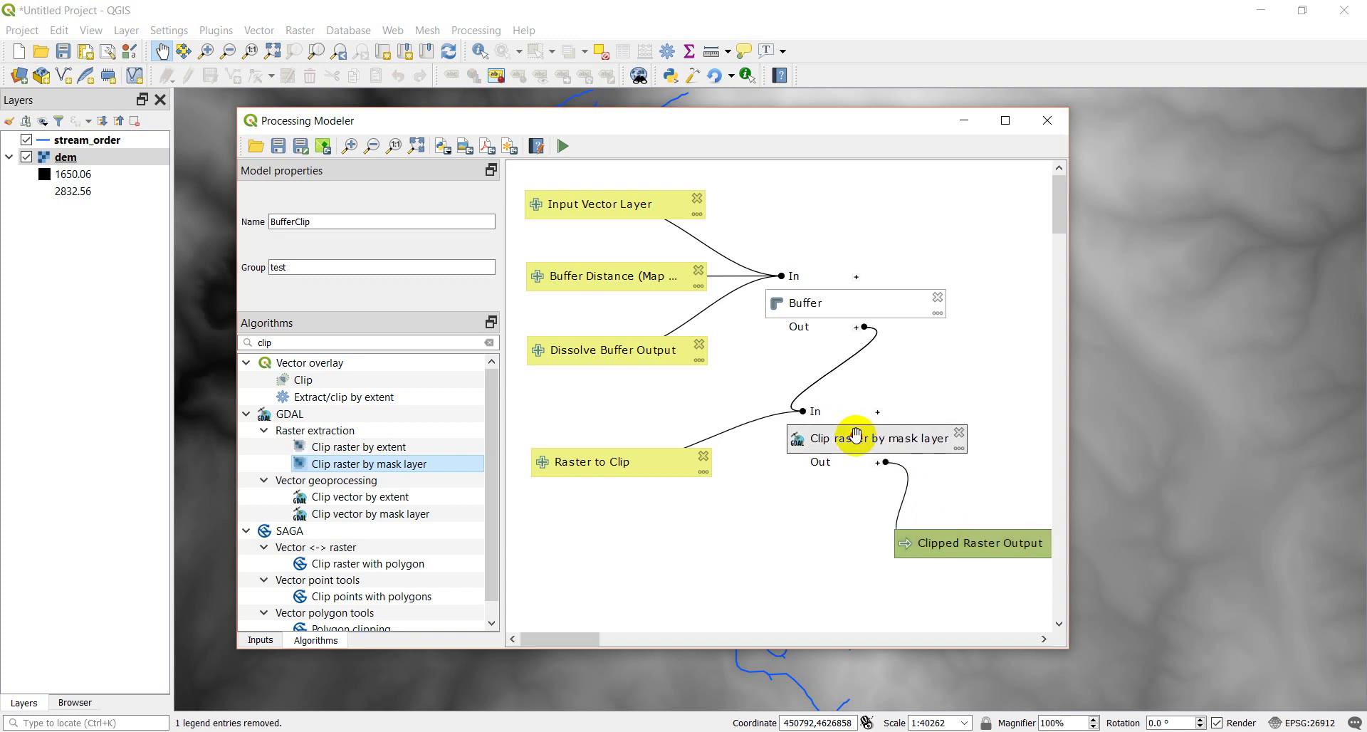
drag(1070, 474, 1210, 466)
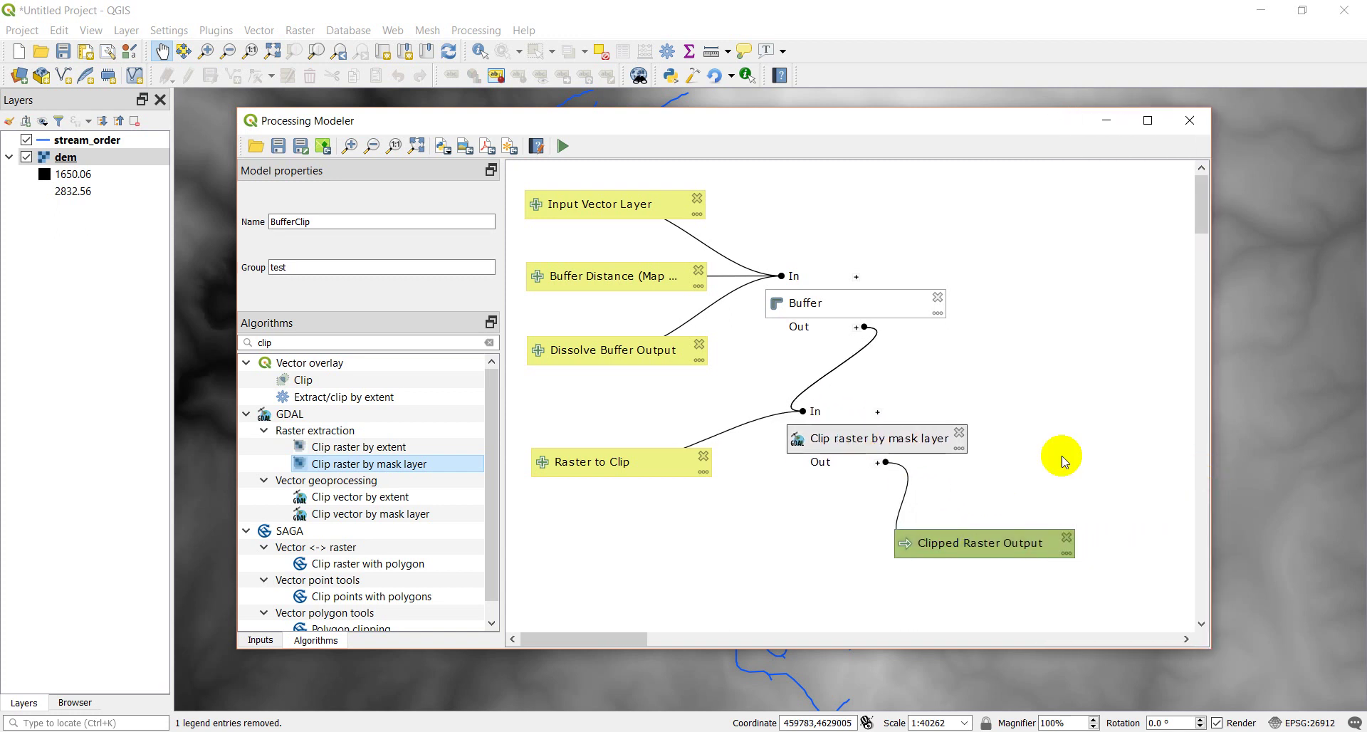
drag(870, 441, 858, 441)
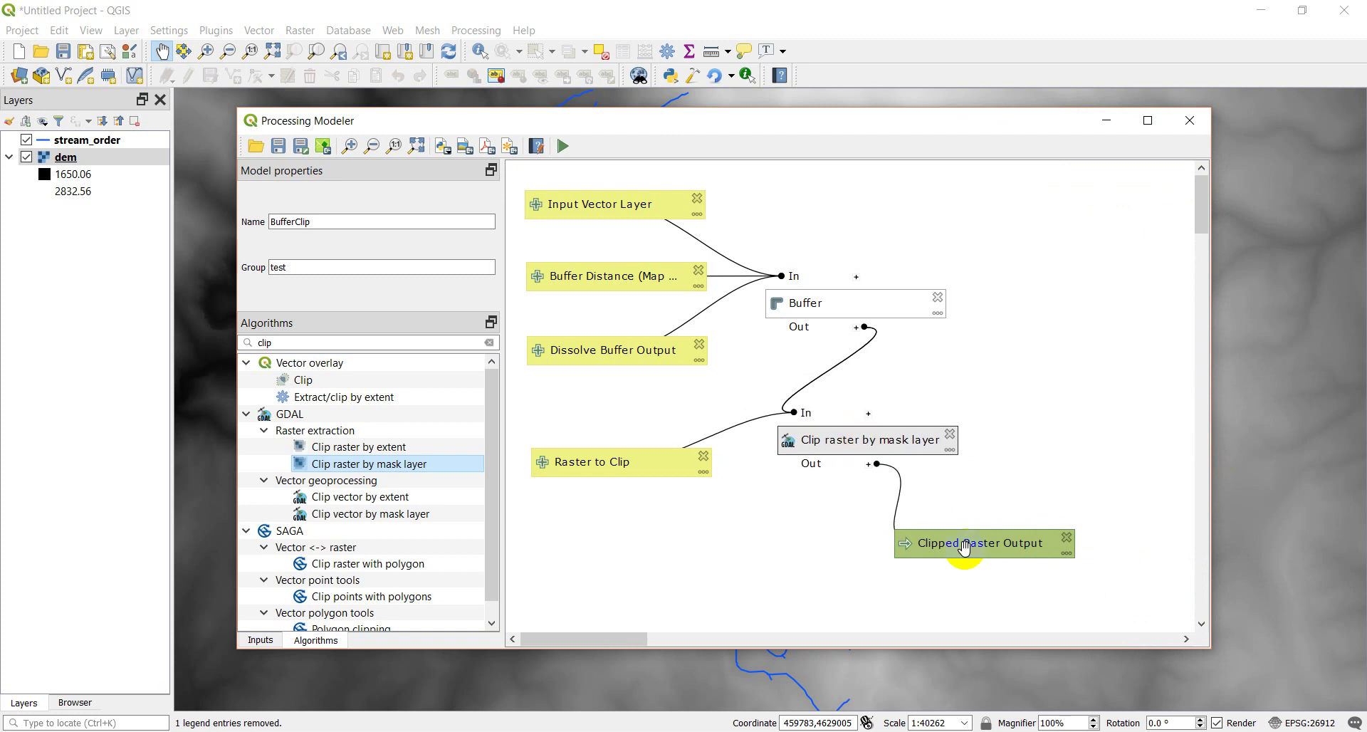
drag(964, 545, 988, 531)
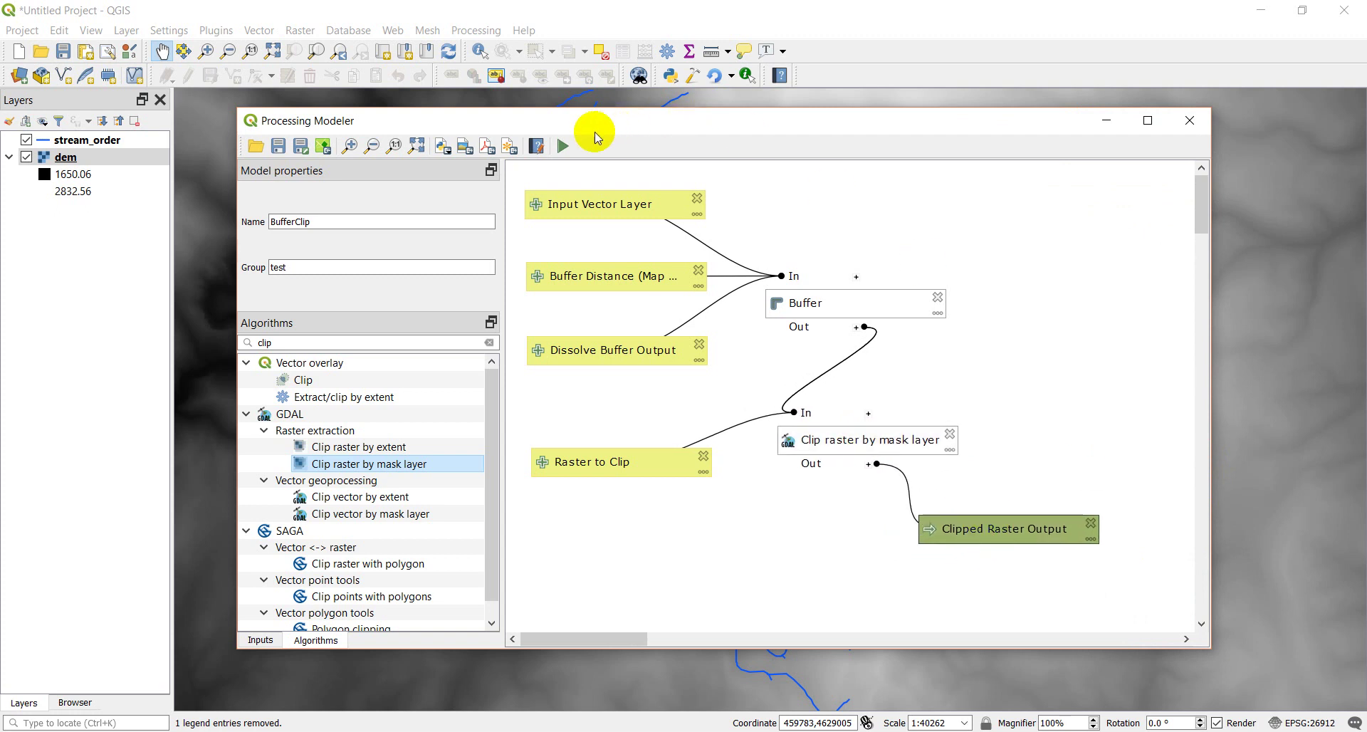
Step: Run the model on stream_order and dem with a buffer distance of 50 and dissolve on, and close its dialog
click(562, 148)
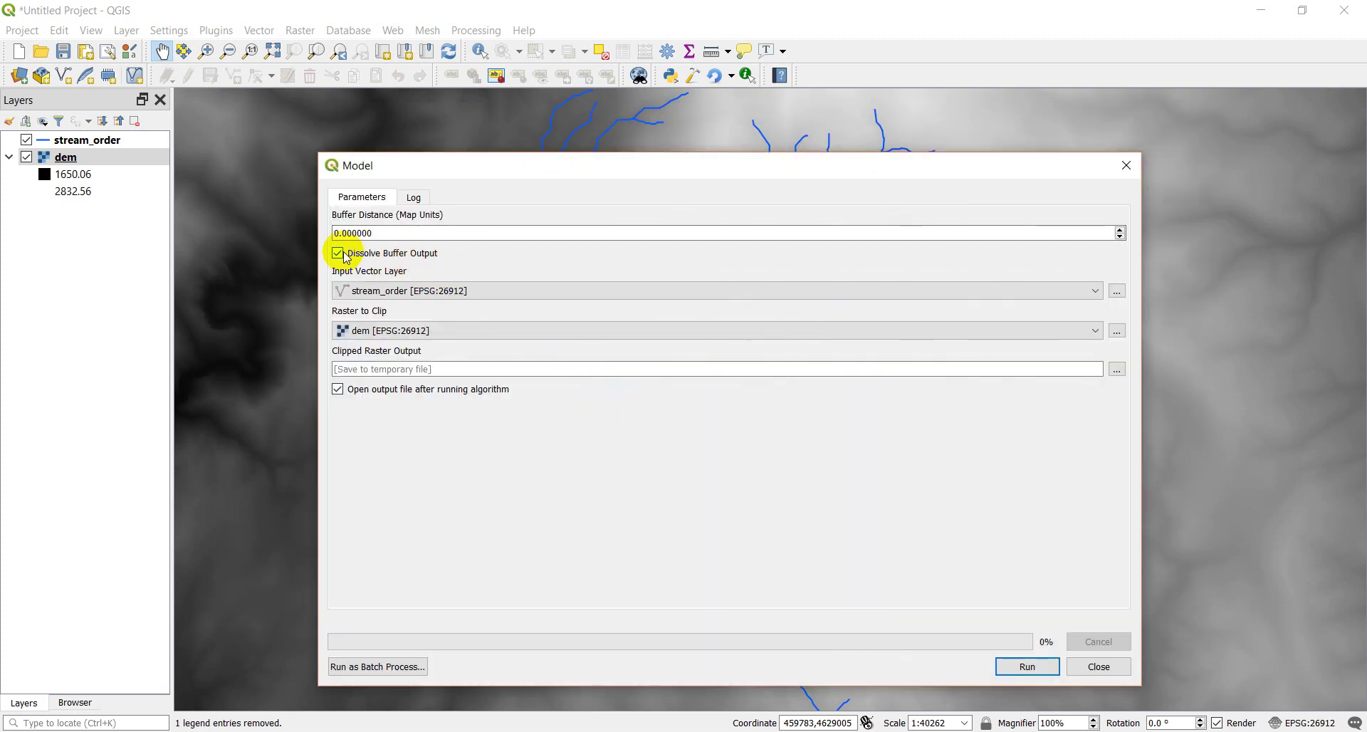
drag(340, 233, 310, 229)
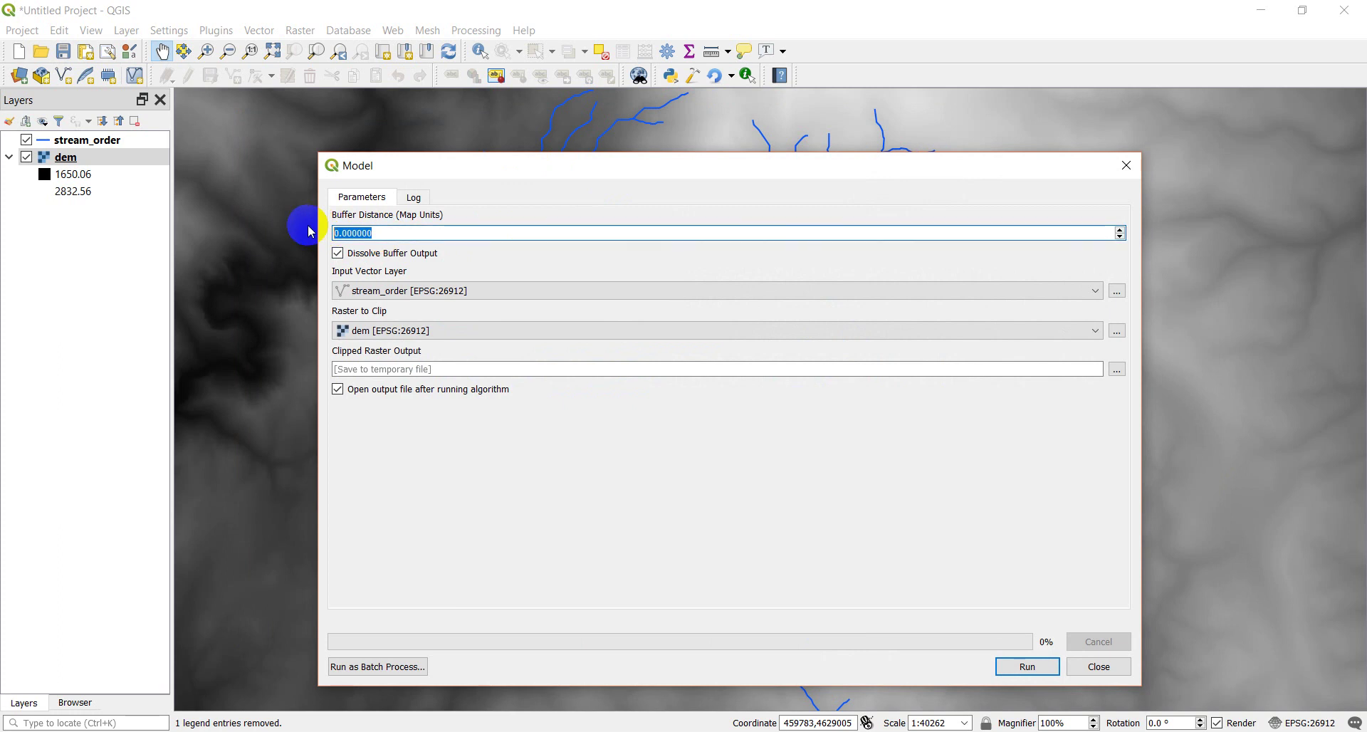
text(50)
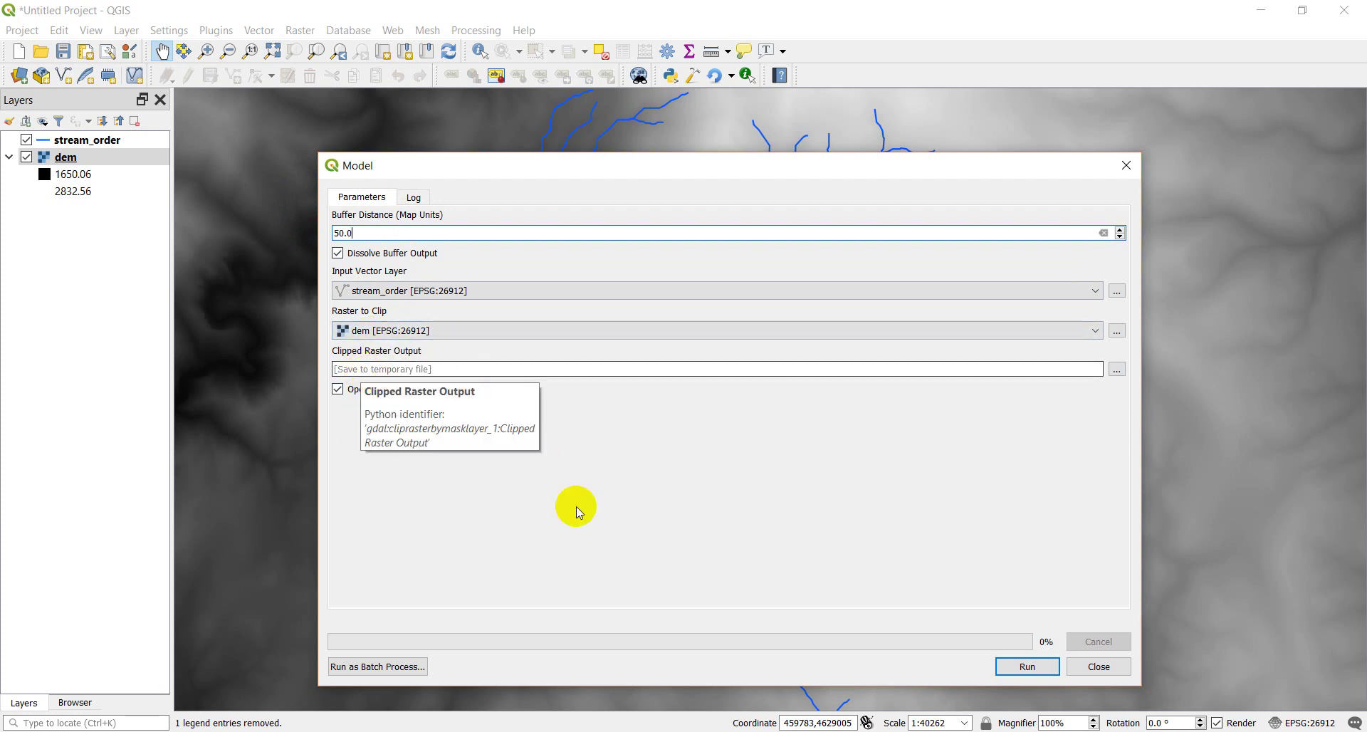
click(1033, 669)
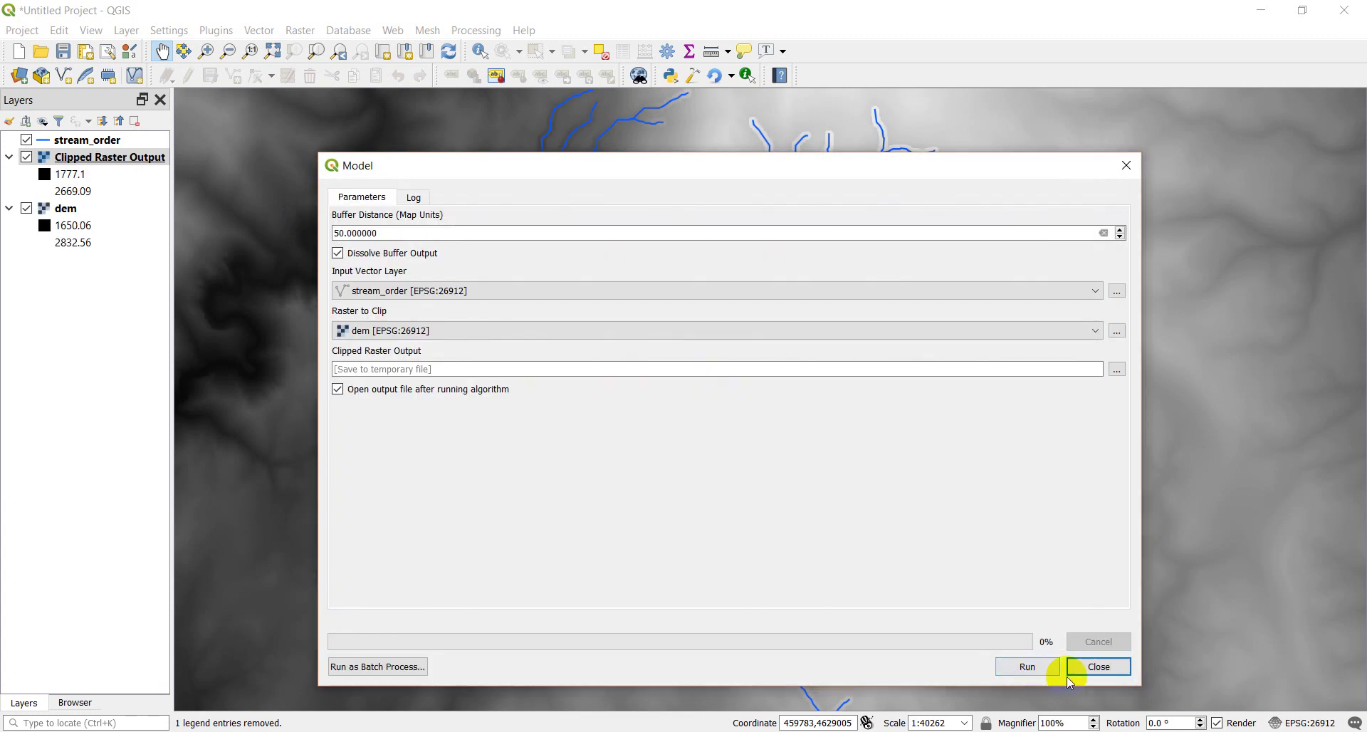
click(1097, 666)
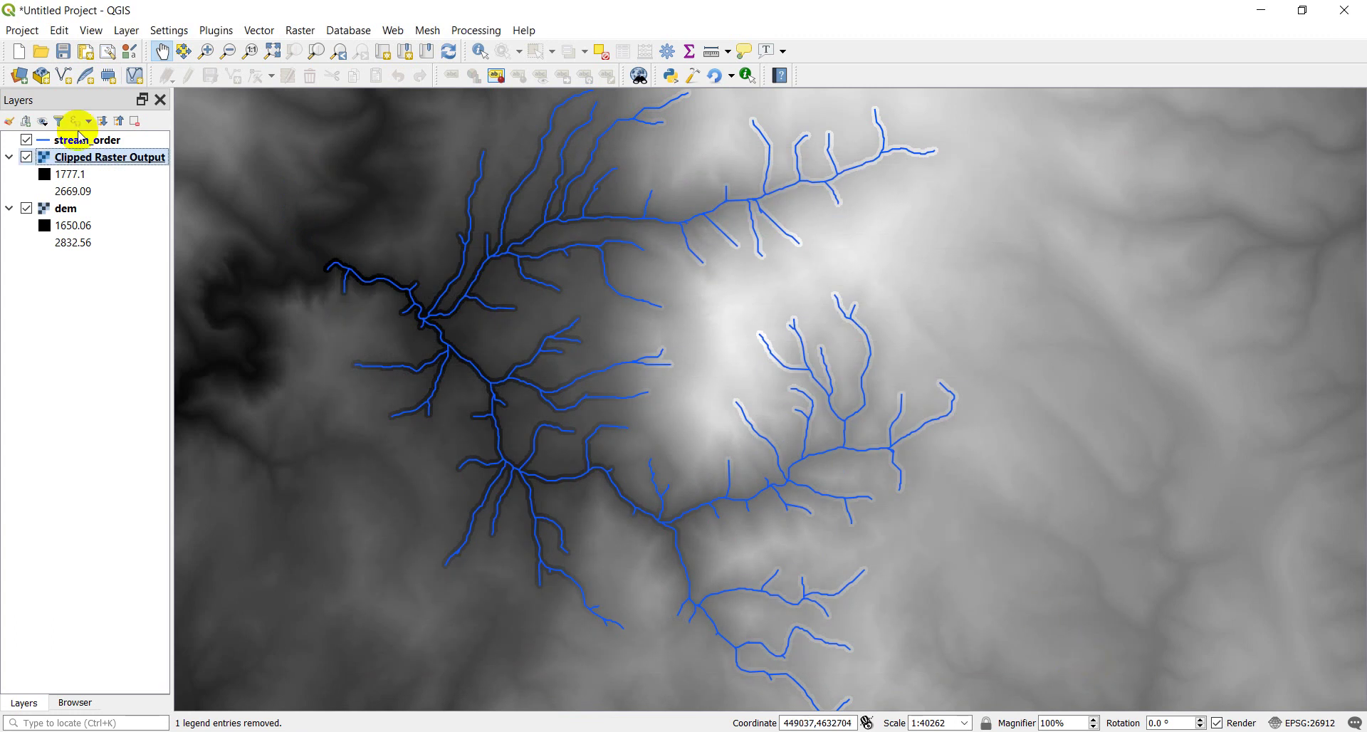
Step: Hide the dem layer, keeping stream_order and Clipped Raster Output displayed
click(34, 145)
click(27, 140)
click(27, 140)
click(31, 213)
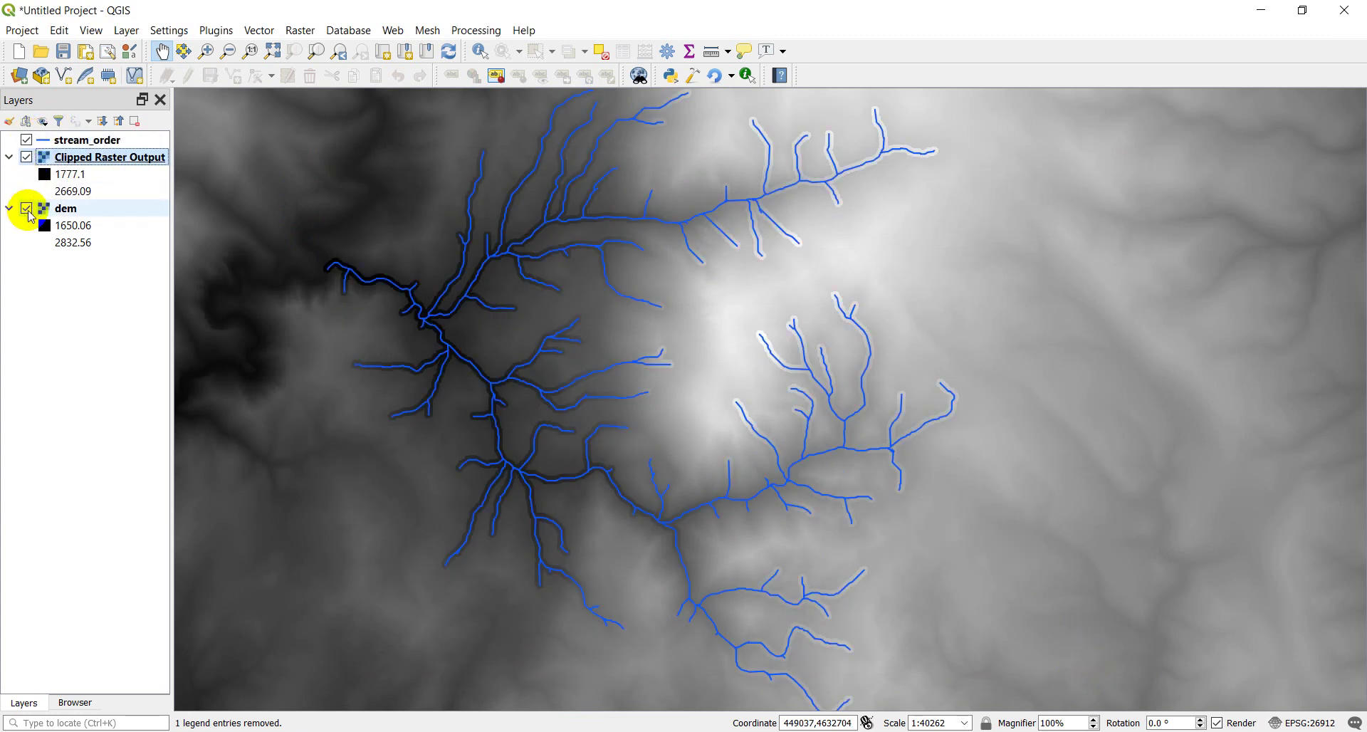
click(27, 208)
Step: Examine how the clipped raster follows the buffered stream lines, both up close and across the whole network
scroll(553, 311, up, 1)
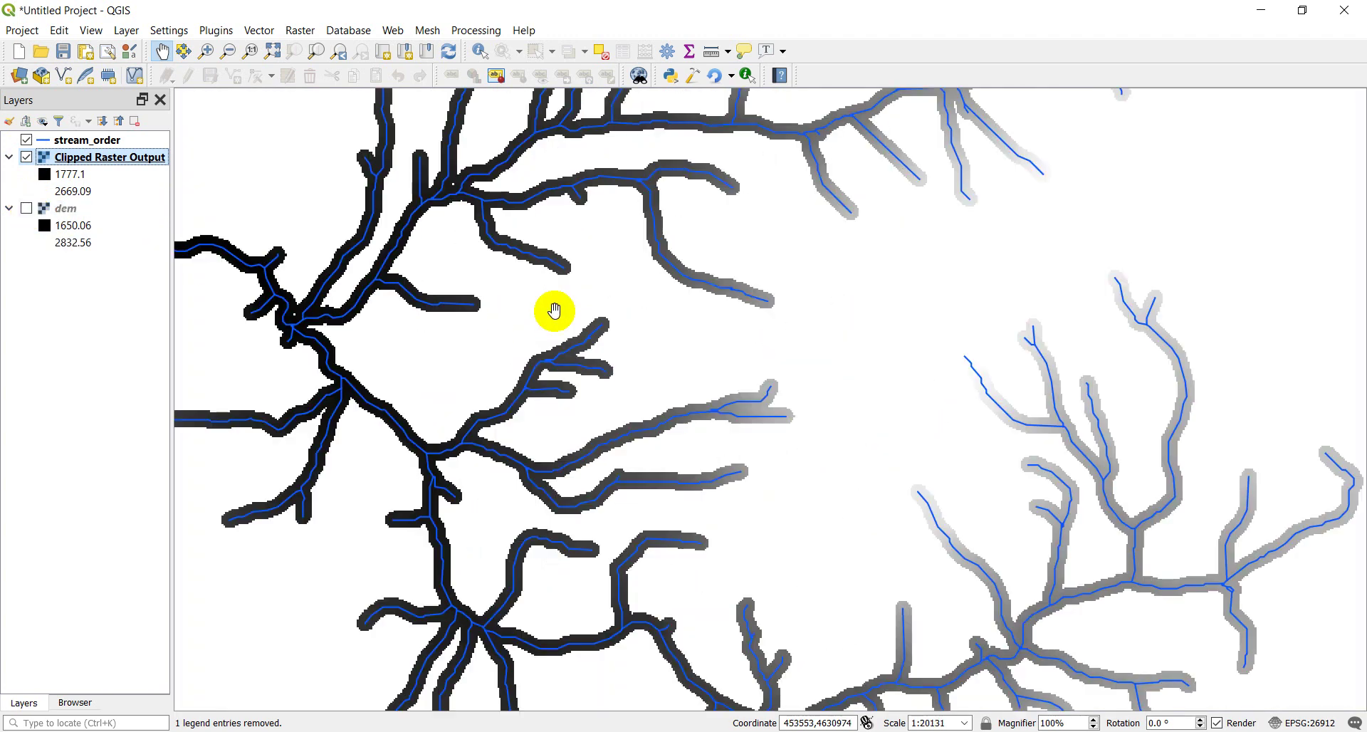
scroll(541, 302, up, 1)
scroll(320, 213, up, 2)
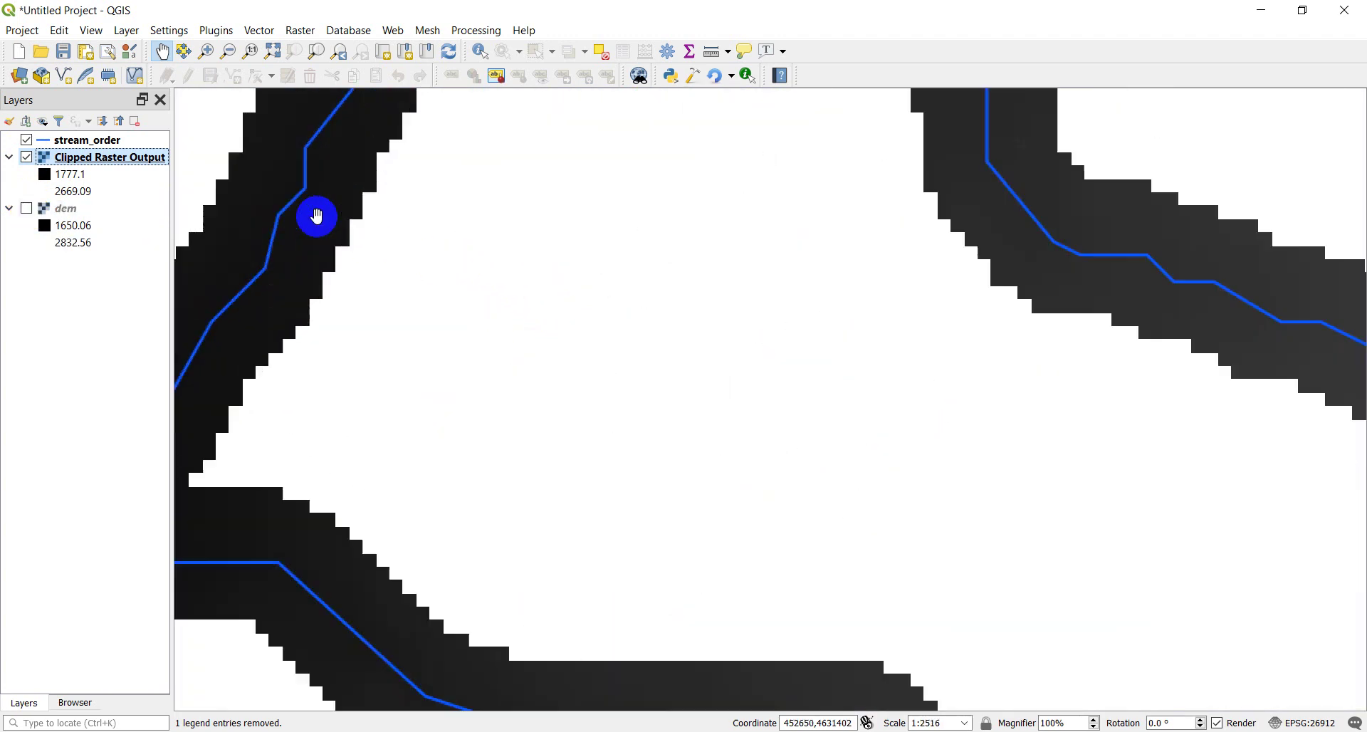
scroll(361, 225, down, 2)
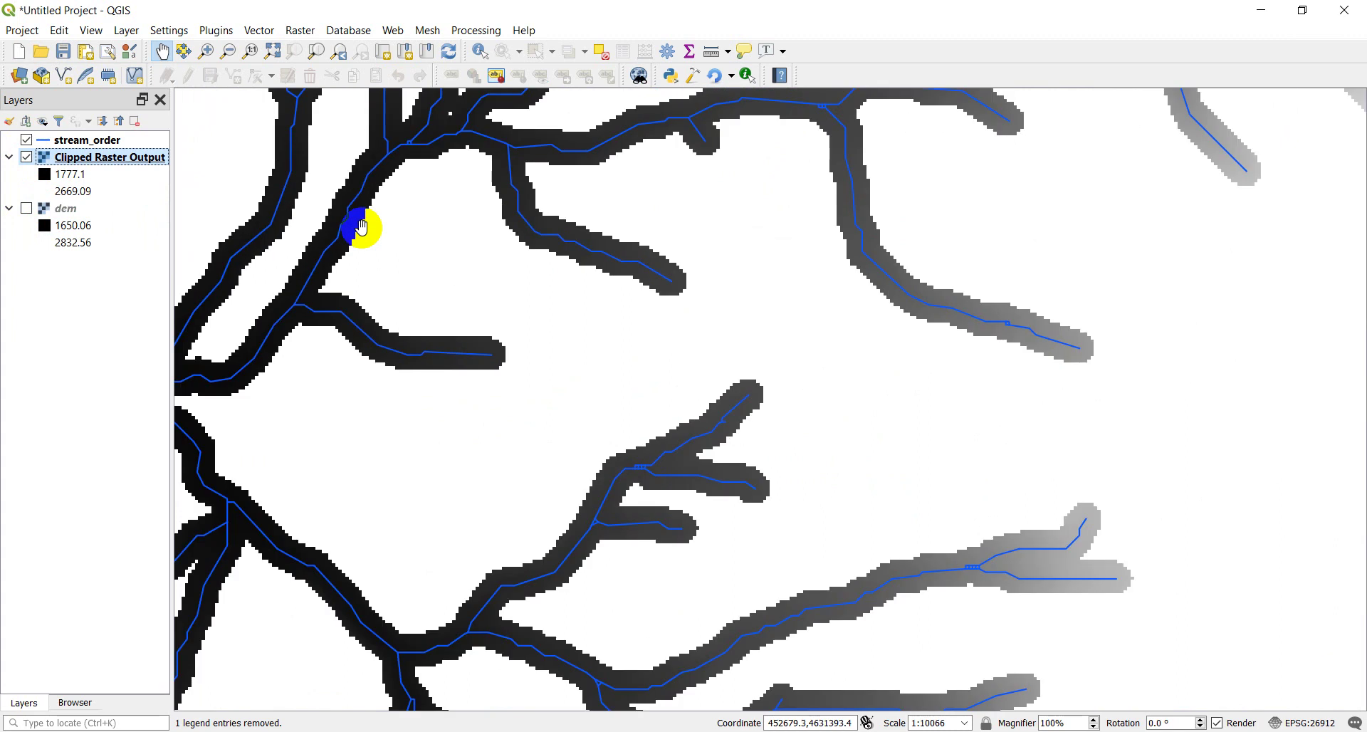
scroll(361, 225, down, 2)
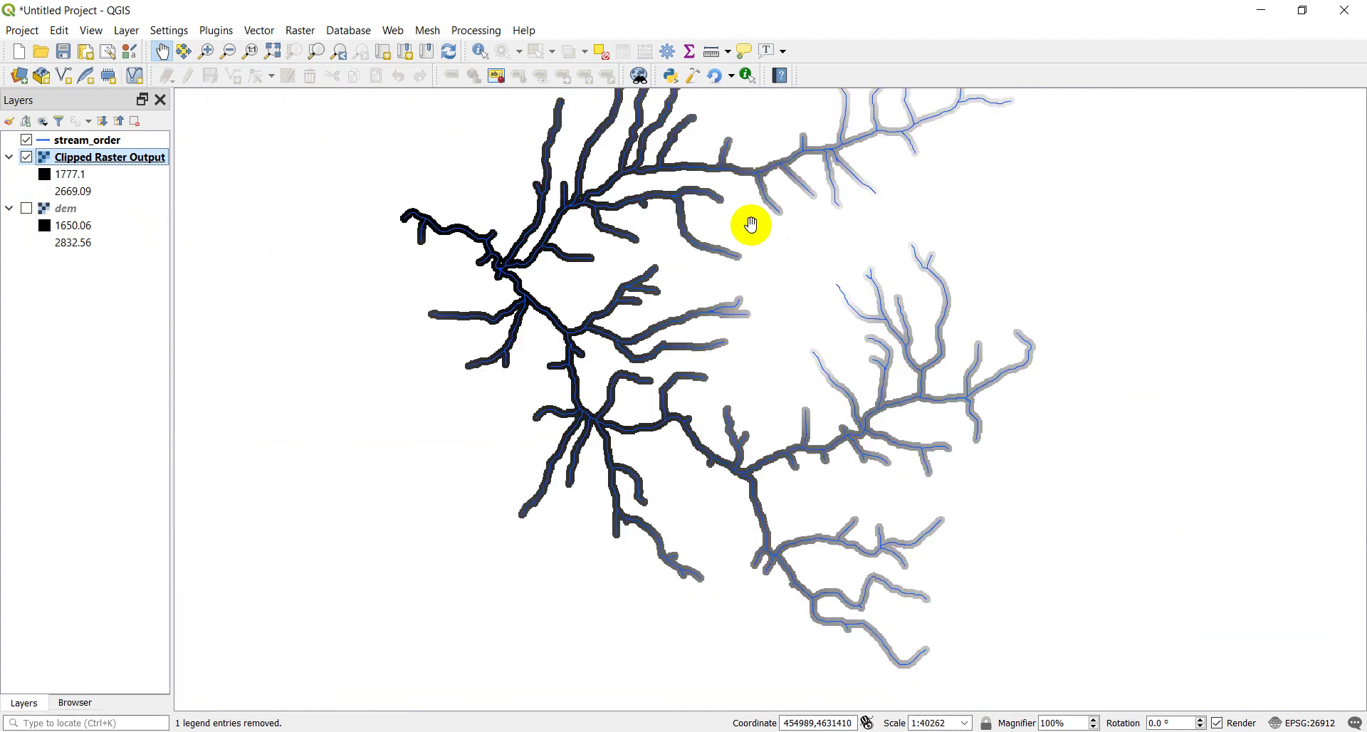
drag(806, 247, 765, 324)
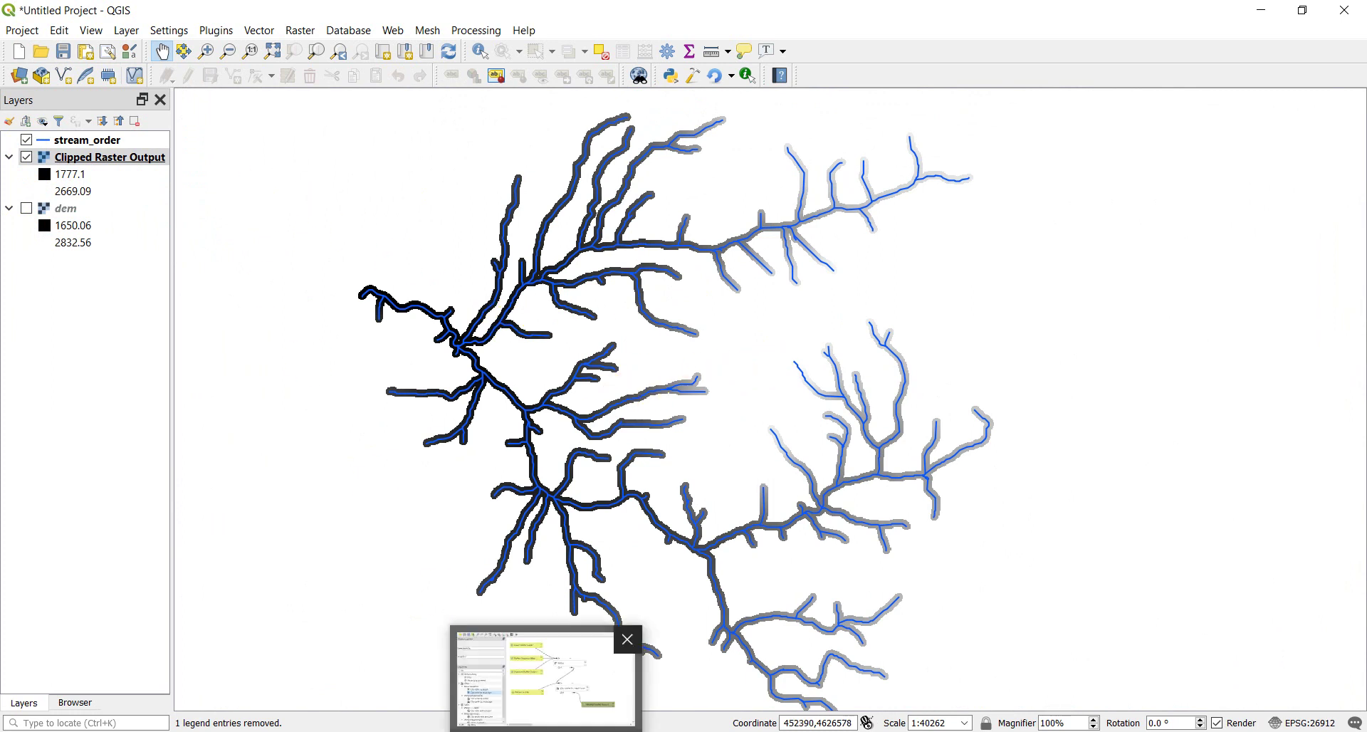
Step: Return to the Processing Modeler window and check the default folder offered for saving the model, without saving
click(546, 731)
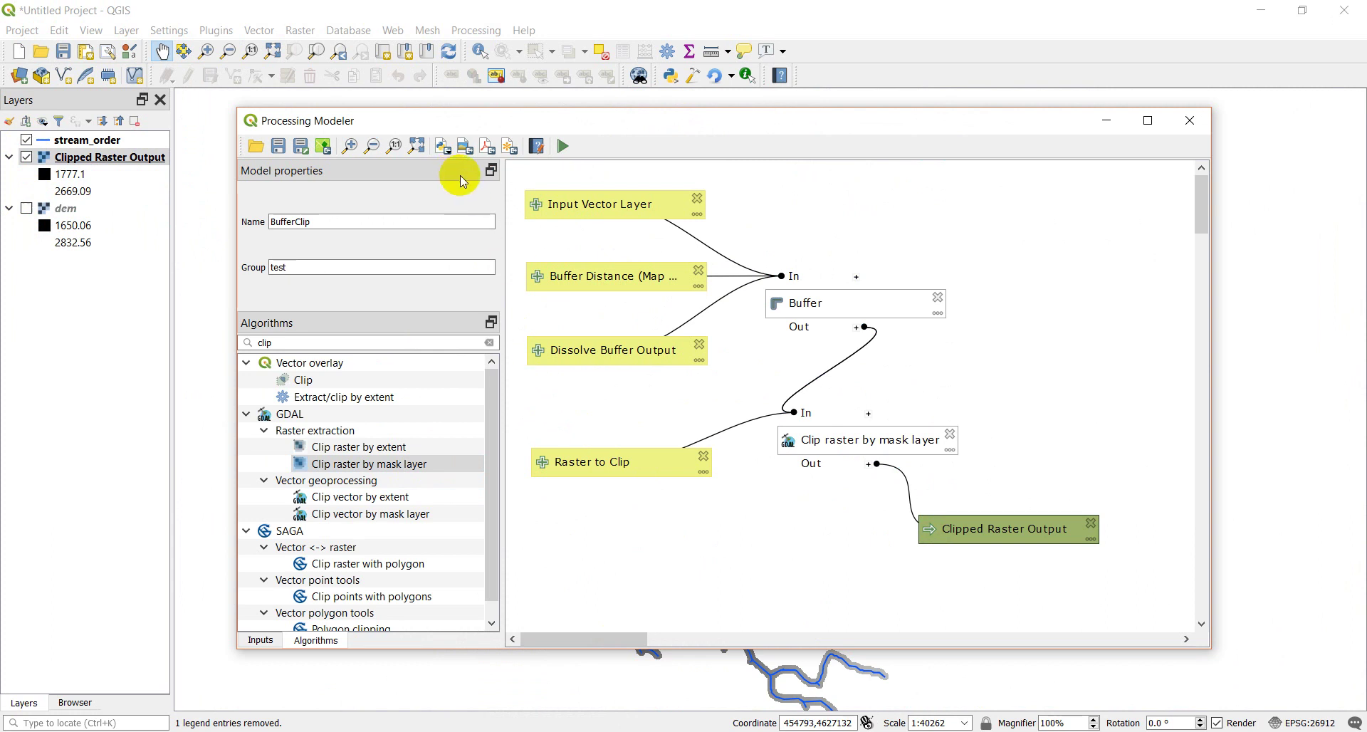
click(282, 153)
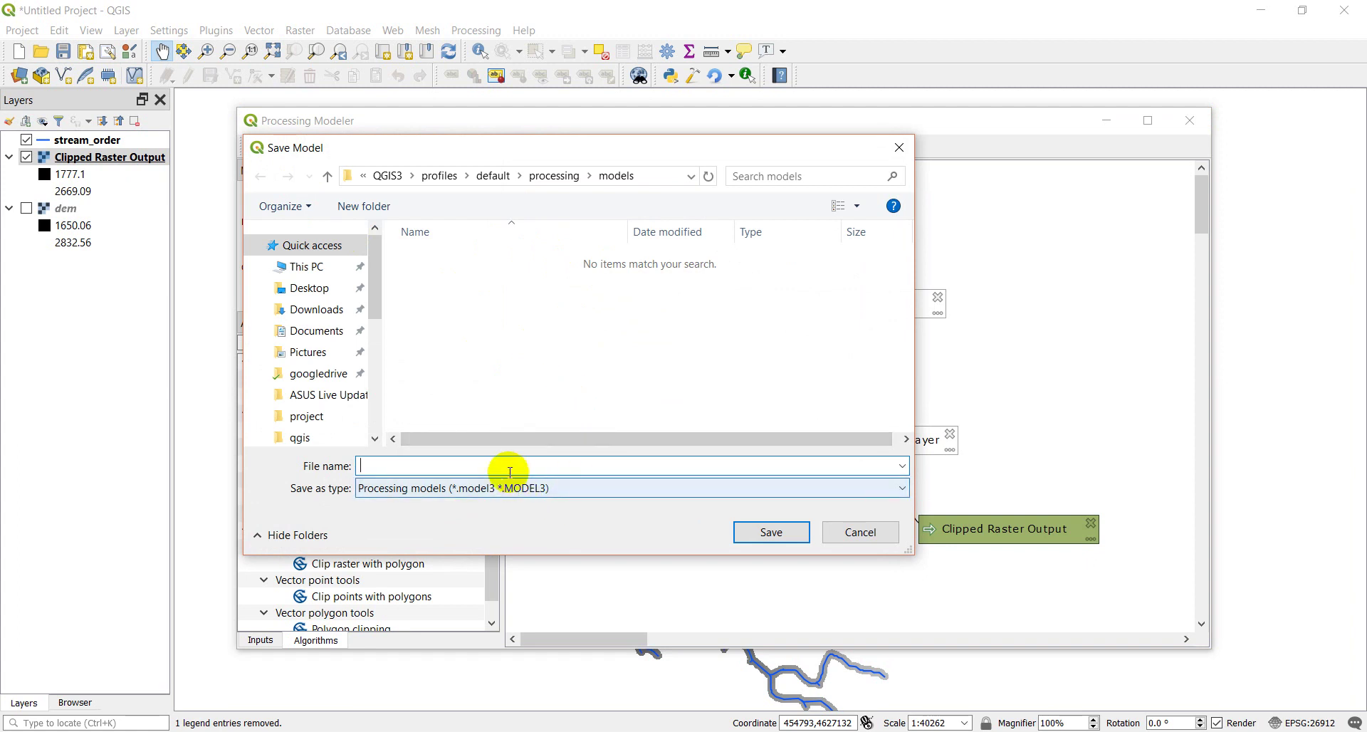
click(466, 465)
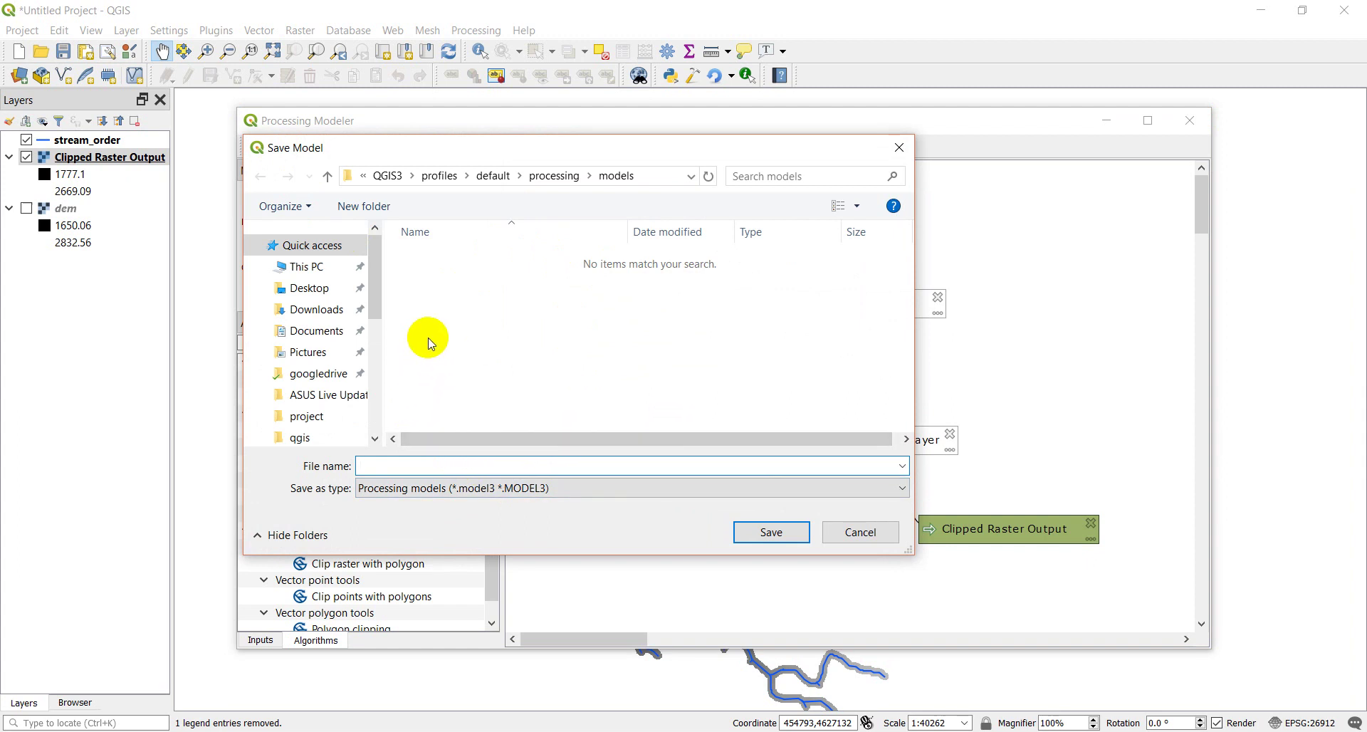
click(855, 533)
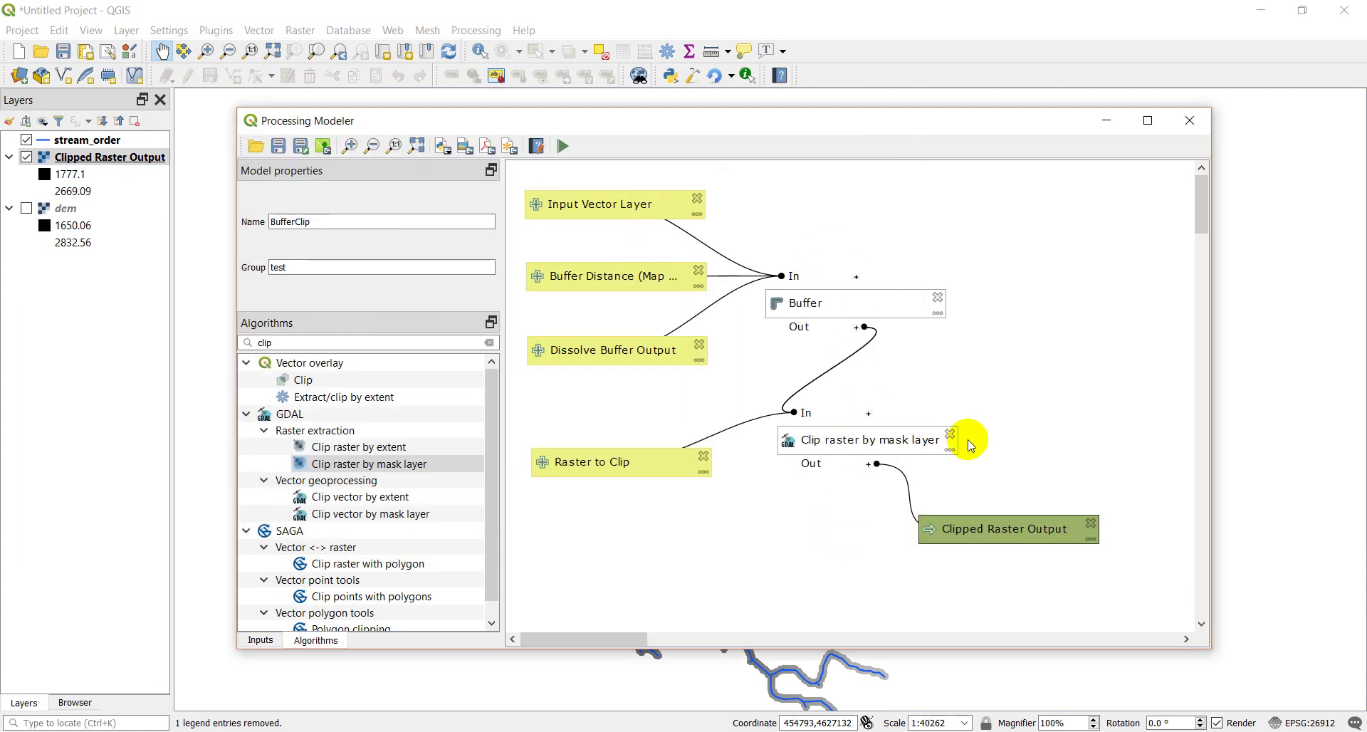